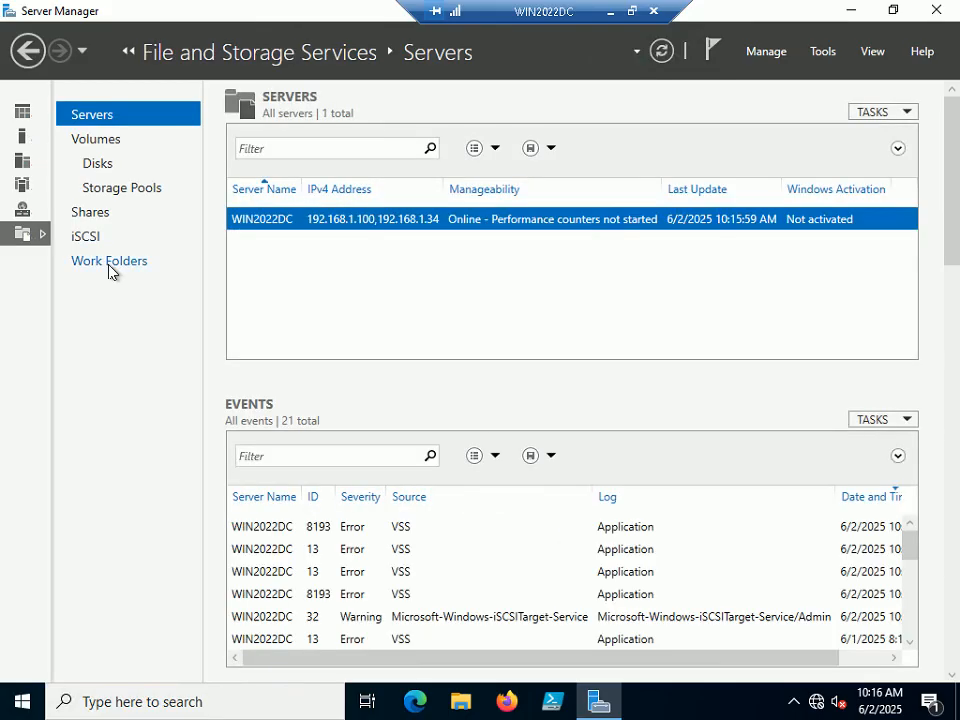
Restore the remote session to a window, read Step 77 in the slide show, and return.
{"action": "left_click", "coordinate": [632, 11]}
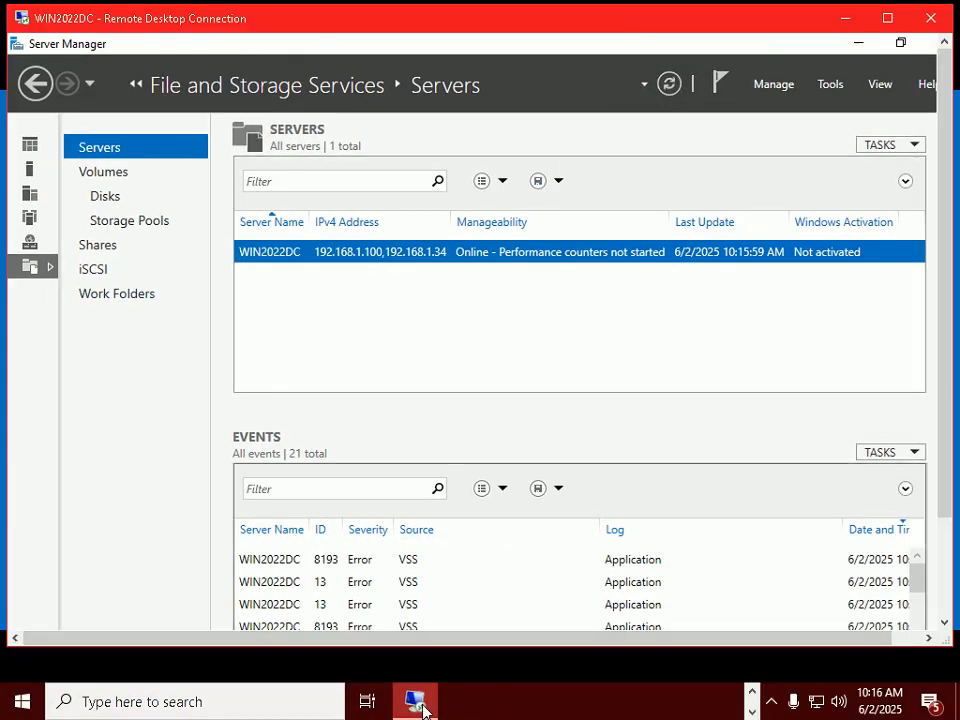
{"action": "mouse_move", "coordinate": [422, 710]}
{"action": "left_click", "coordinate": [557, 712]}
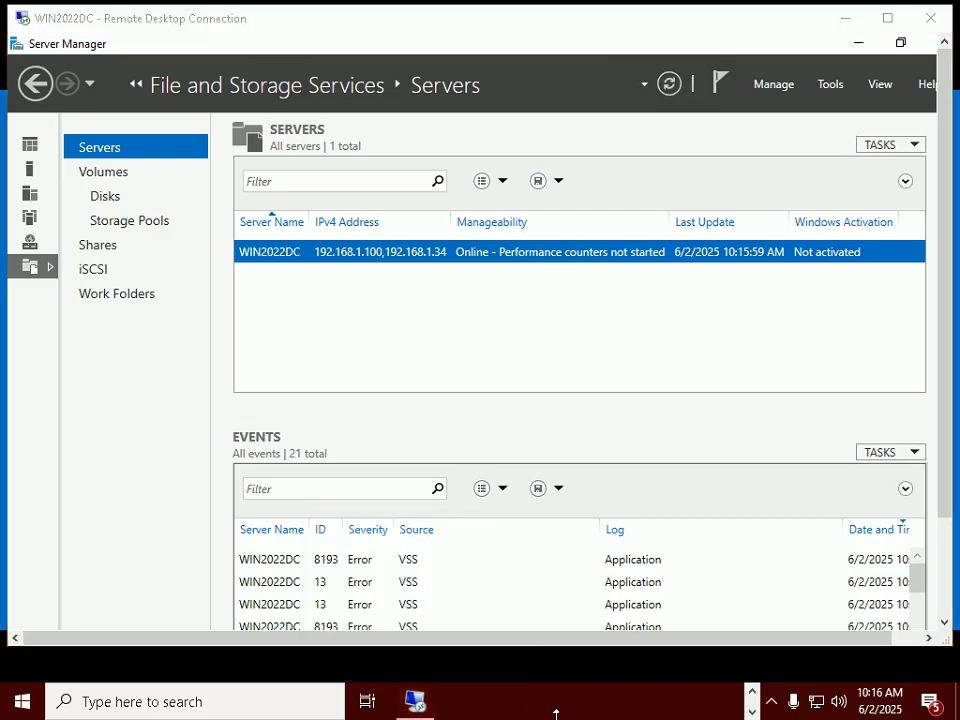
{"action": "key", "text": "alt+Tab"}
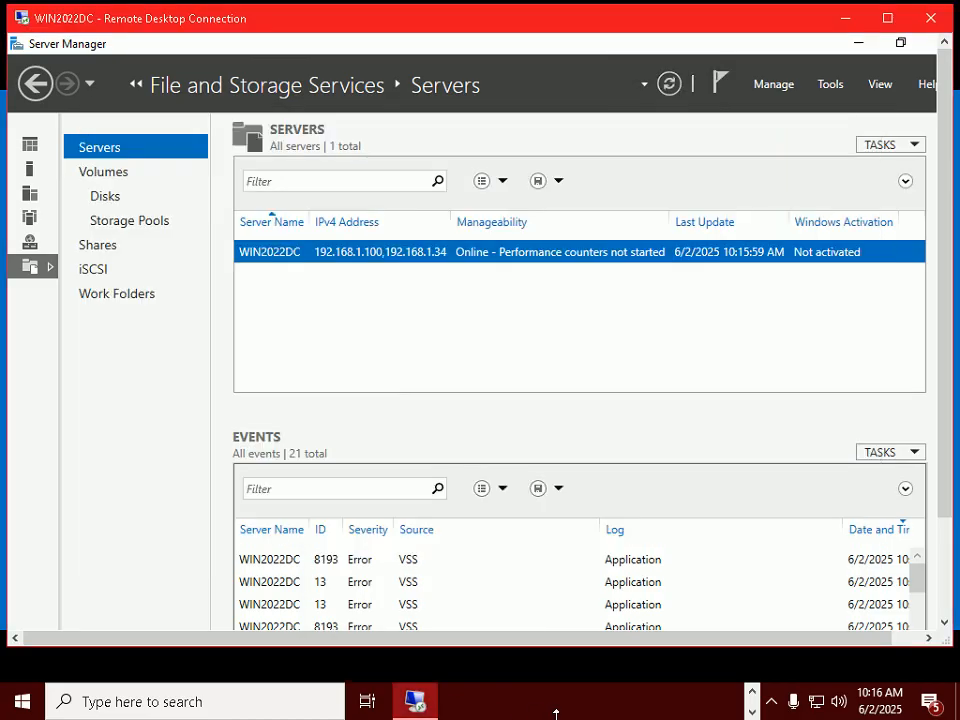
{"action": "key", "text": "alt+Tab"}
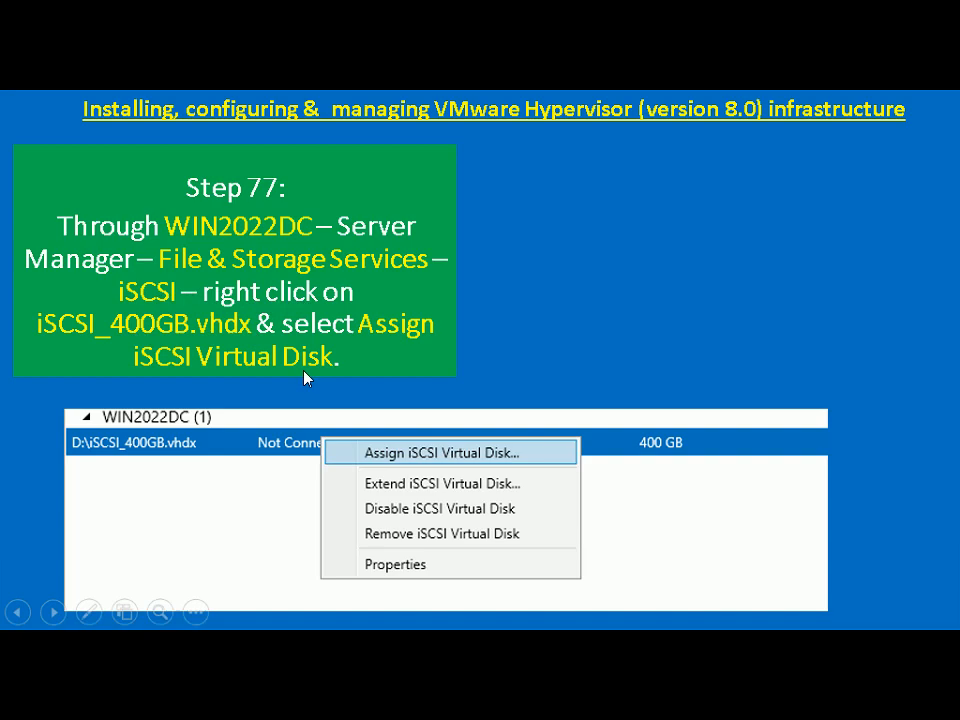
{"action": "key", "text": "alt+Tab"}
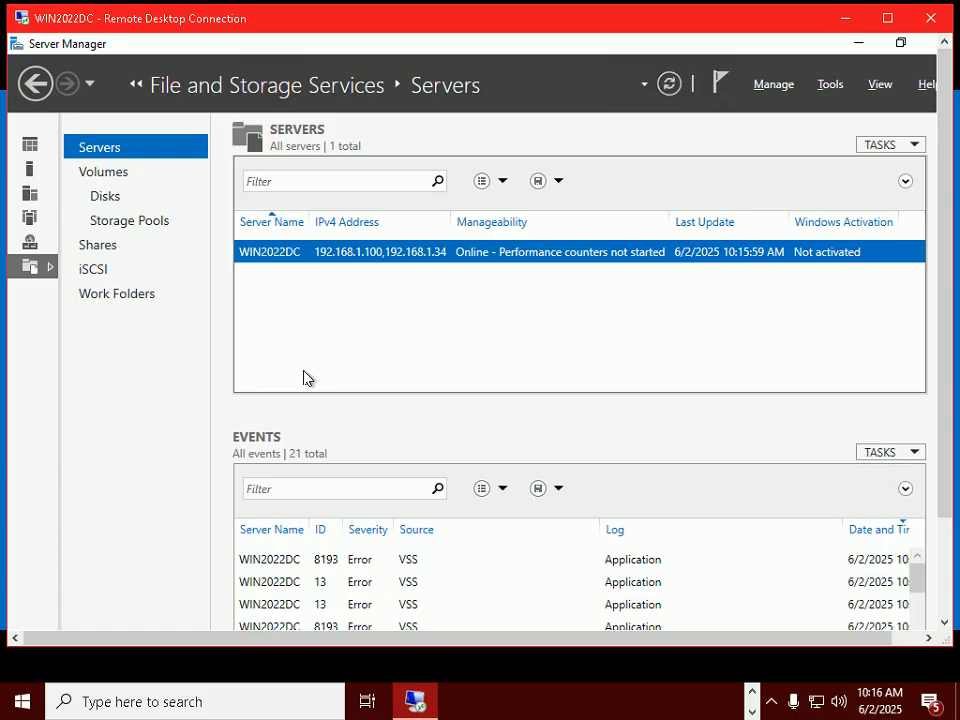
Launch the Assign iSCSI Virtual Disk wizard for D:\iSCSI_400GB.vhdx and move the wizard window up.
{"action": "left_click", "coordinate": [97, 273]}
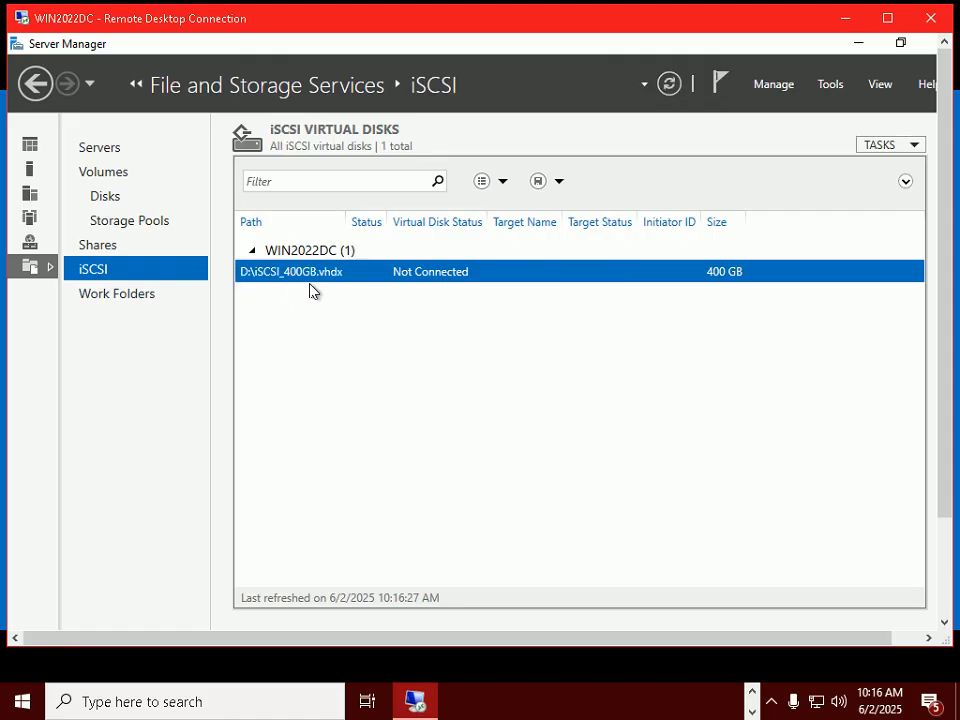
{"action": "right_click", "coordinate": [344, 276]}
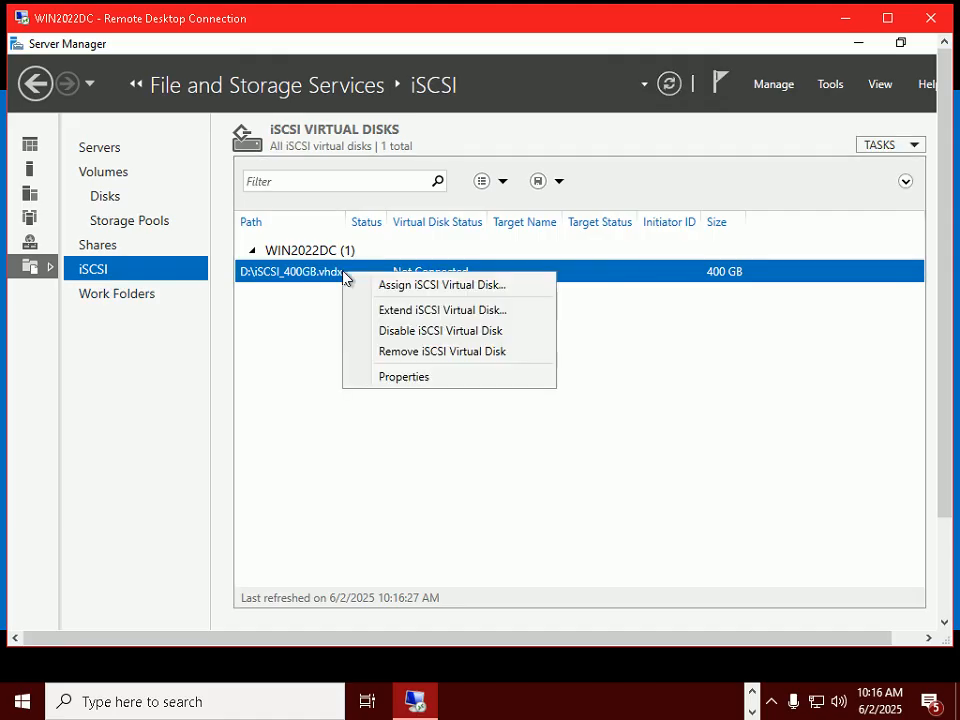
{"action": "left_click", "coordinate": [448, 288]}
{"action": "left_click_drag", "start_coordinate": [467, 151], "coordinate": [469, 102]}
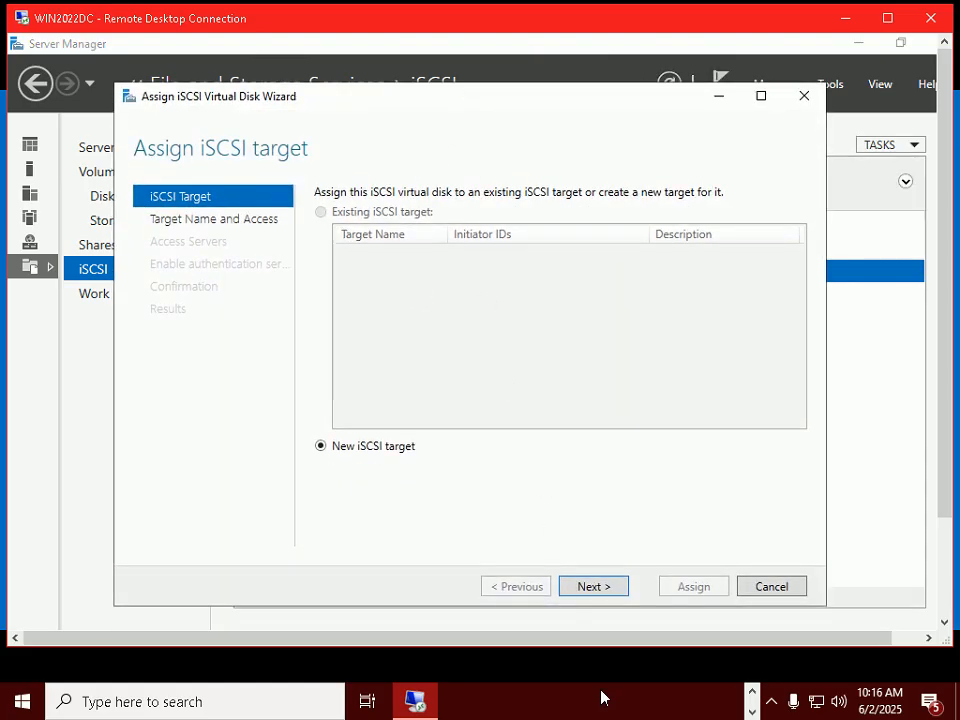
{"action": "left_click", "coordinate": [516, 709]}
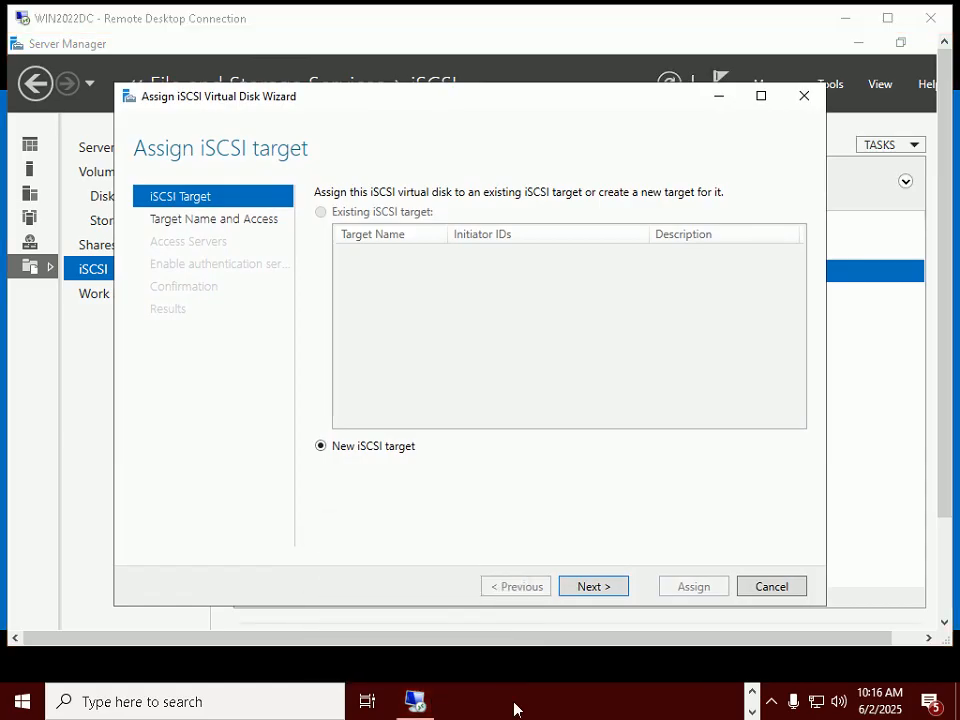
{"action": "key", "text": "alt+Tab"}
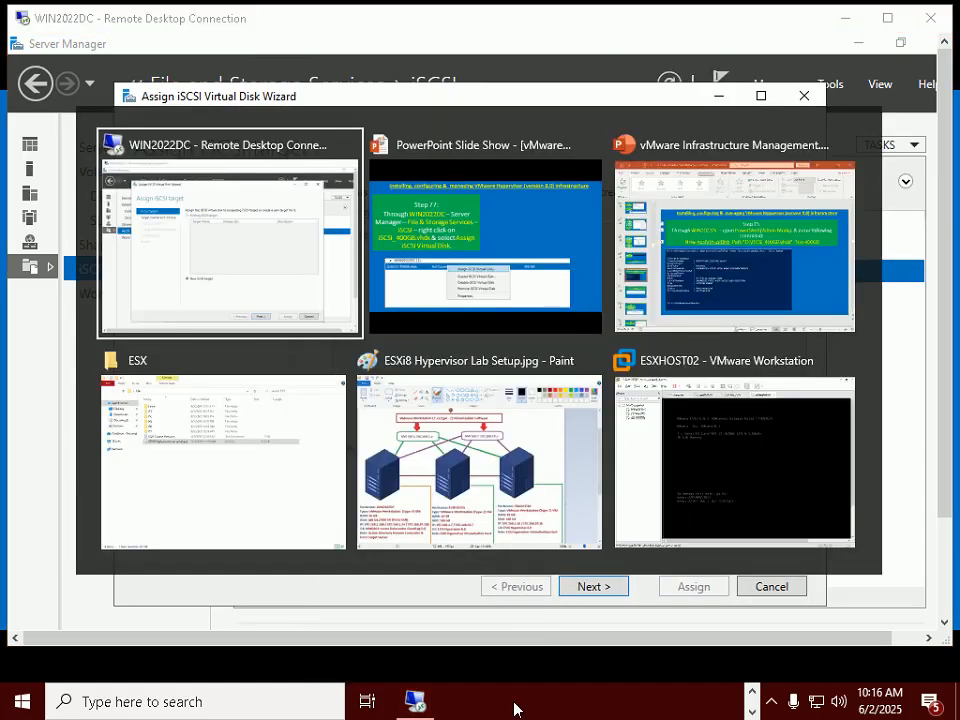
{"action": "key", "text": "alt+Tab"}
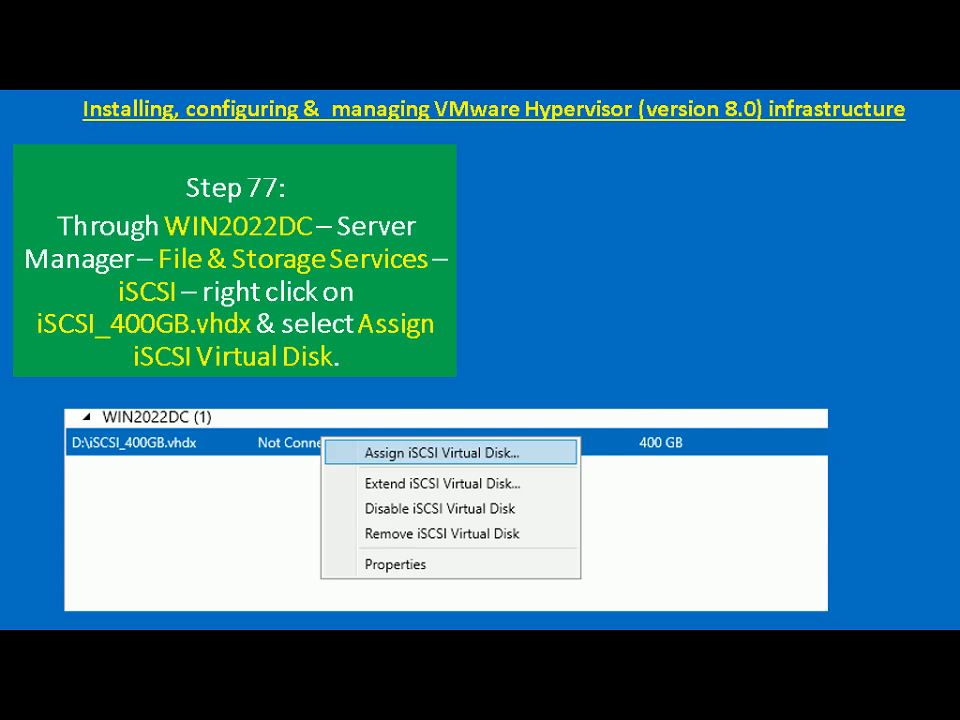
{"action": "key", "text": "Right"}
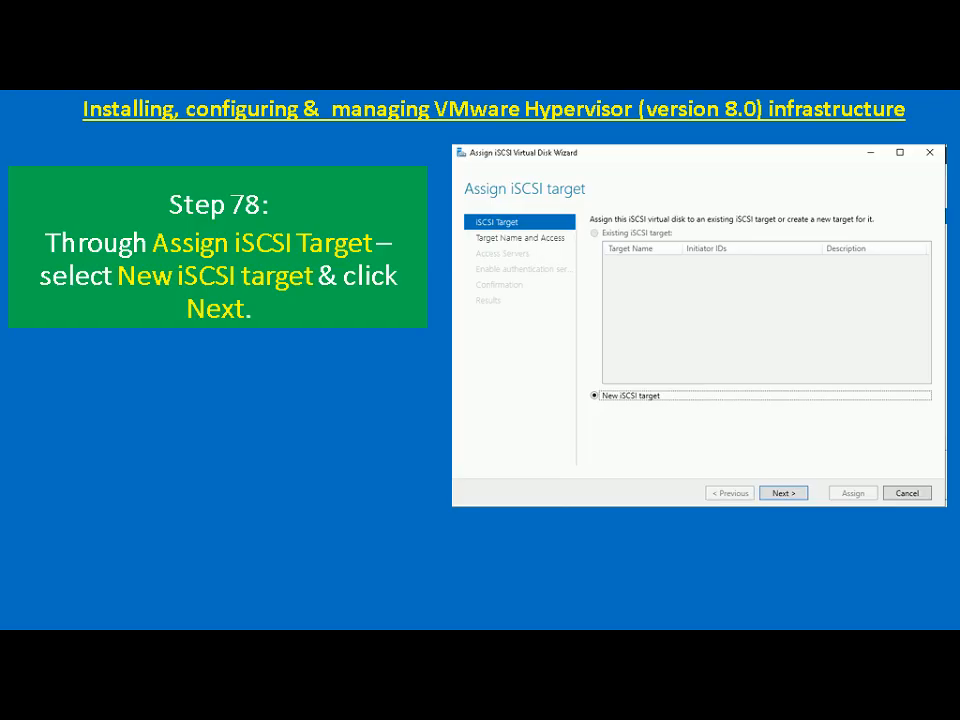
{"action": "key", "text": "alt+Tab"}
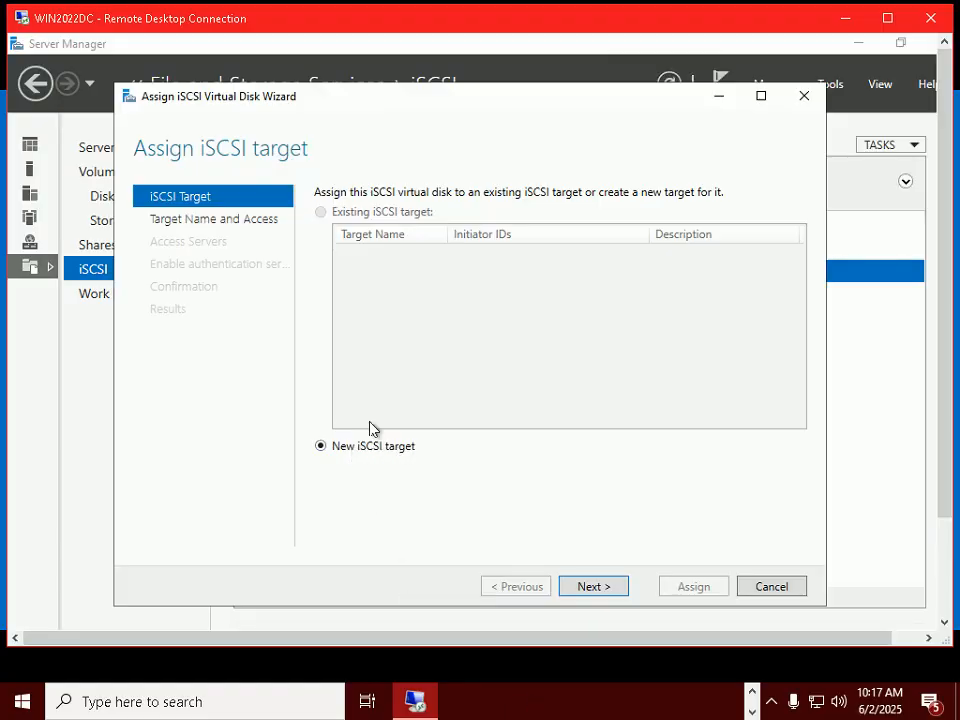
{"action": "left_click", "coordinate": [601, 591]}
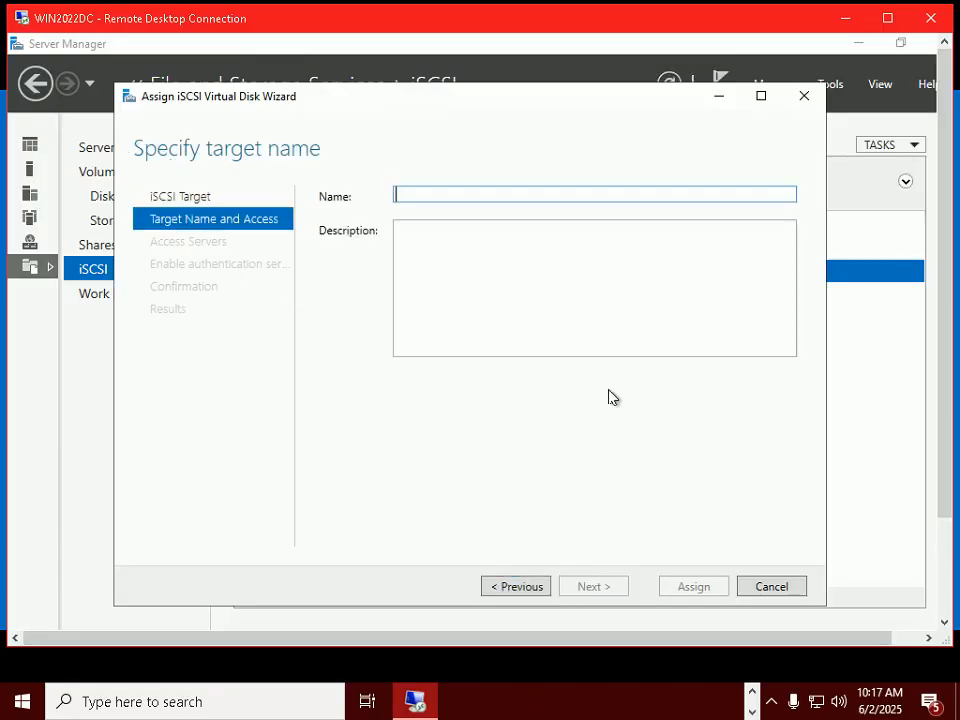
Check the Step 79 slide and enter ESX-ISCSI-SAN-Target as the target name.
{"action": "left_click", "coordinate": [502, 712]}
{"action": "key", "text": "alt+Tab"}
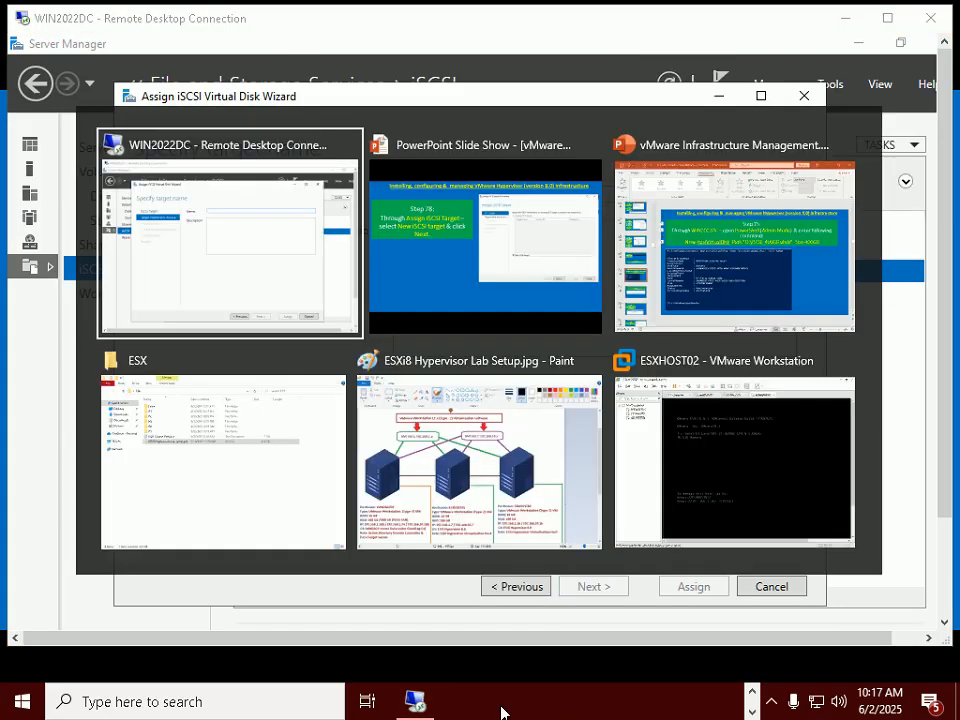
{"action": "key", "text": "alt+Tab"}
{"action": "key", "text": "Right"}
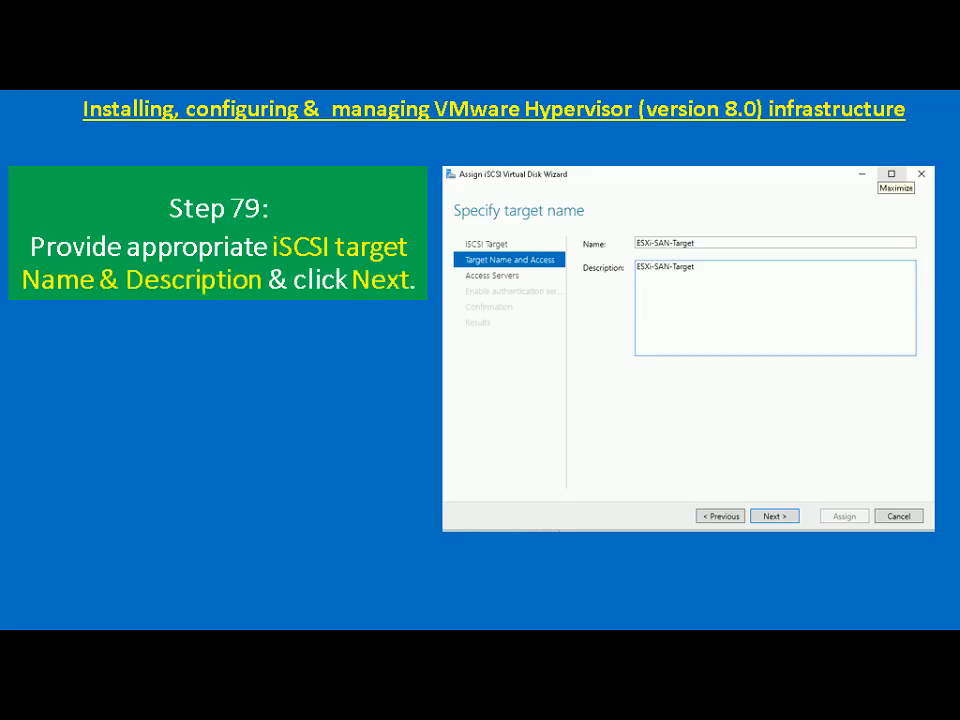
{"action": "key", "text": "alt+Tab"}
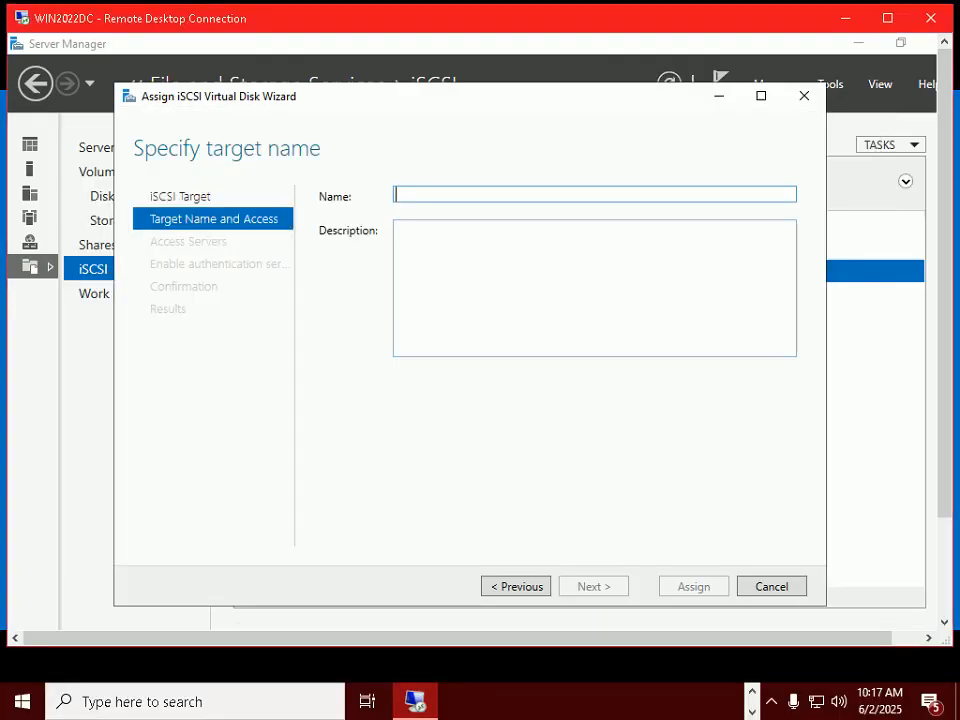
{"action": "type", "text": "ESX-"}
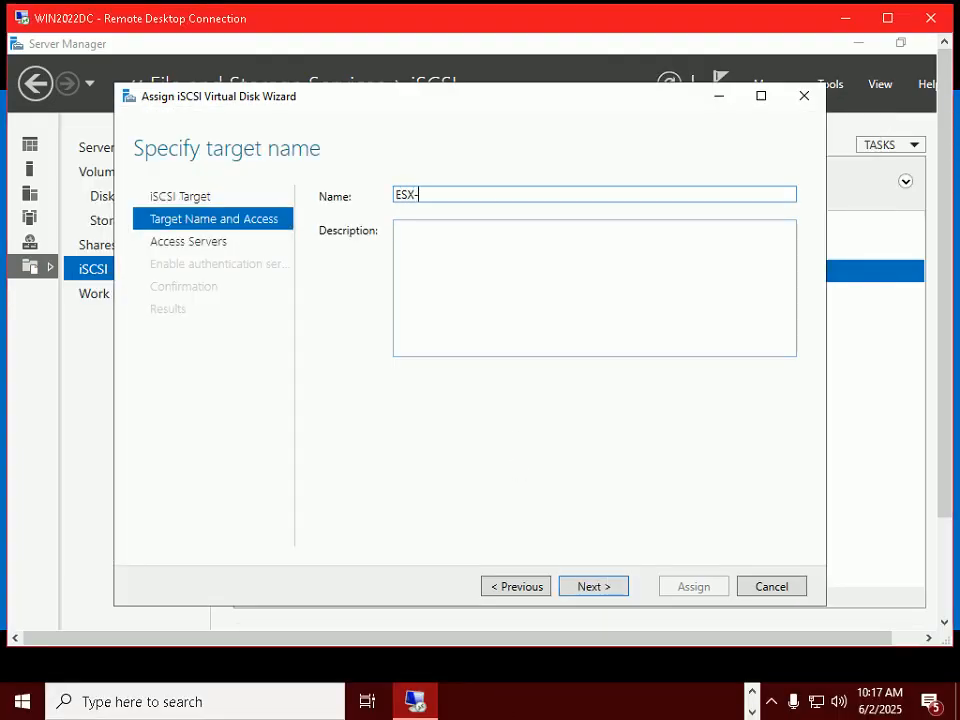
{"action": "type", "text": "ISCSI"}
{"action": "key", "text": "alt+Tab"}
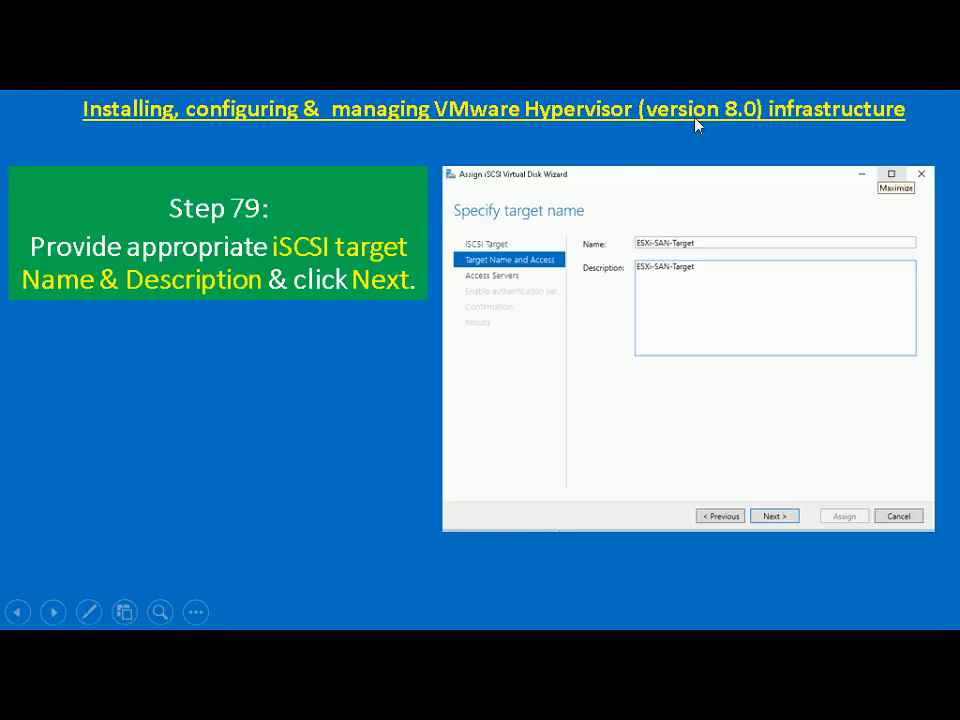
{"action": "key", "text": "alt+Tab"}
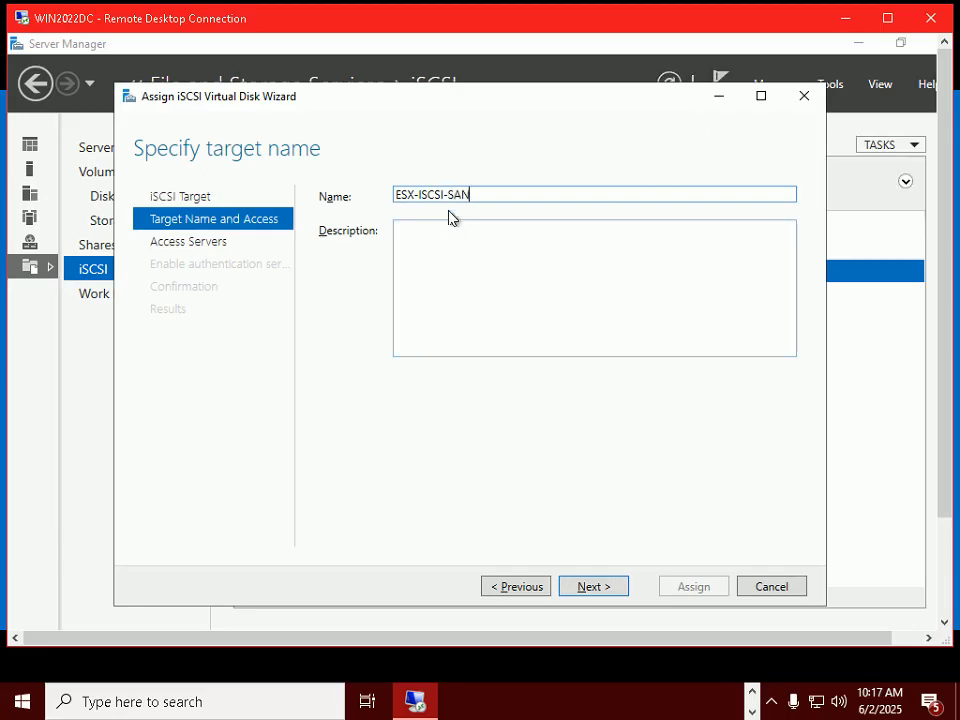
{"action": "type", "text": "Target"}
Copy the target name into Description and continue to the access servers page.
{"action": "left_click_drag", "start_coordinate": [505, 195], "coordinate": [341, 223]}
{"action": "right_click", "coordinate": [418, 198]}
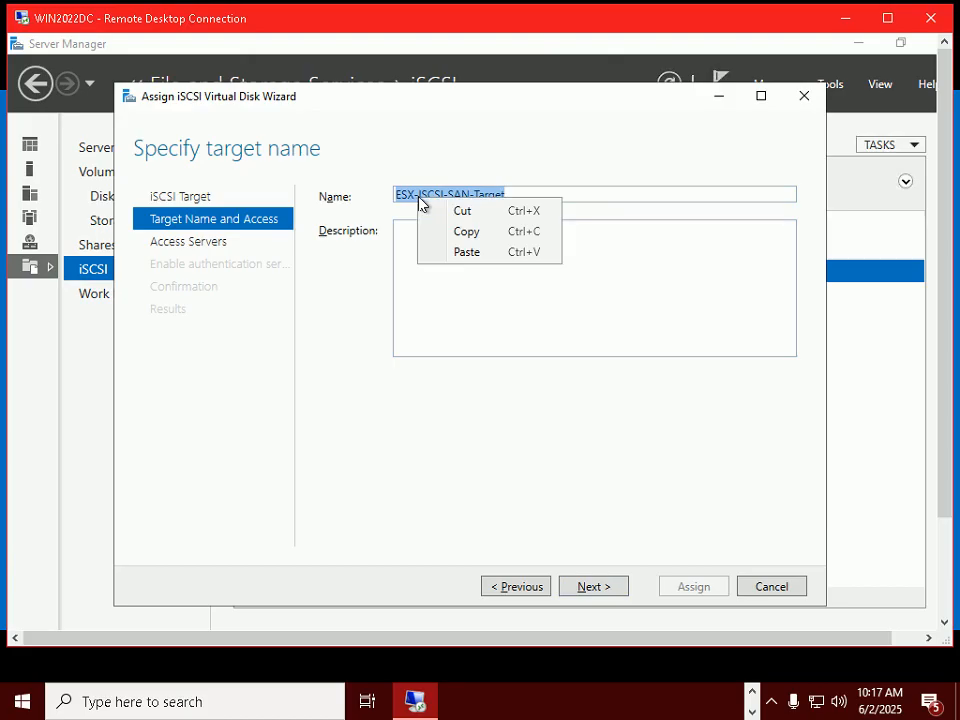
{"action": "left_click", "coordinate": [444, 232]}
{"action": "left_click", "coordinate": [444, 238]}
{"action": "right_click", "coordinate": [444, 238]}
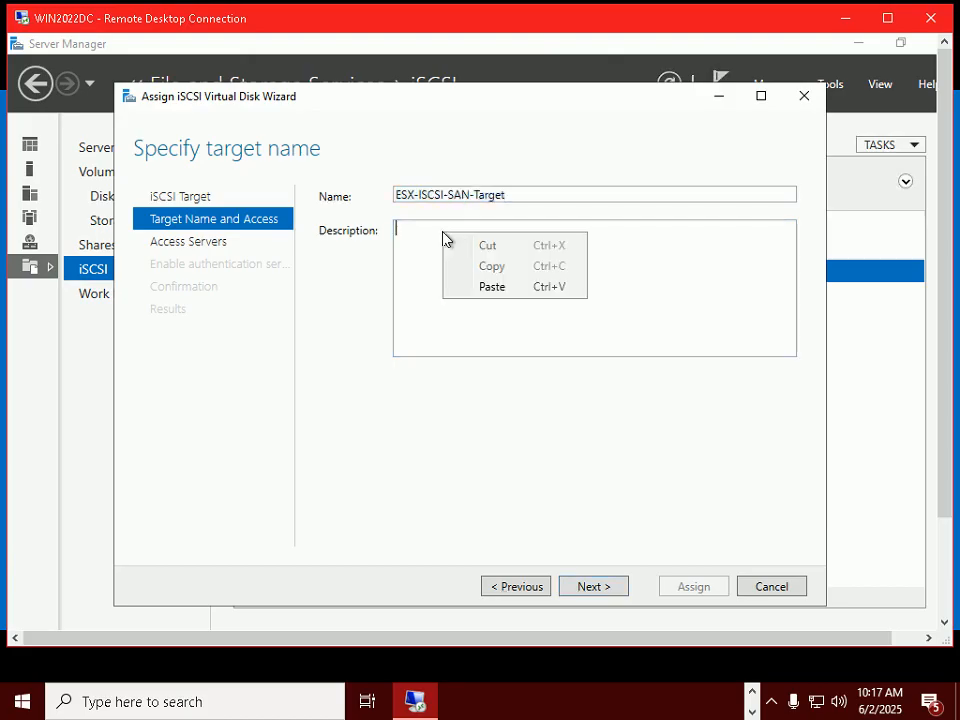
{"action": "left_click", "coordinate": [485, 288]}
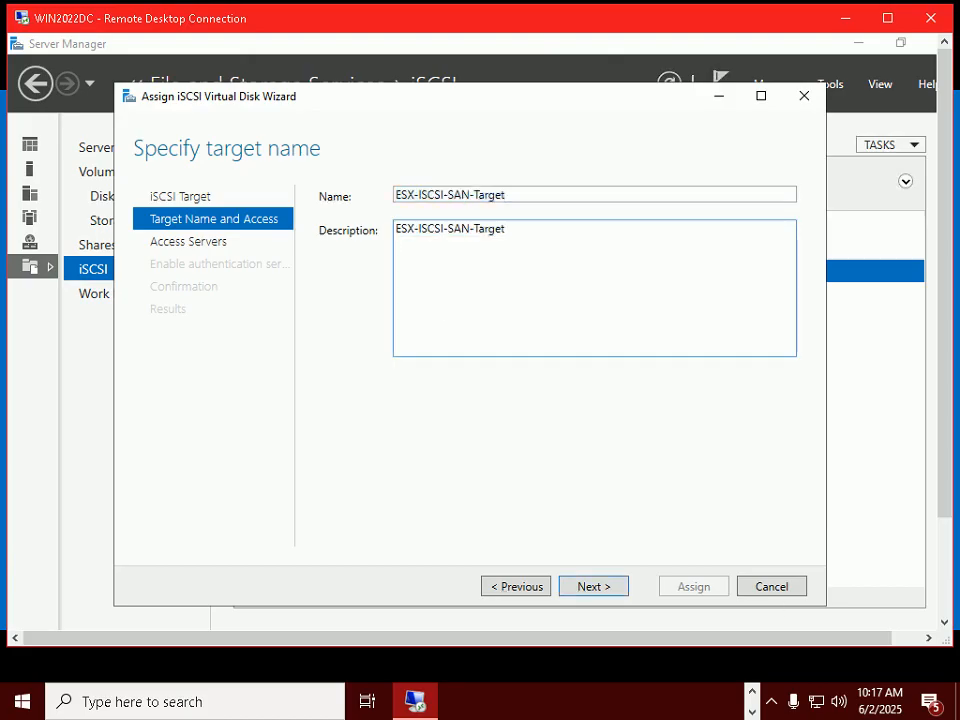
{"action": "left_click", "coordinate": [770, 712]}
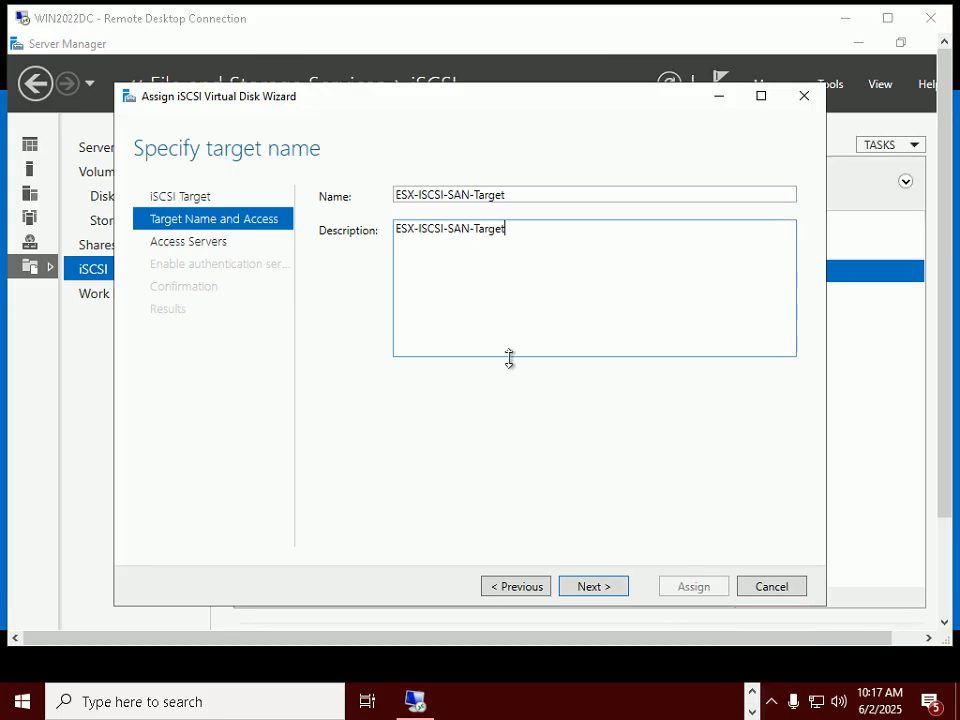
{"action": "left_click", "coordinate": [601, 590]}
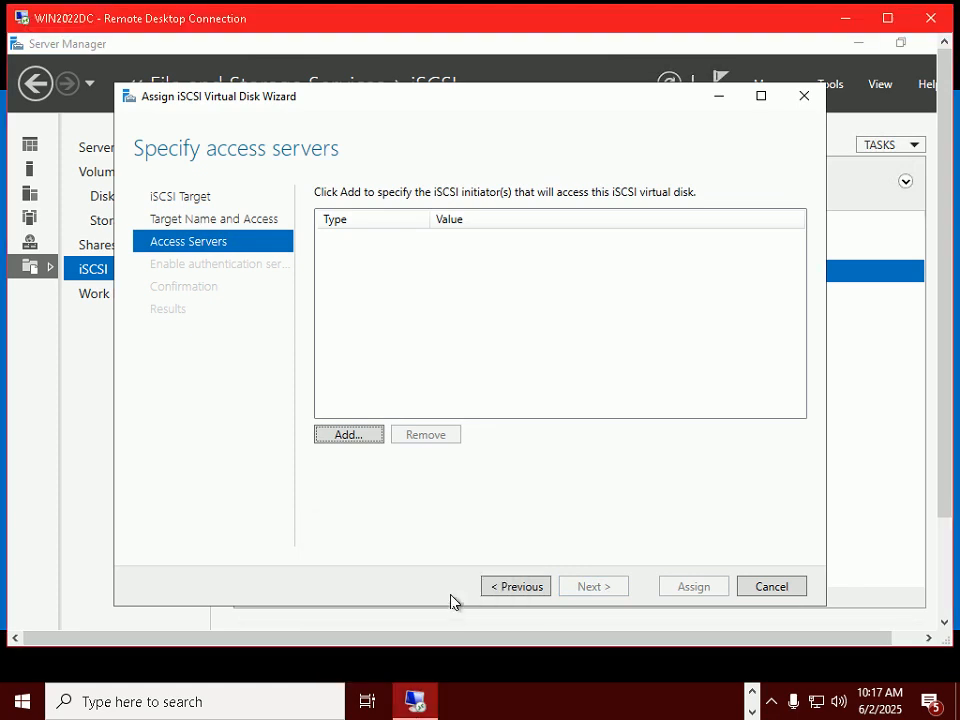
{"action": "key", "text": "alt+Tab"}
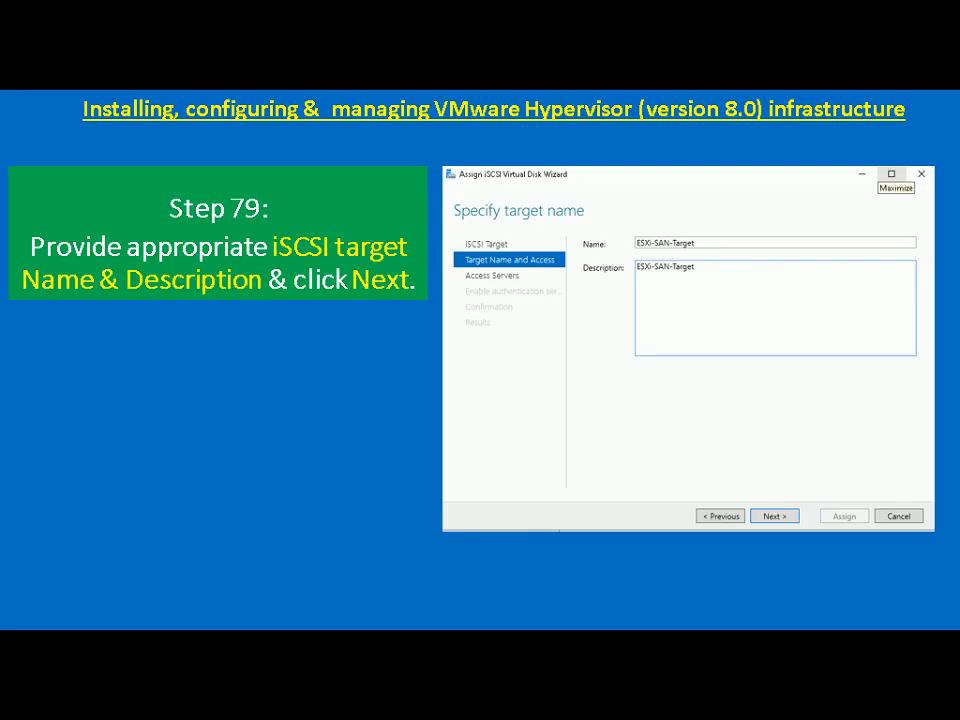
Go to the Step 80 slide on adding access servers 192.168.1.7 and 192.168.1.16, then return.
{"action": "key", "text": "Right"}
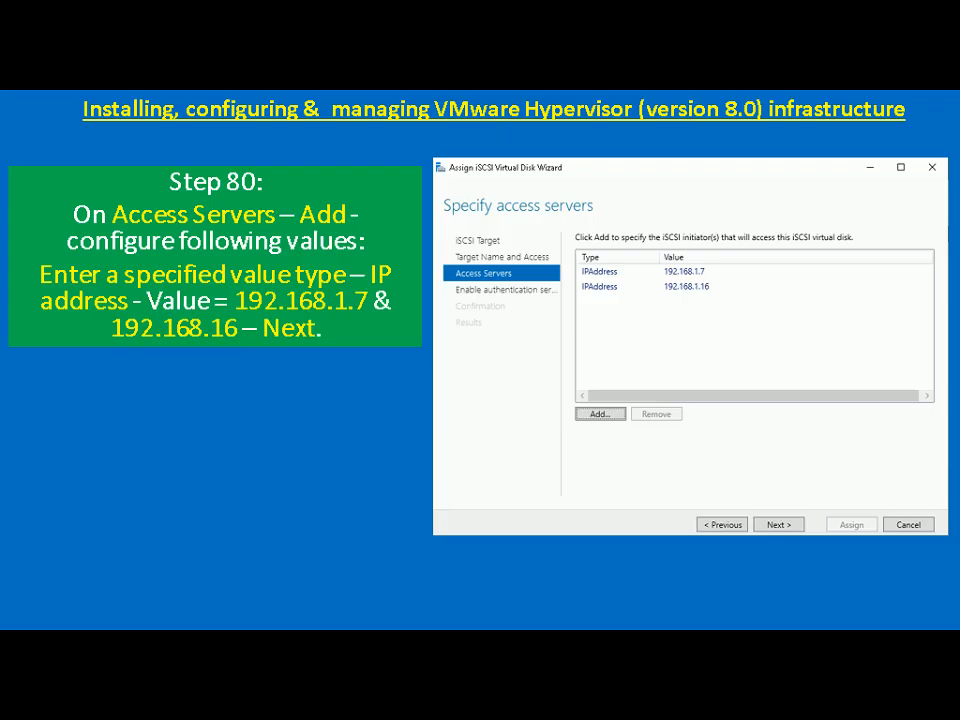
{"action": "key", "text": "alt+Tab"}
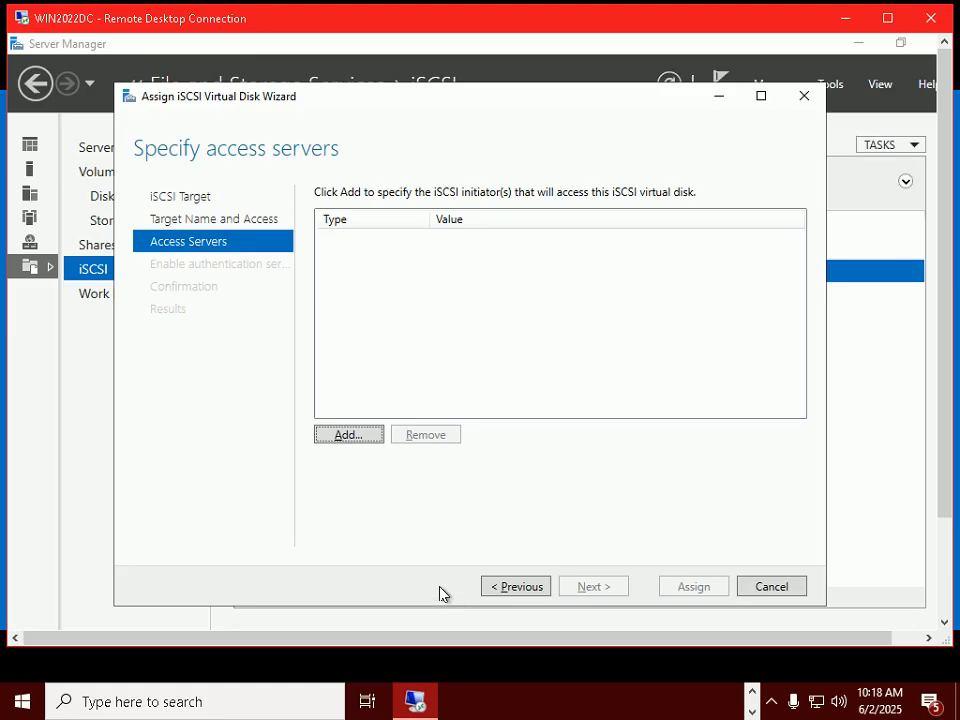
Add an access server by IP address 192.168.1.7, with the session in full screen.
{"action": "left_click", "coordinate": [352, 438]}
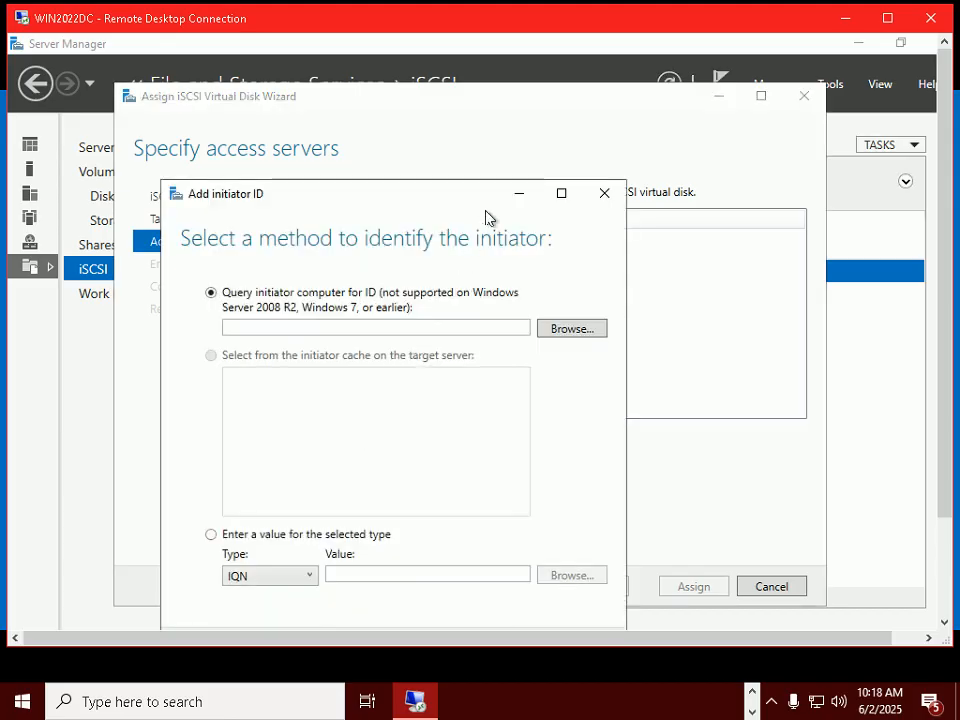
{"action": "double_click", "coordinate": [604, 22]}
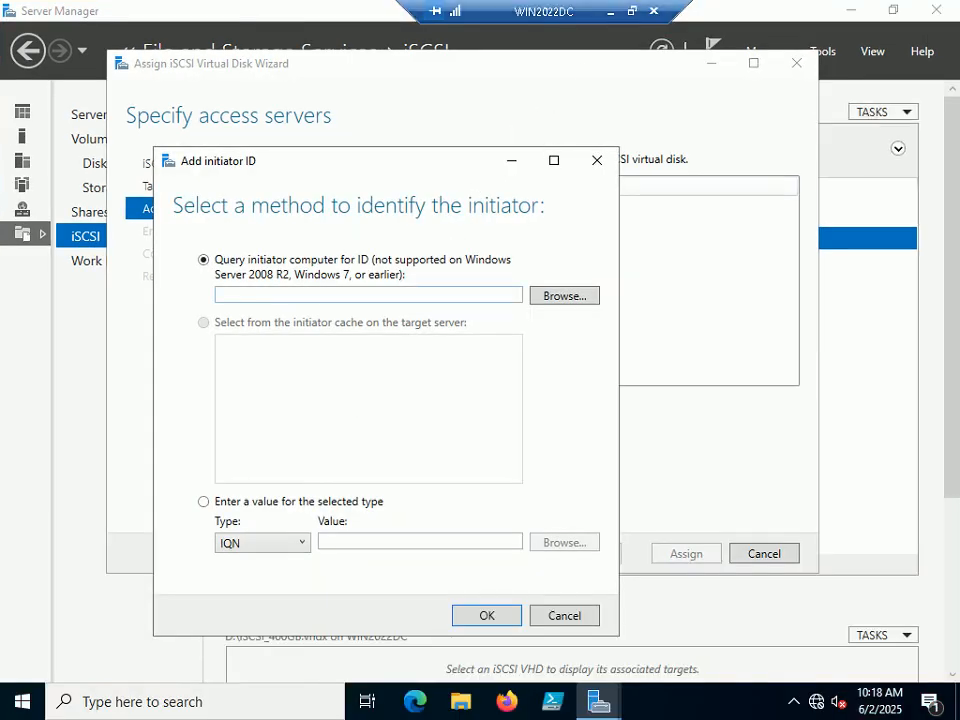
{"action": "left_click", "coordinate": [301, 547]}
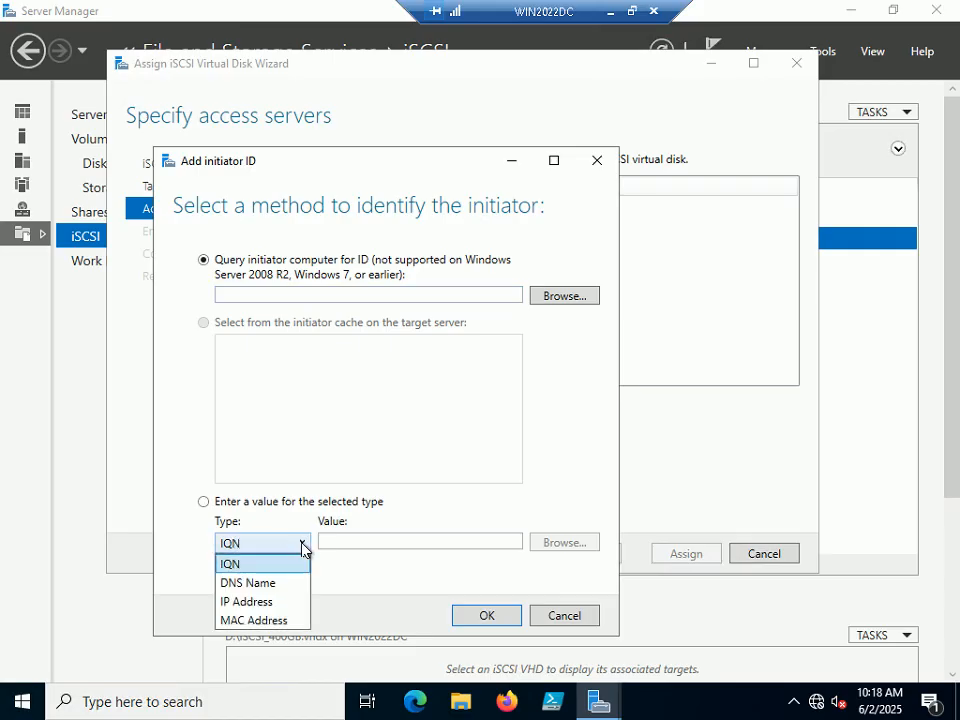
{"action": "left_click", "coordinate": [262, 601]}
{"action": "left_click", "coordinate": [323, 545]}
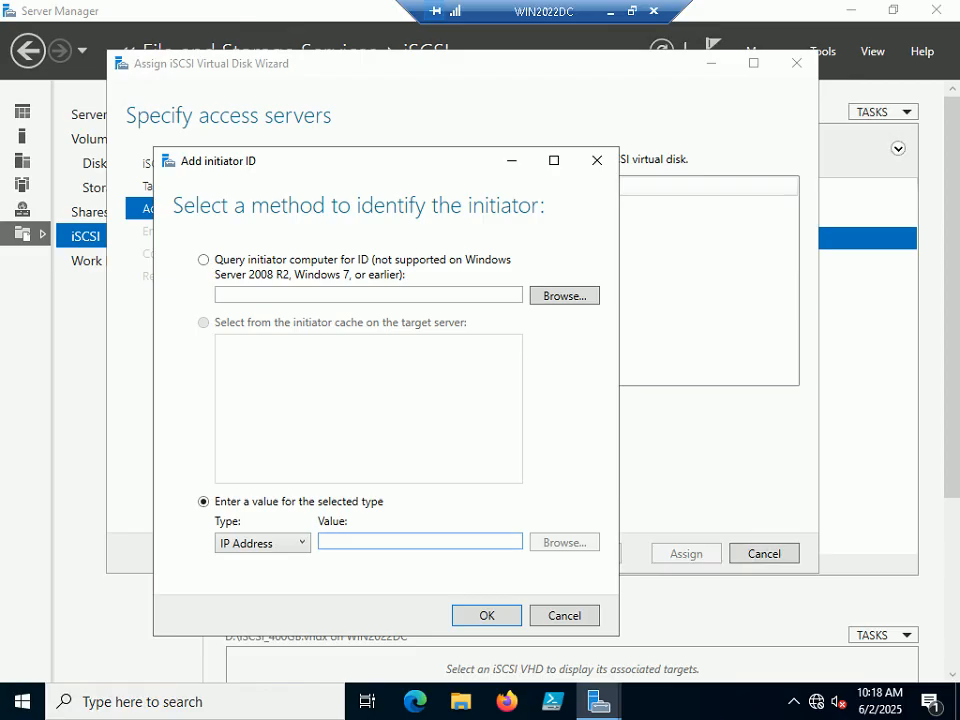
{"action": "type", "text": "192.168.1.7"}
{"action": "left_click", "coordinate": [484, 617]}
Add a second access server by IP address 192.168.1.16.
{"action": "left_click", "coordinate": [340, 402]}
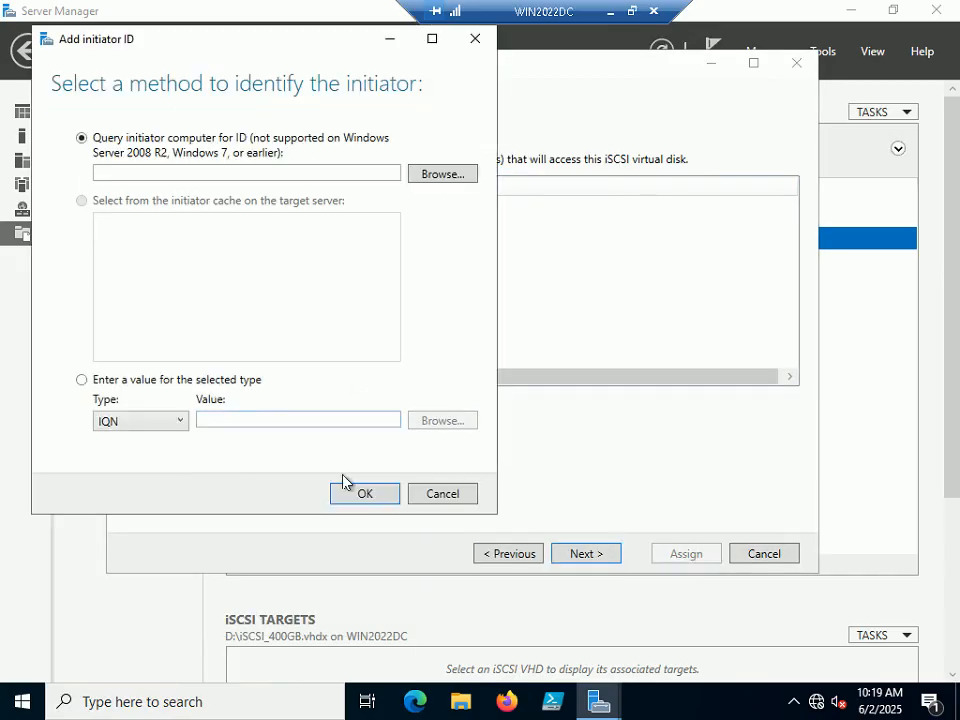
{"action": "left_click", "coordinate": [135, 424]}
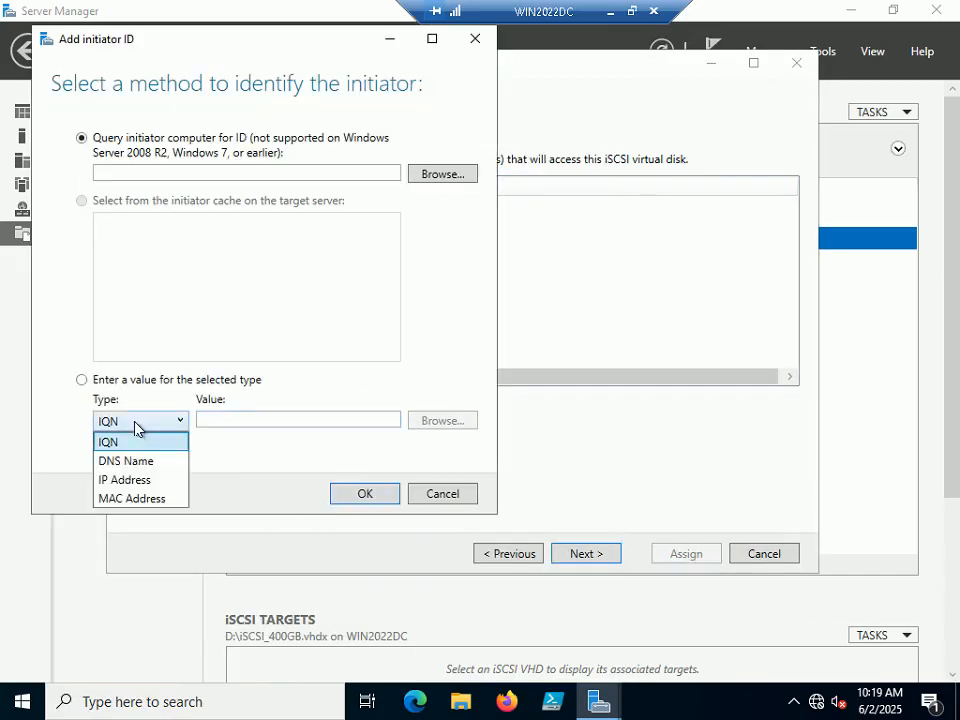
{"action": "left_click", "coordinate": [126, 479]}
{"action": "type", "text": "1"}
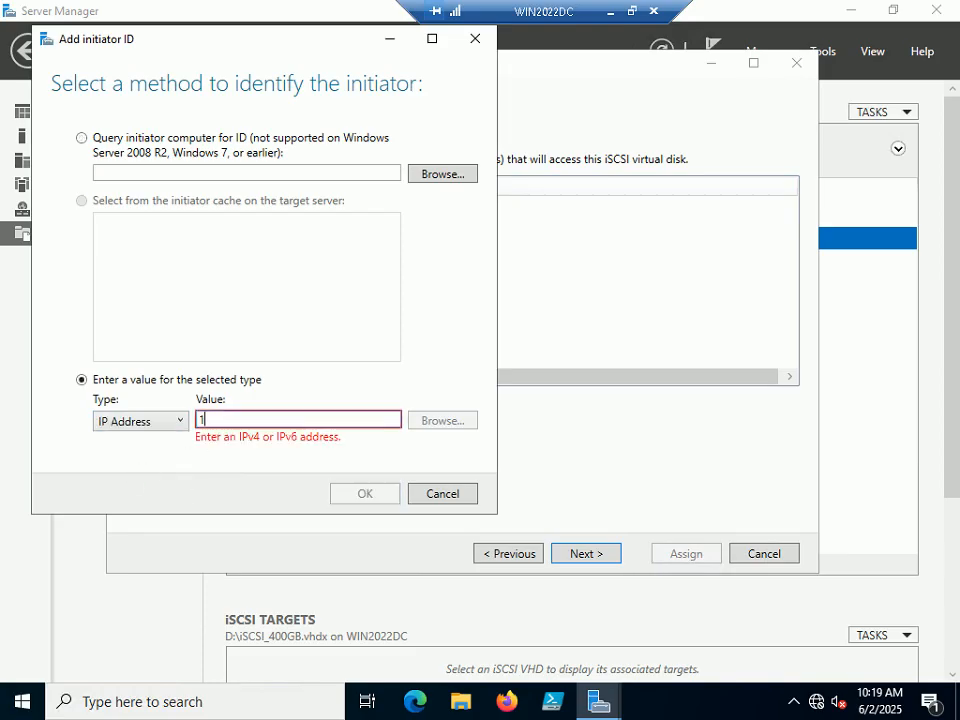
{"action": "type", "text": "92.168.1.16"}
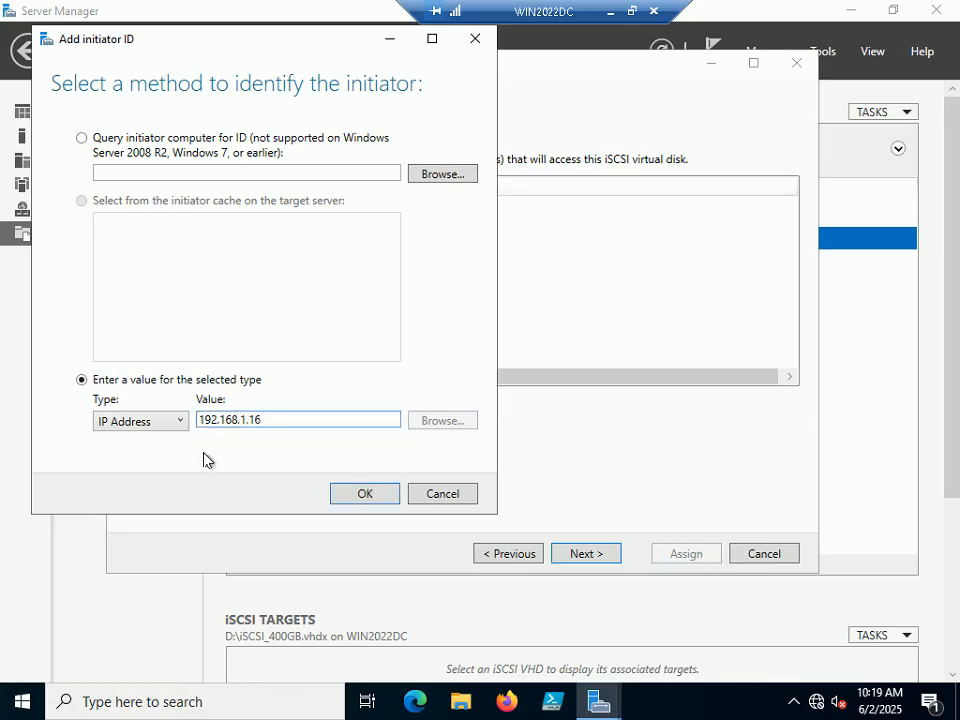
{"action": "left_click", "coordinate": [361, 495]}
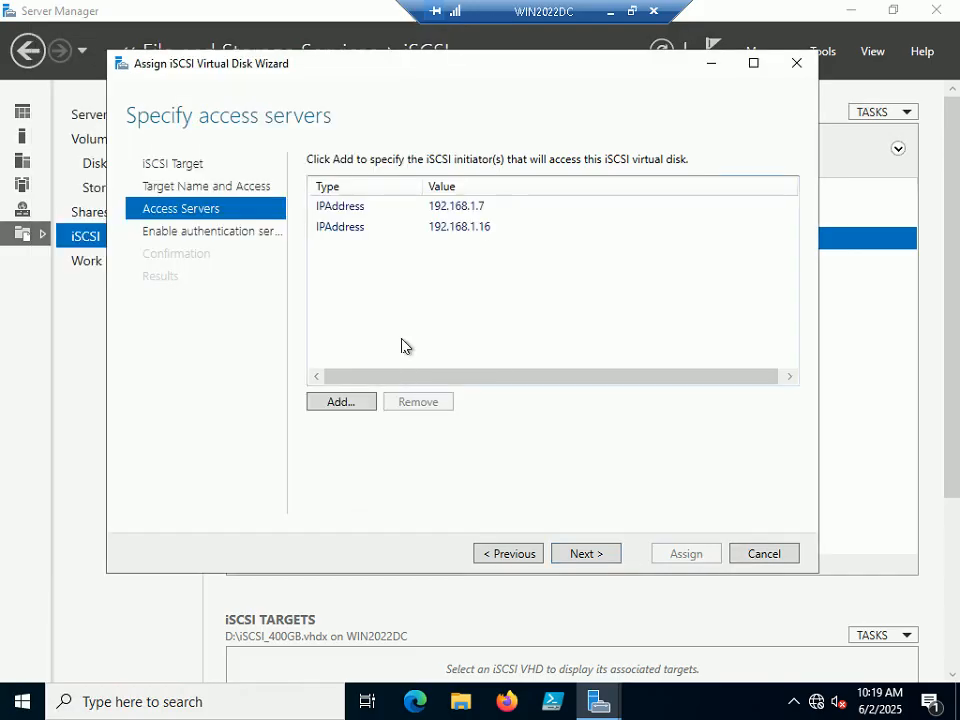
Review the 192.168.1.7 and 192.168.1.16 entries, then continue to Enable Authentication.
{"action": "left_click", "coordinate": [373, 208]}
{"action": "left_click", "coordinate": [373, 230]}
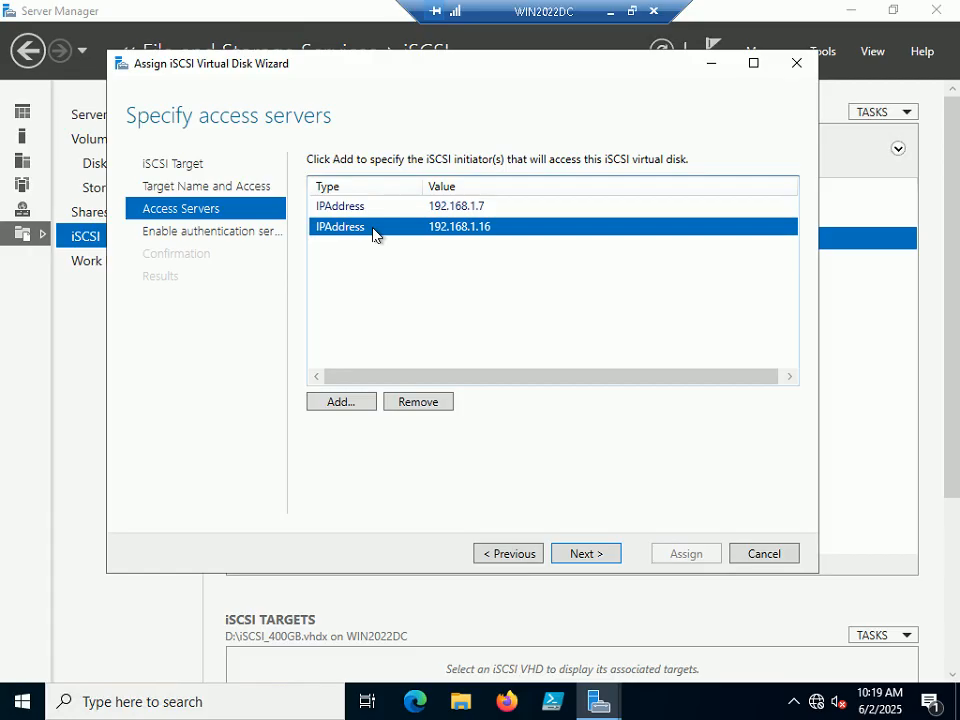
{"action": "left_click", "coordinate": [408, 210]}
{"action": "left_click", "coordinate": [403, 234]}
{"action": "left_click", "coordinate": [426, 208]}
{"action": "left_click", "coordinate": [424, 228]}
{"action": "left_click", "coordinate": [428, 208]}
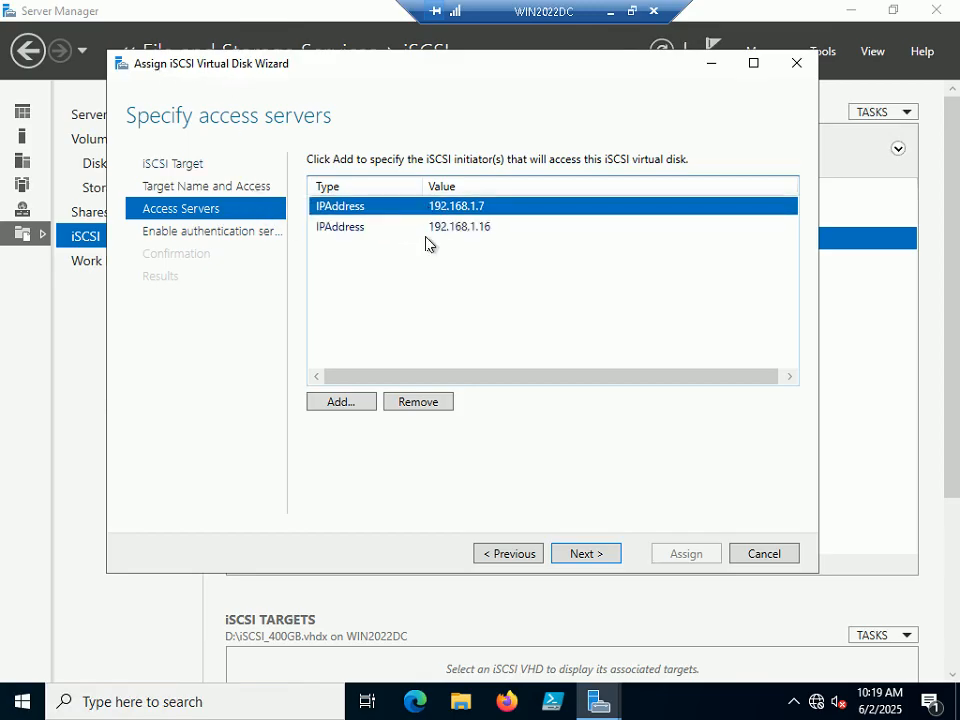
{"action": "left_click", "coordinate": [442, 230]}
{"action": "left_click", "coordinate": [467, 207]}
{"action": "left_click", "coordinate": [461, 230]}
{"action": "left_click", "coordinate": [474, 207]}
{"action": "left_click", "coordinate": [461, 235]}
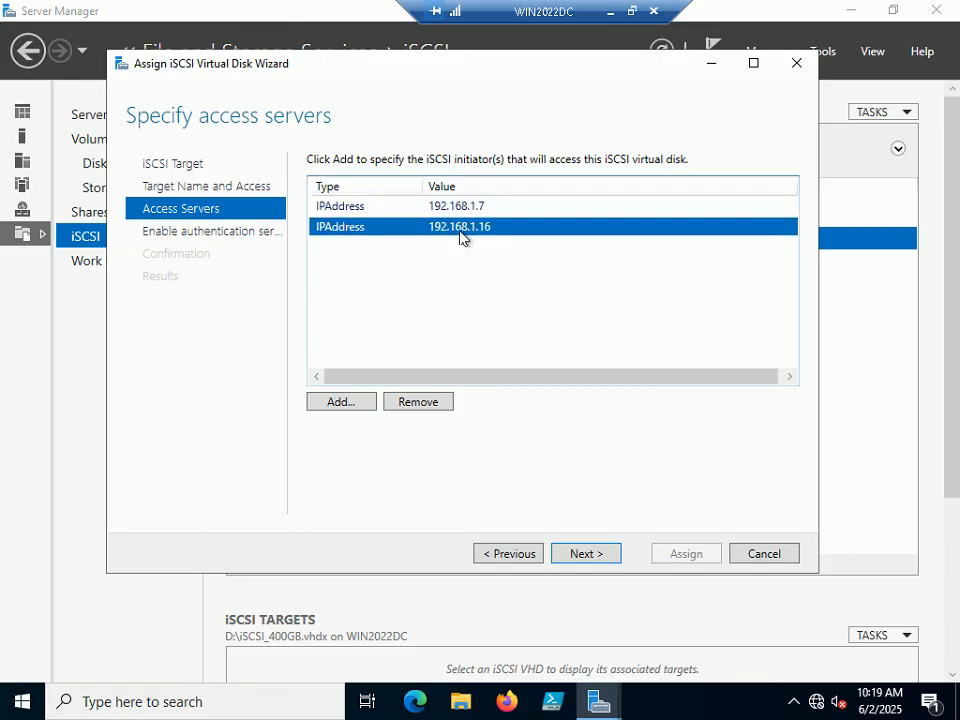
{"action": "left_click", "coordinate": [582, 553]}
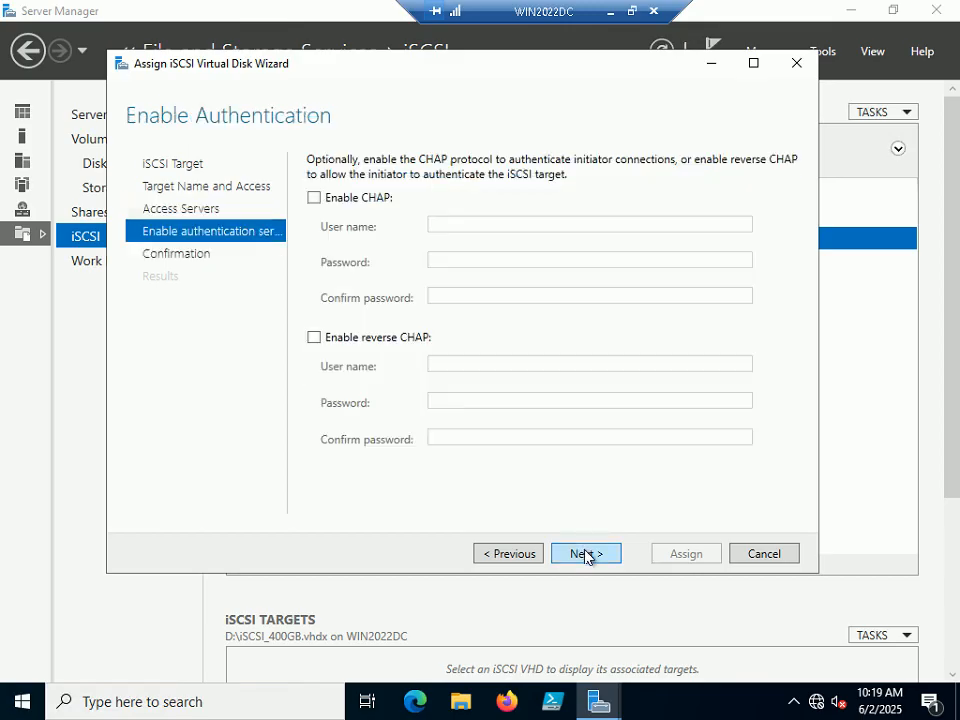
{"action": "left_click", "coordinate": [633, 12]}
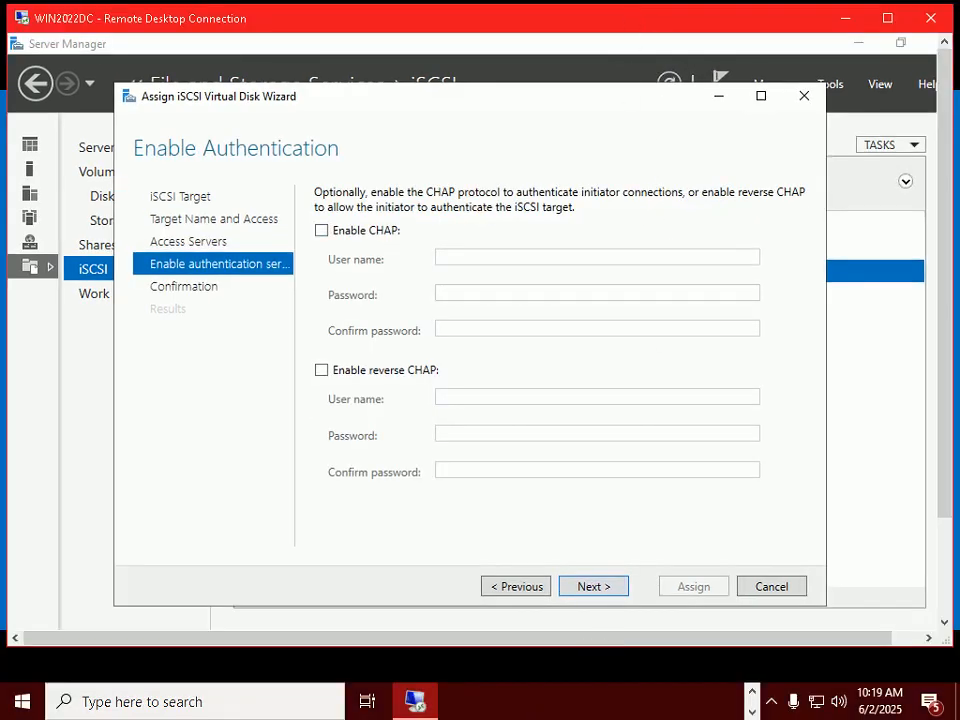
{"action": "left_click", "coordinate": [588, 703]}
{"action": "key", "text": "alt+Tab"}
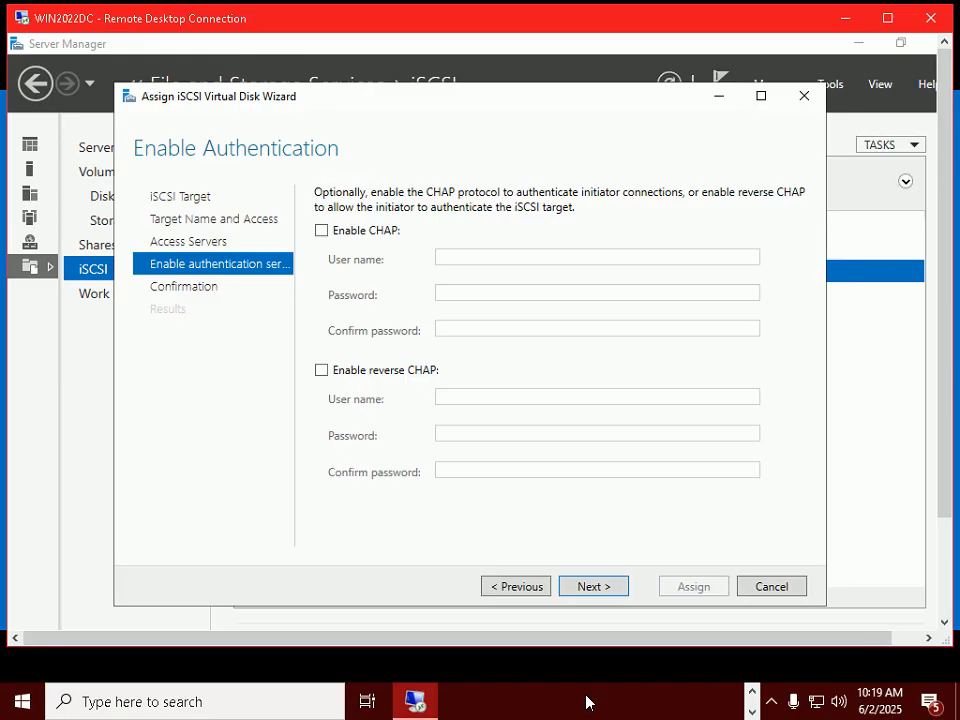
{"action": "left_click", "coordinate": [588, 703]}
{"action": "key", "text": "alt+Tab"}
{"action": "key", "text": "alt+Tab"}
{"action": "key", "text": "Right"}
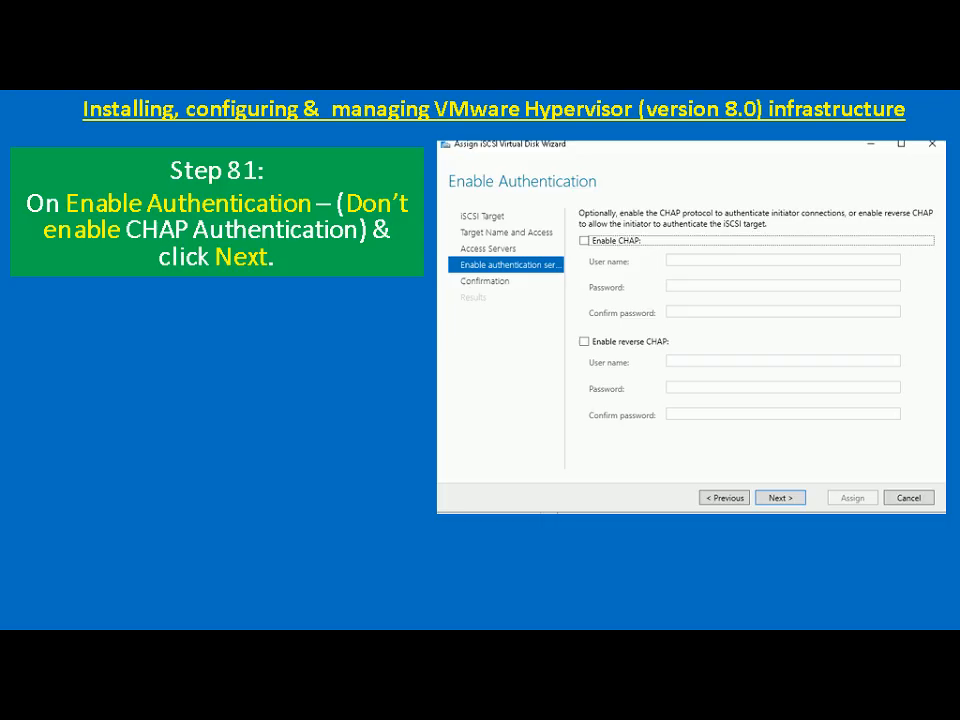
{"action": "key", "text": "alt+Tab"}
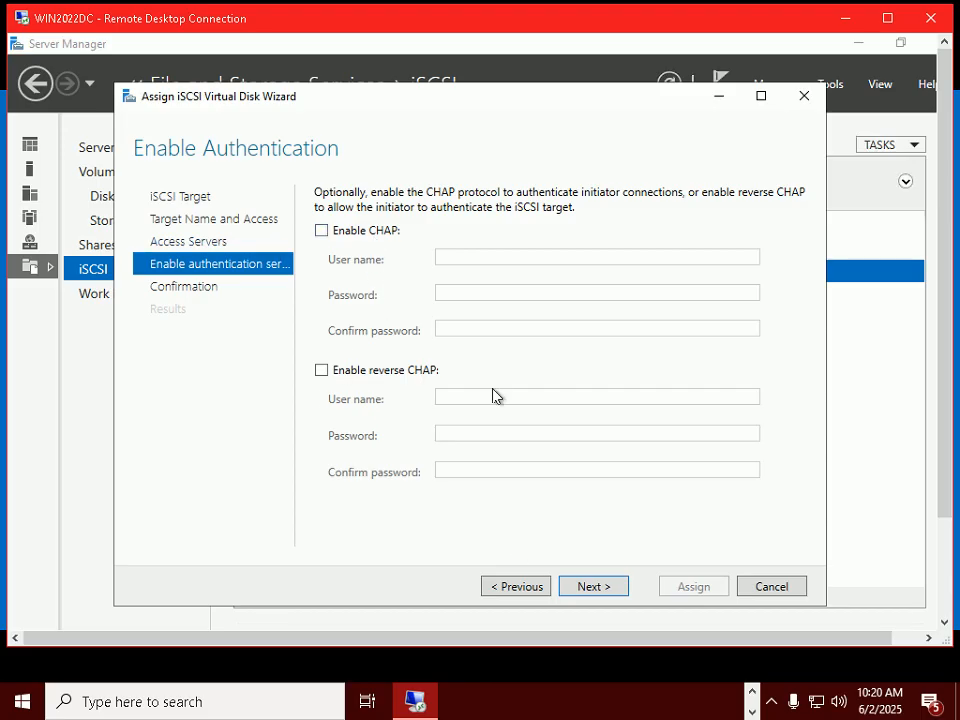
{"action": "left_click", "coordinate": [588, 586]}
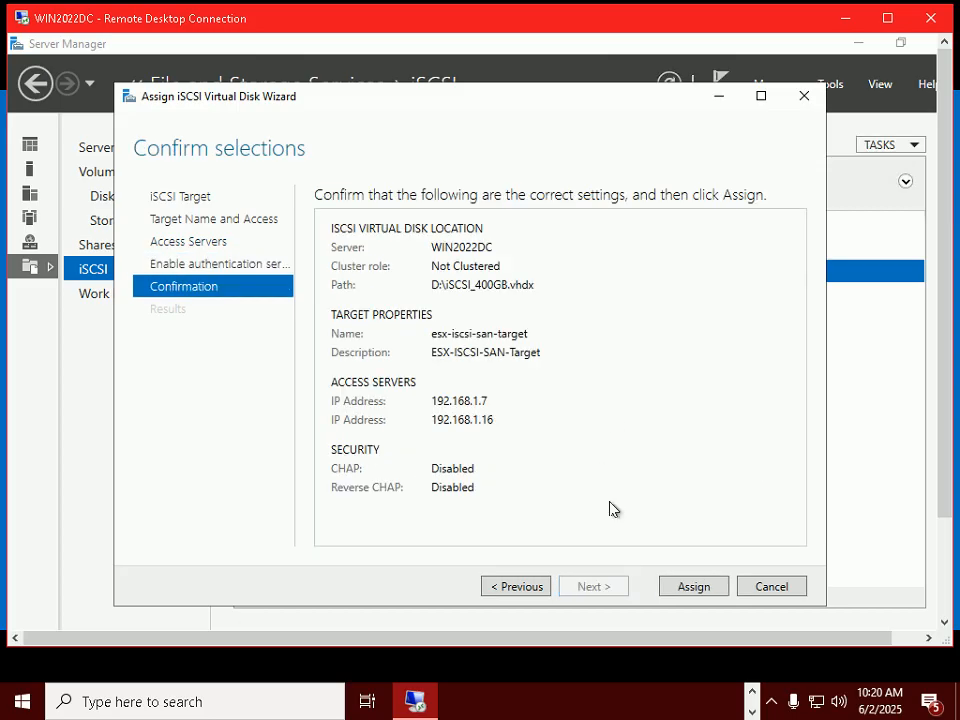
Check the next slide, then leave CHAP disabled and assign the disk to the target.
{"action": "left_click", "coordinate": [562, 714]}
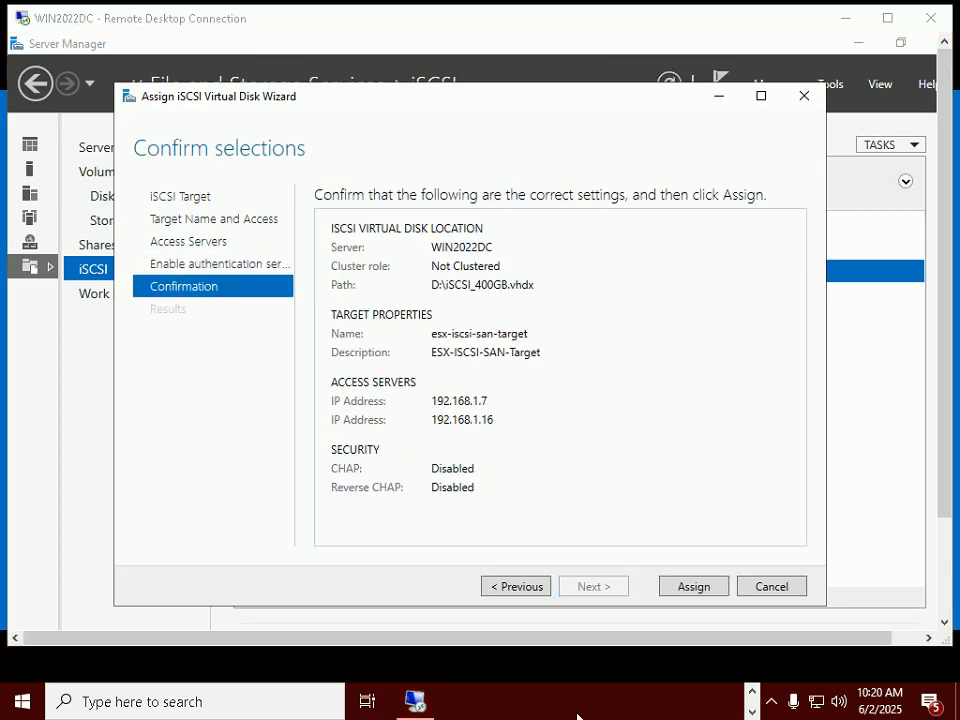
{"action": "key", "text": "alt+Tab"}
{"action": "key", "text": "alt+Tab"}
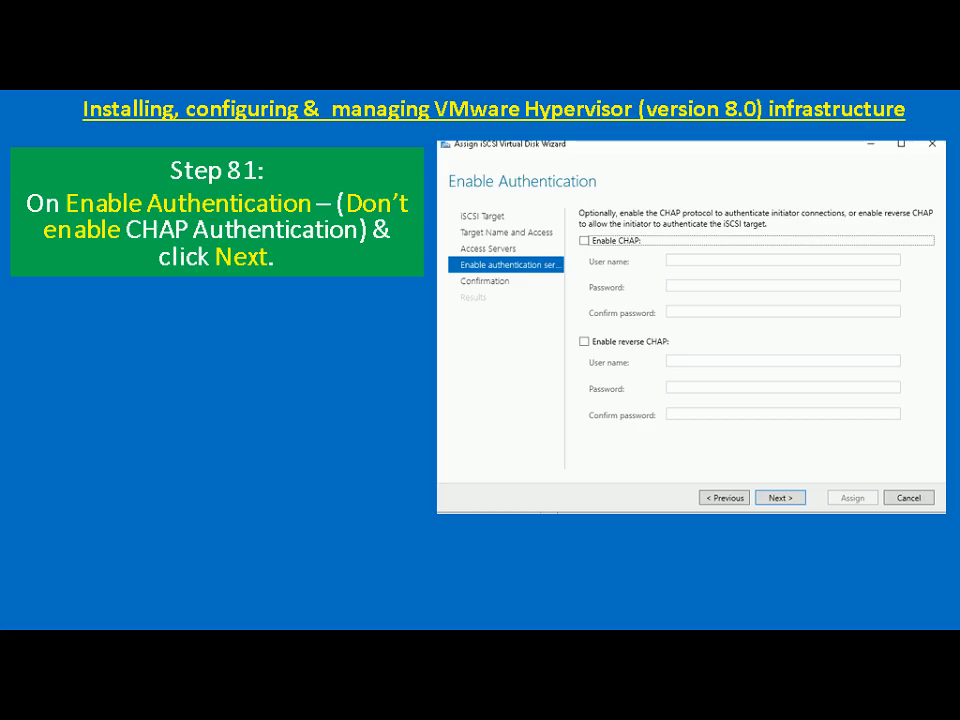
{"action": "key", "text": "Right"}
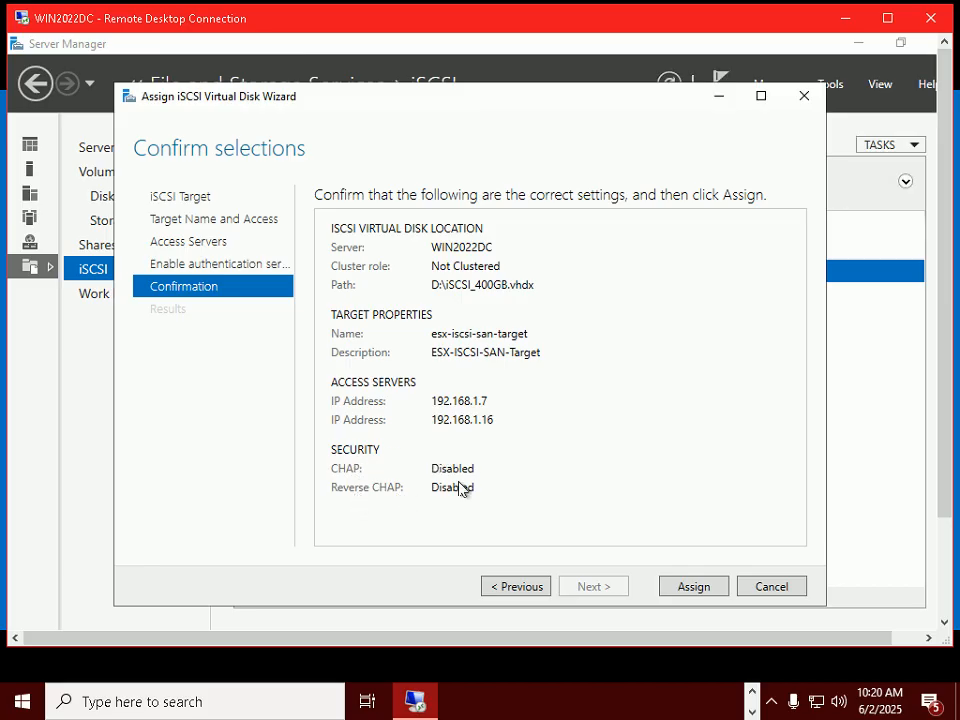
{"action": "left_click", "coordinate": [692, 587]}
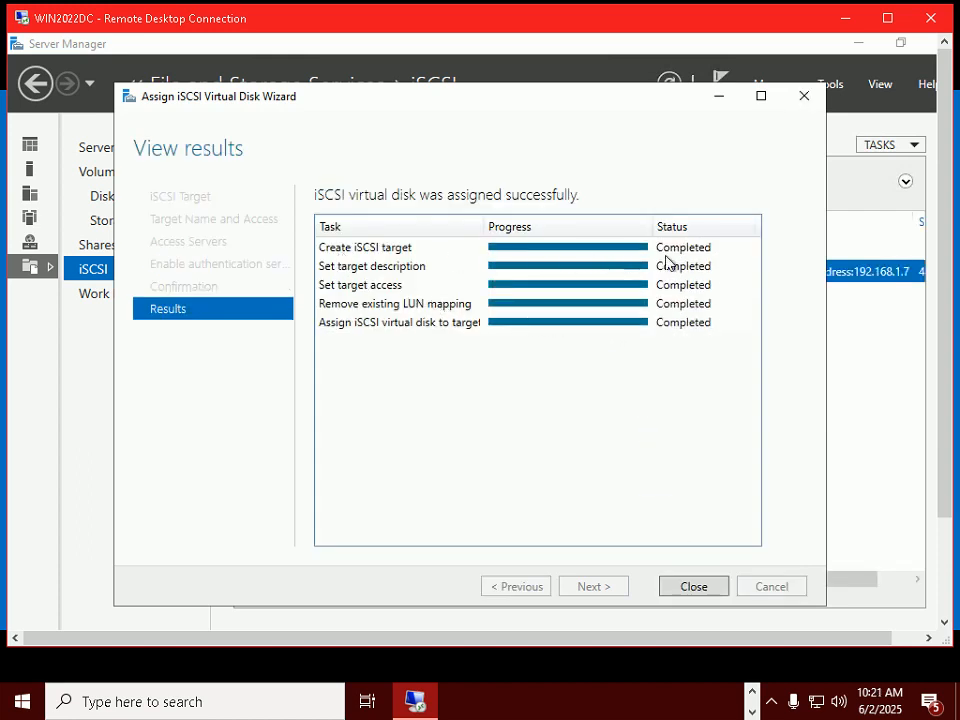
Advance the slide show past Step 82 and close the completed assignment wizard.
{"action": "left_click", "coordinate": [574, 705]}
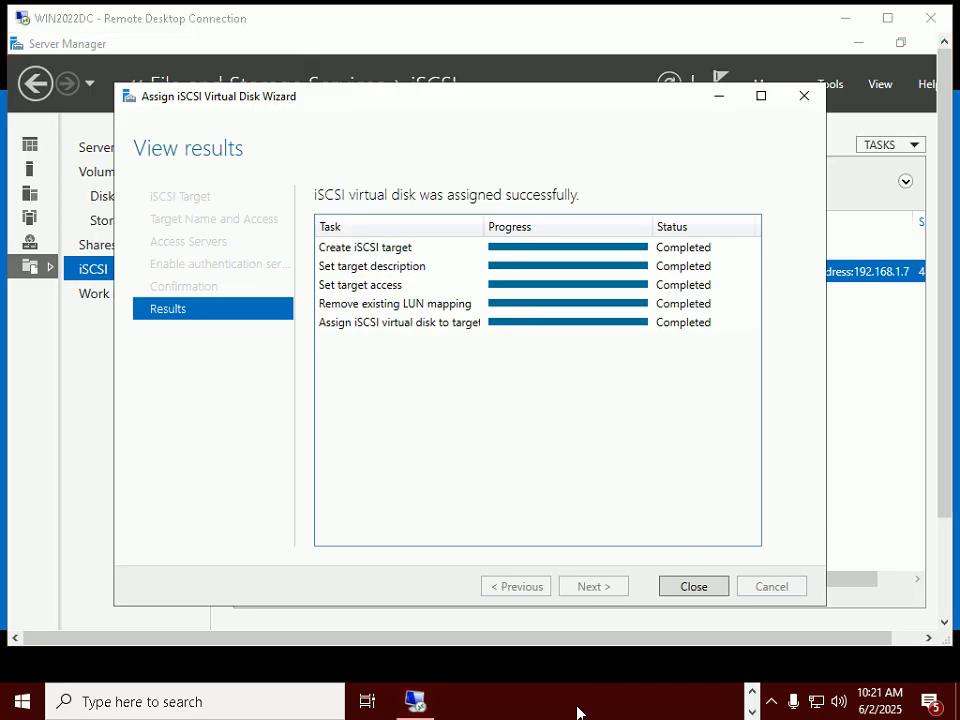
{"action": "key", "text": "alt+Tab"}
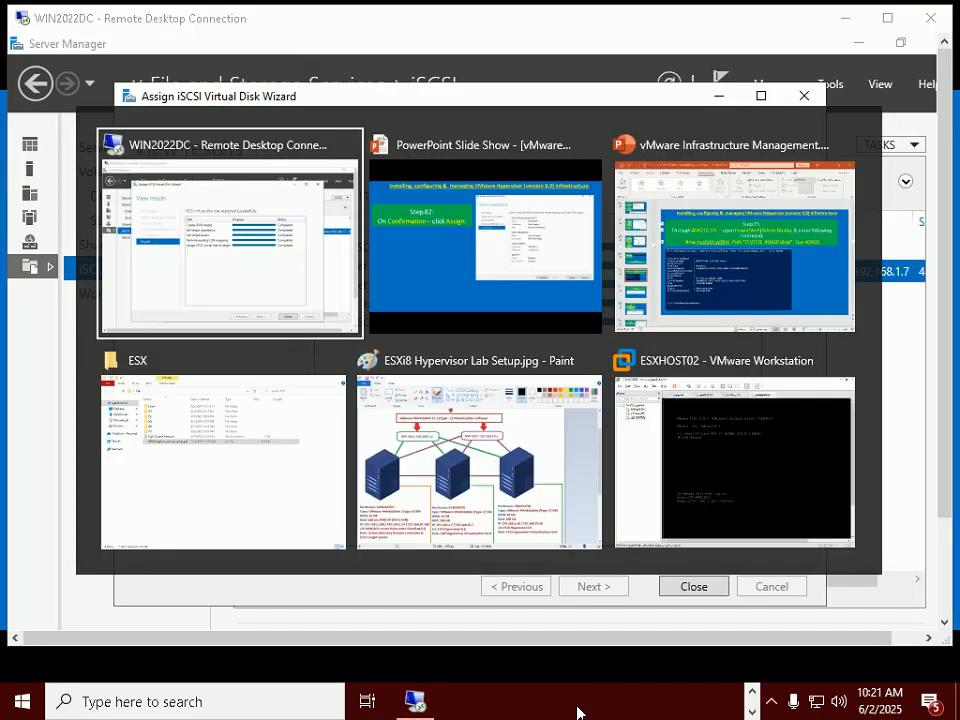
{"action": "key", "text": "alt+Tab"}
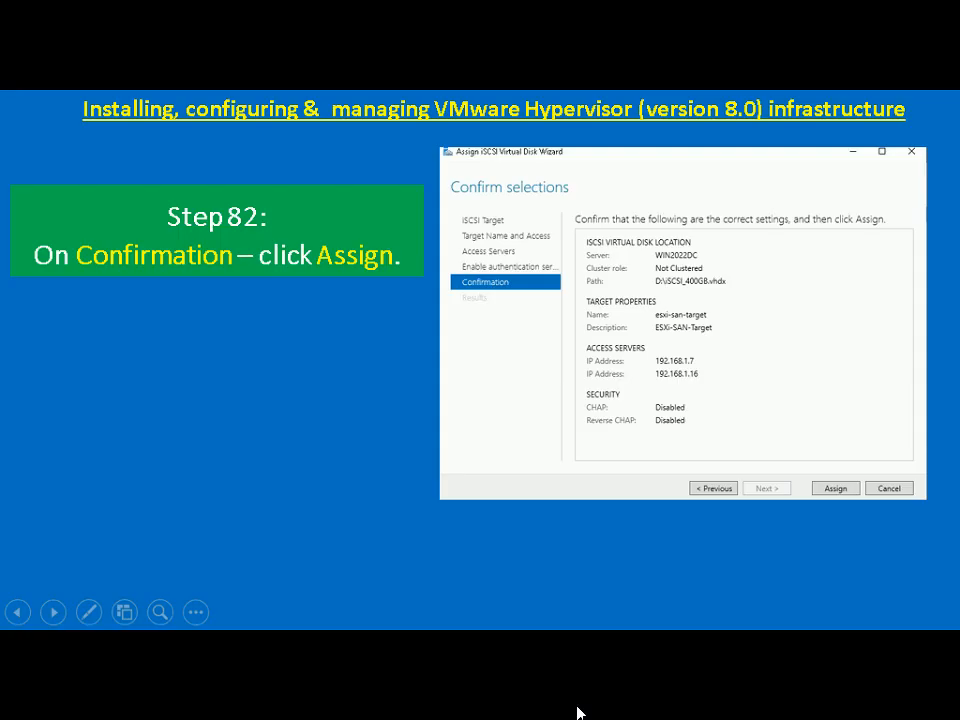
{"action": "key", "text": "Right"}
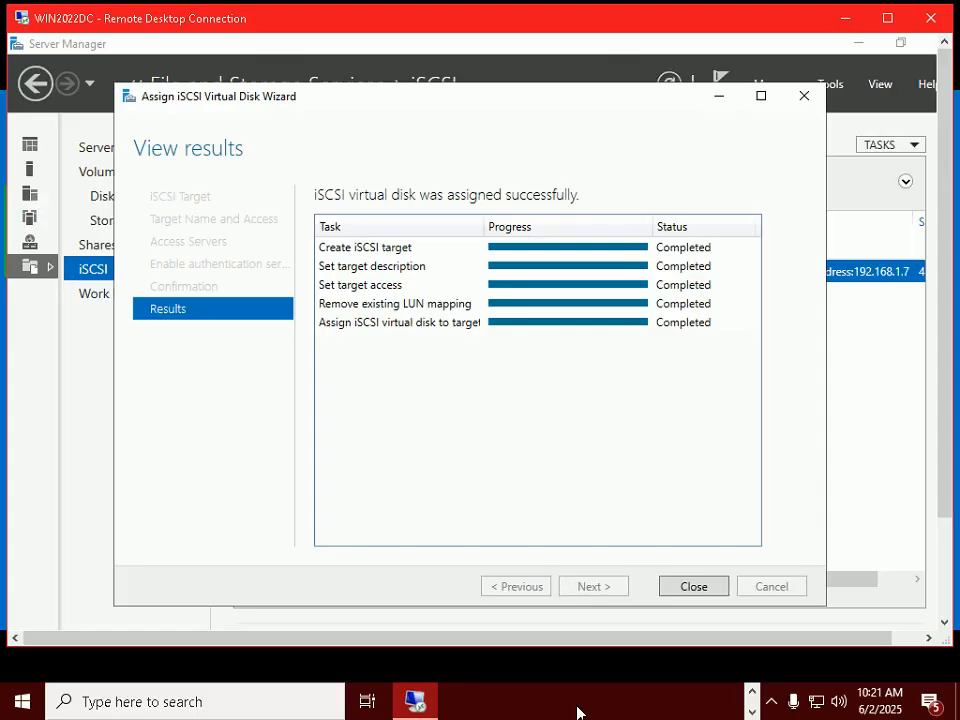
{"action": "left_click", "coordinate": [694, 587]}
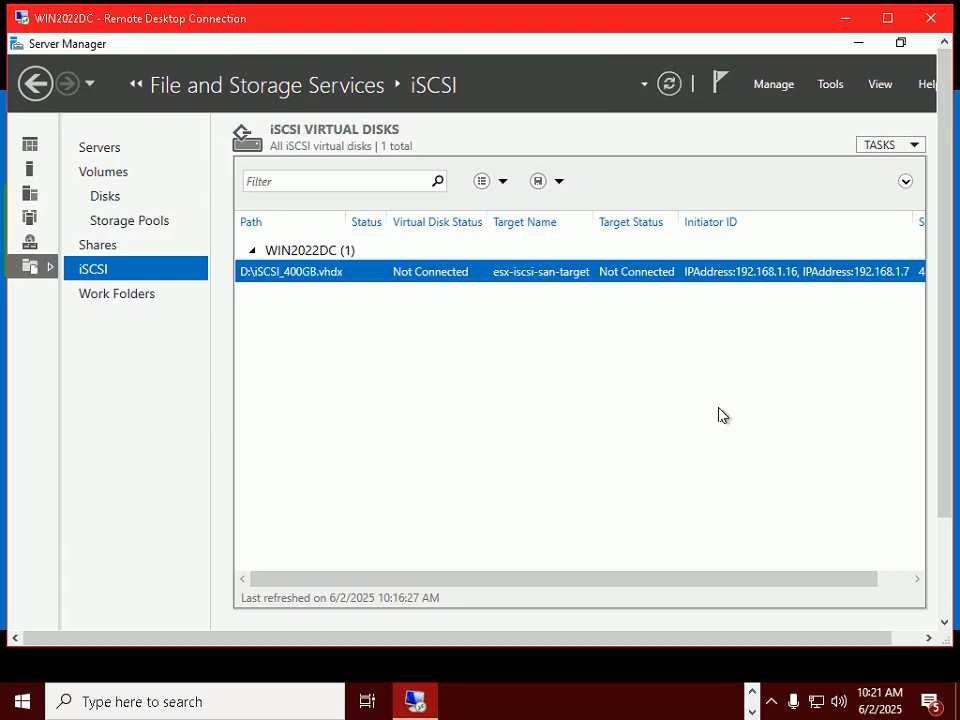
{"action": "key", "text": "alt+Tab"}
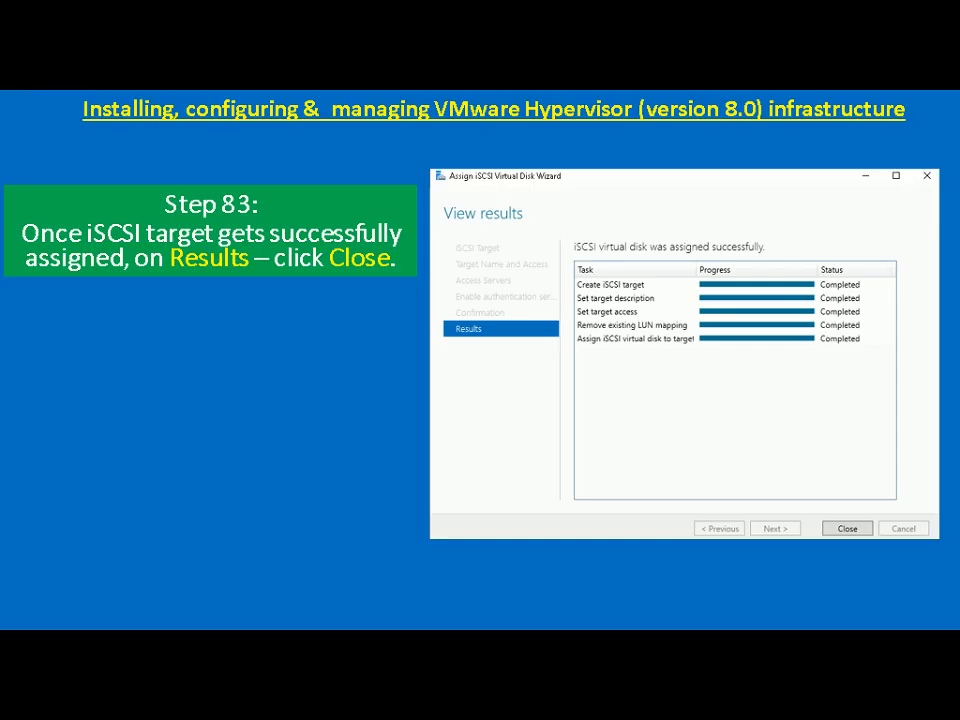
{"action": "key", "text": "Right"}
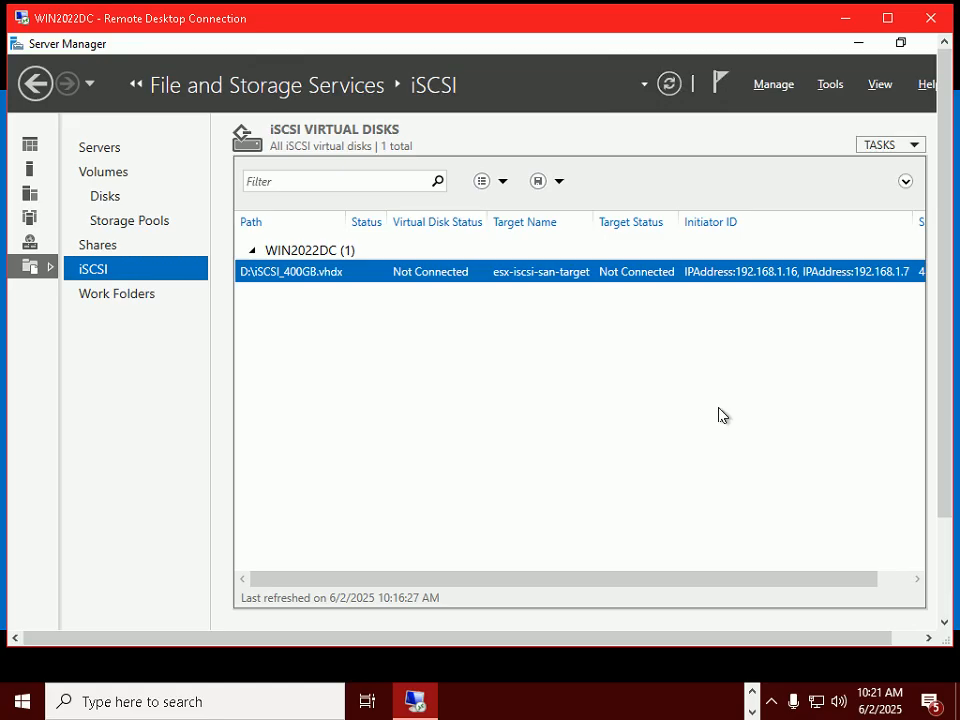
{"action": "left_click", "coordinate": [896, 18]}
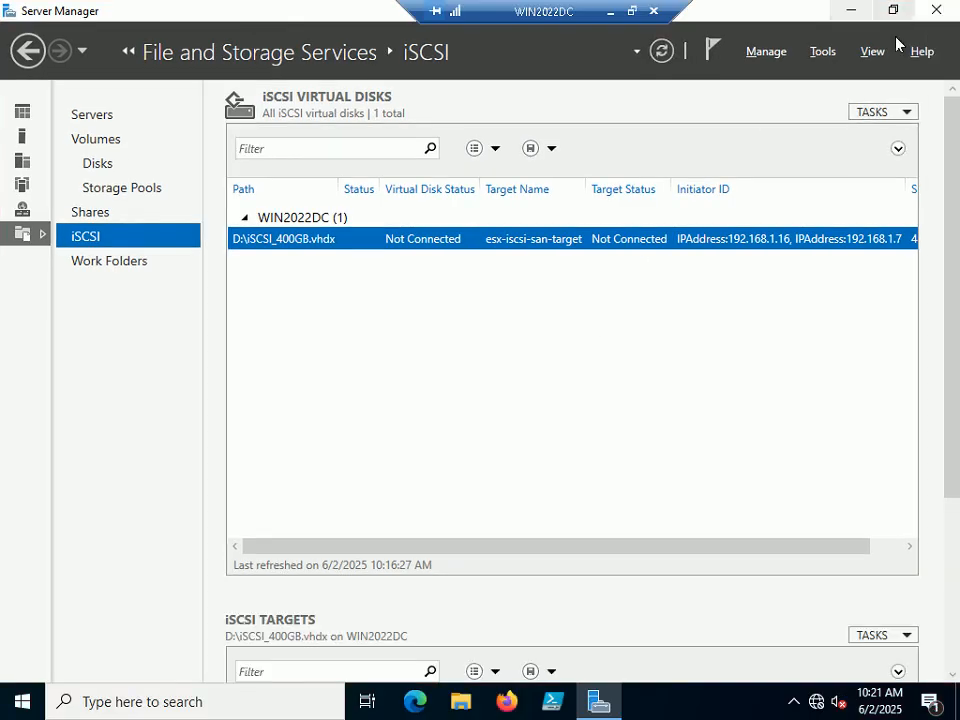
Close Server Manager and log in to ESXi host 192.168.1.7 as root in Firefox.
{"action": "left_click", "coordinate": [938, 8]}
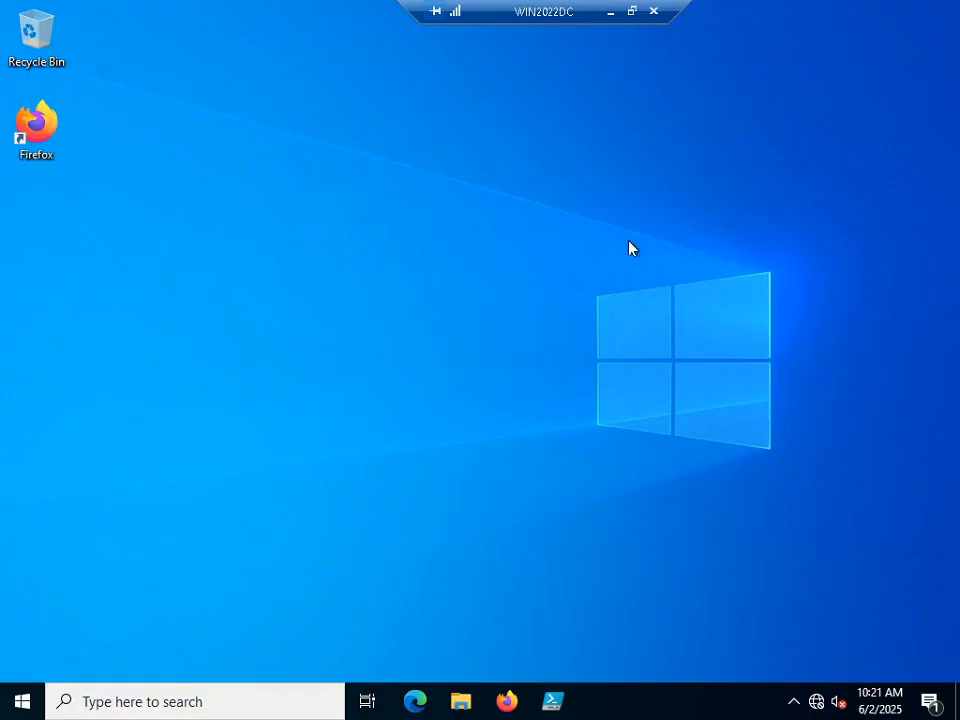
{"action": "left_click", "coordinate": [506, 701]}
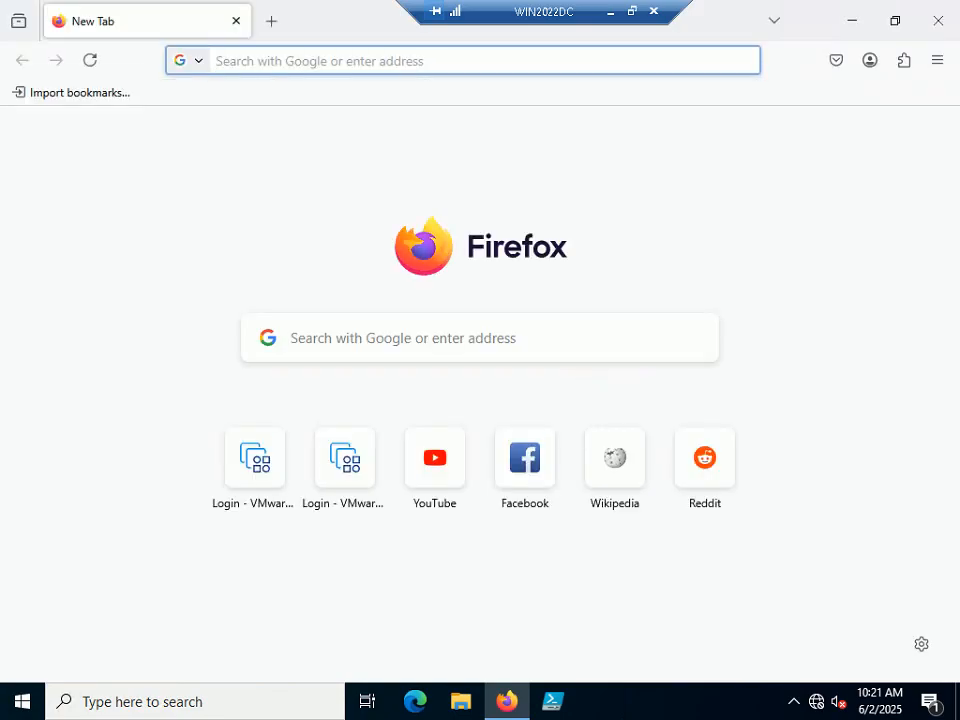
{"action": "left_click", "coordinate": [247, 488]}
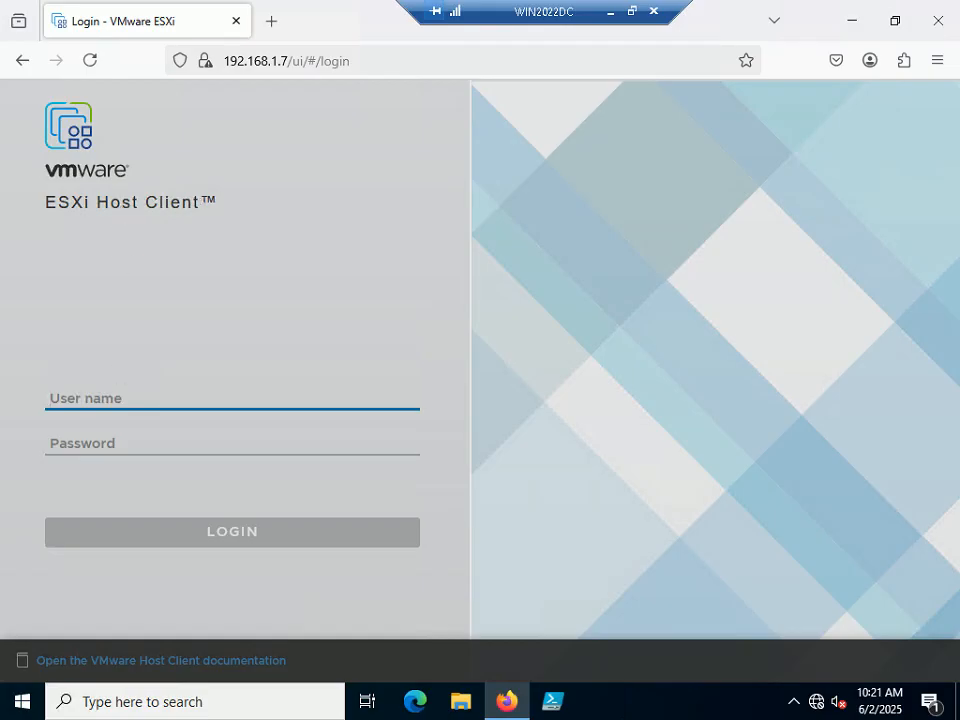
{"action": "type", "text": "root"}
{"action": "key", "text": "Tab"}
{"action": "type", "text": "••••••••"}
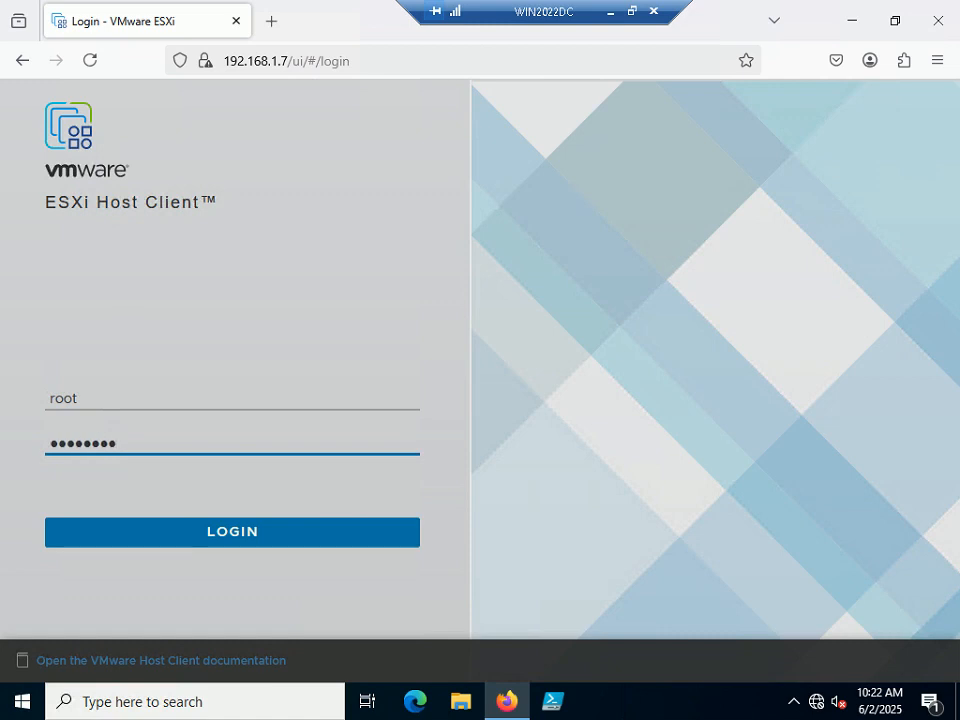
{"action": "left_click", "coordinate": [206, 541]}
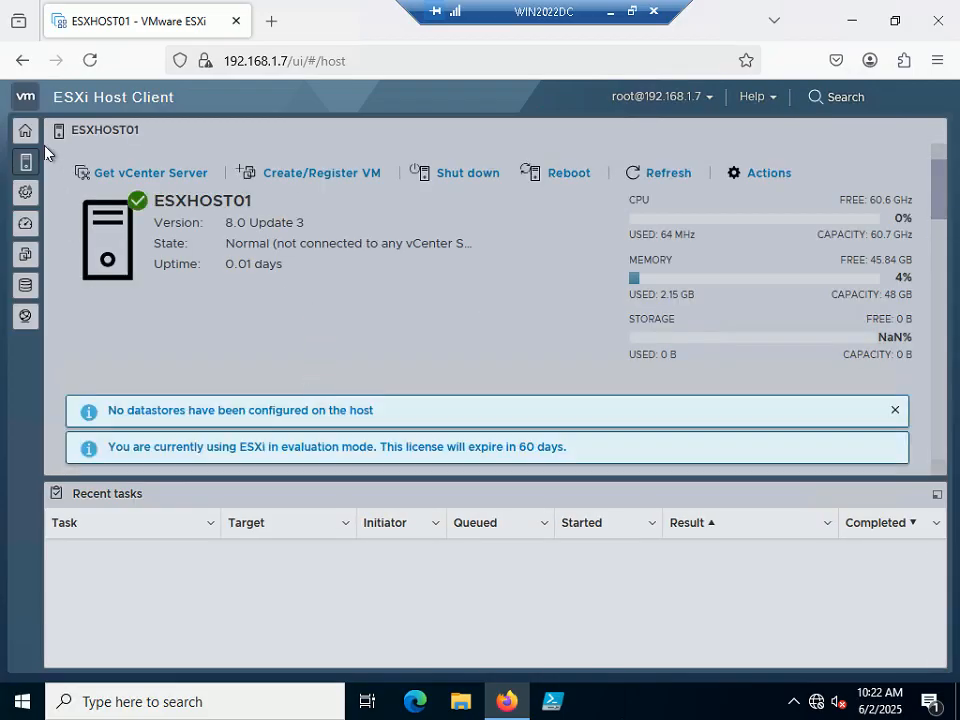
Show ESXHOST01's storage adapters (vmhba0, vmhba1, vmhba64) and open the software iSCSI settings.
{"action": "left_click", "coordinate": [25, 131]}
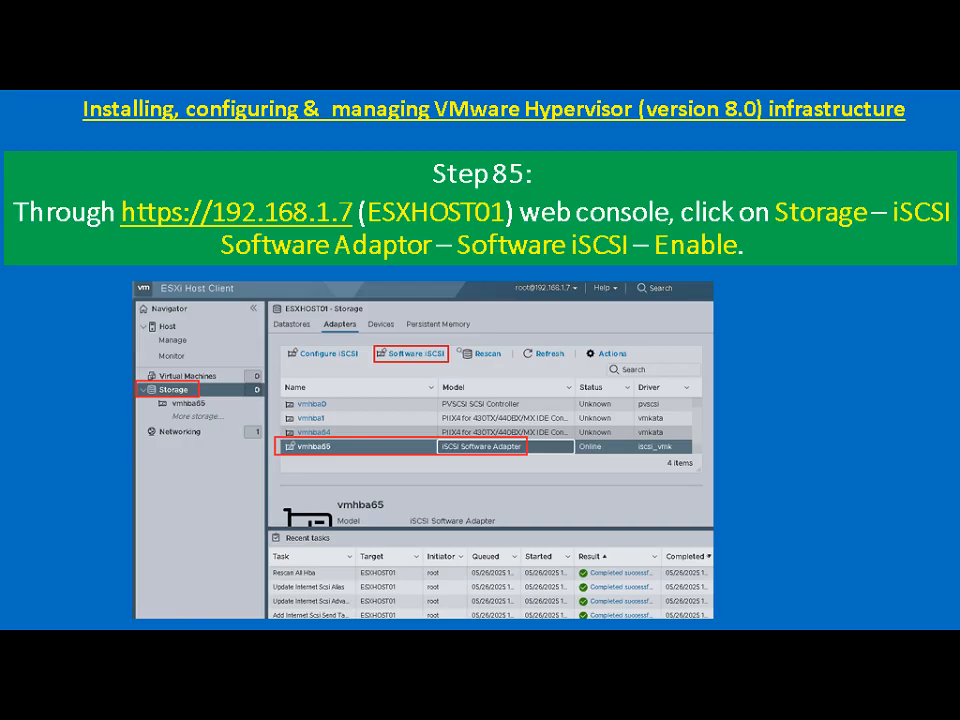
{"action": "key", "text": "alt+Tab"}
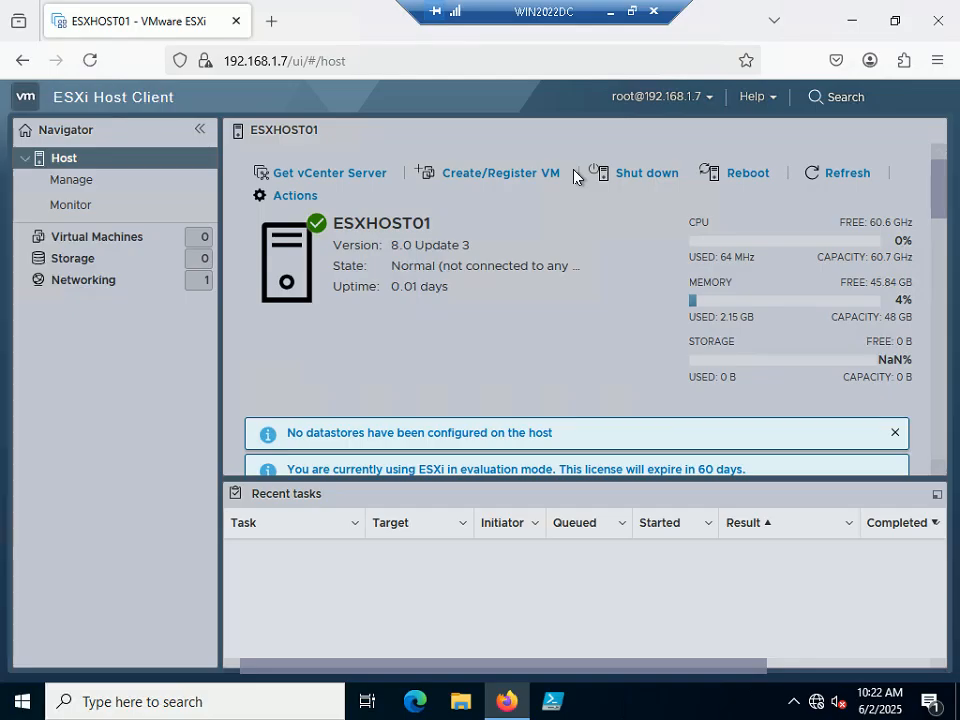
{"action": "left_click", "coordinate": [72, 262]}
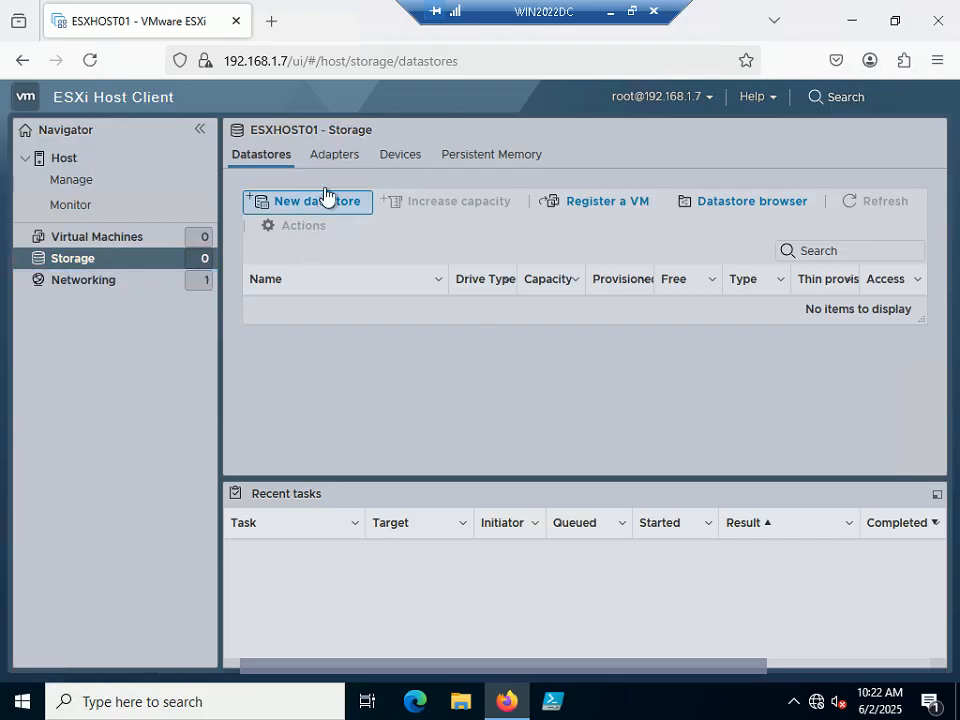
{"action": "left_click", "coordinate": [333, 157]}
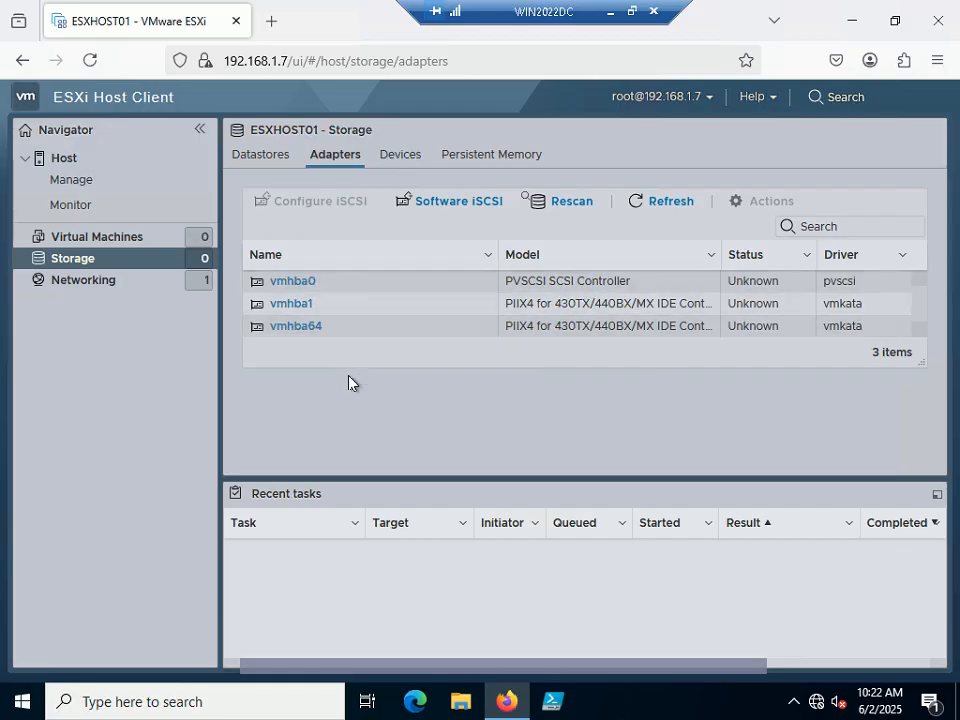
{"action": "left_click", "coordinate": [467, 205]}
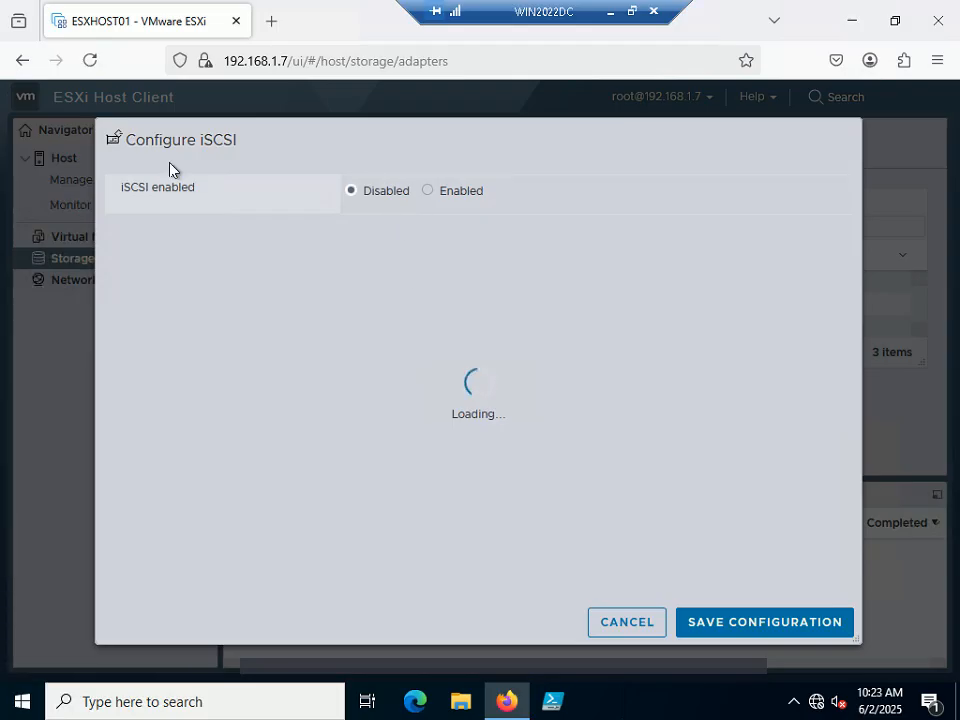
Enable software iSCSI, save, and refresh so vmhba65 iSCSI Software Adapter shows Online.
{"action": "left_click", "coordinate": [430, 195]}
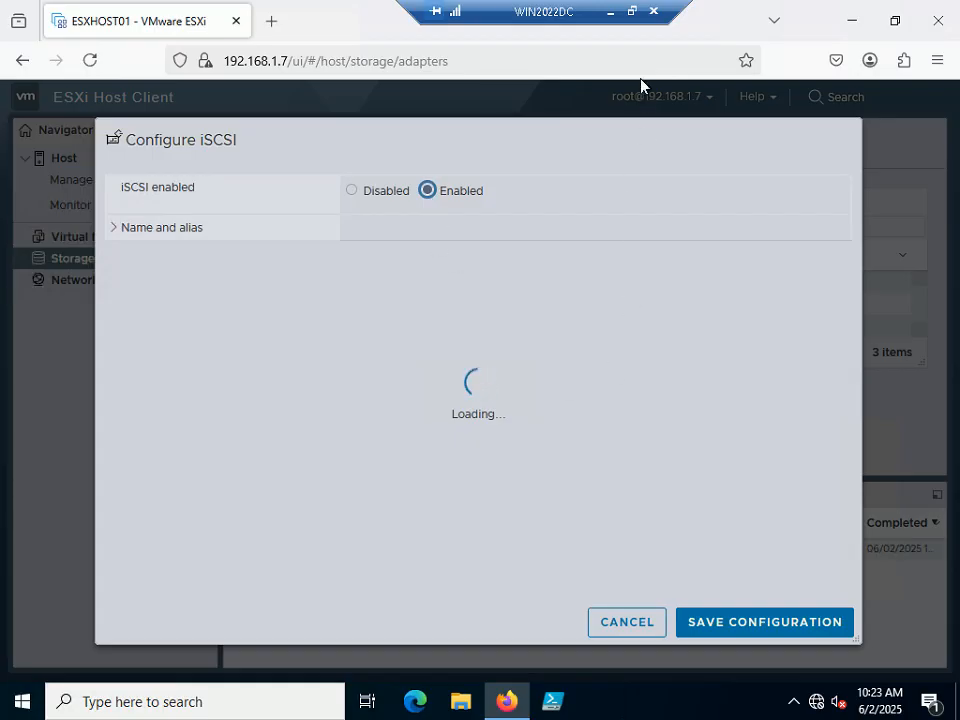
{"action": "left_click", "coordinate": [777, 623]}
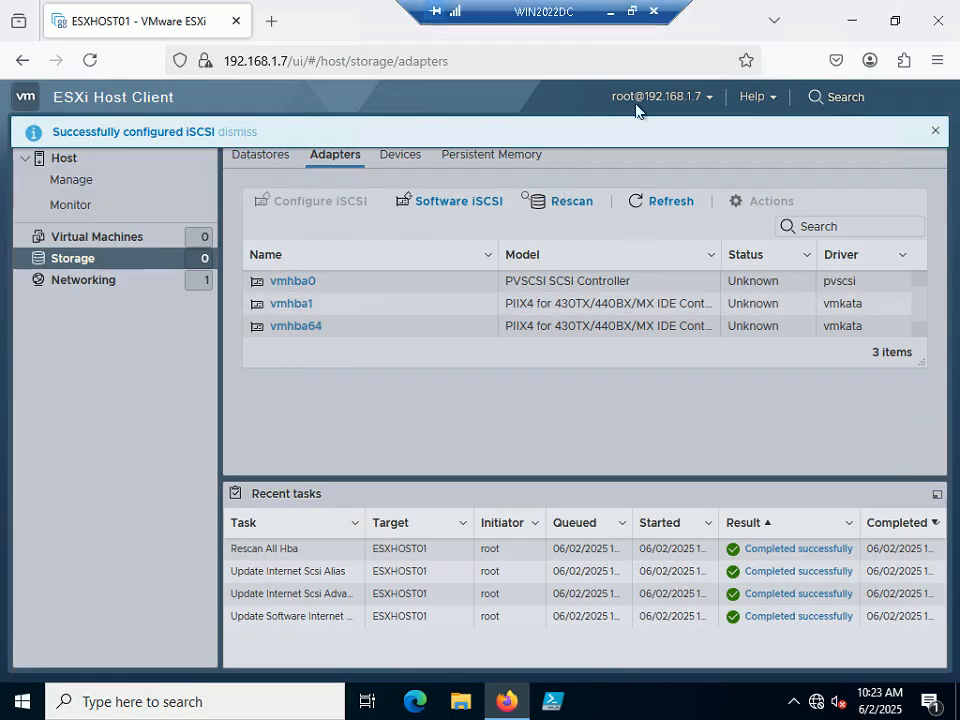
{"action": "left_click", "coordinate": [664, 204]}
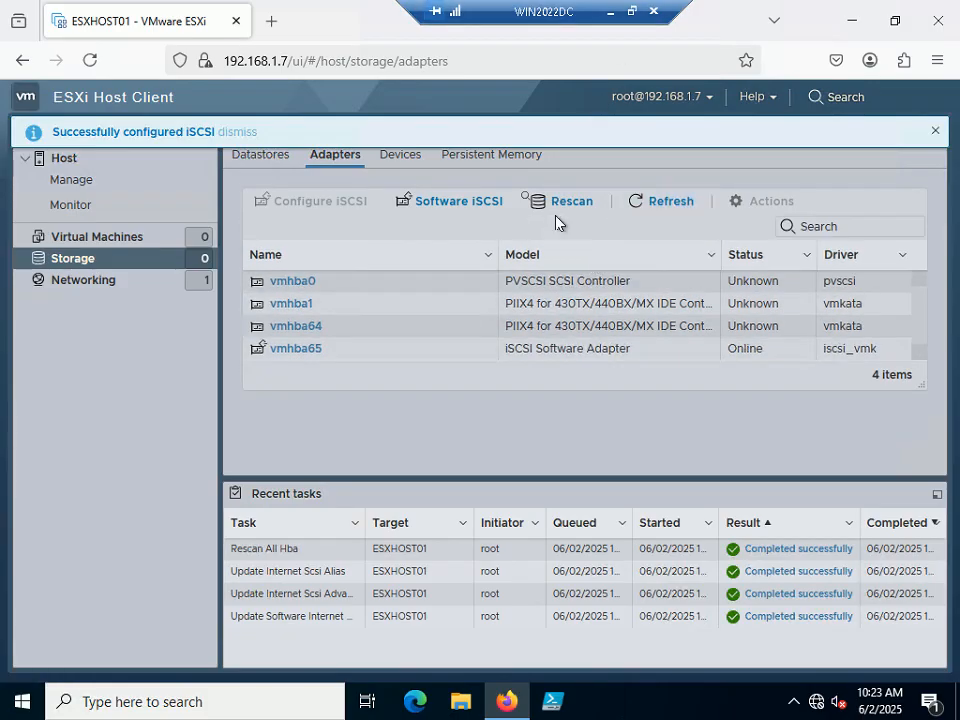
{"action": "left_click", "coordinate": [632, 12]}
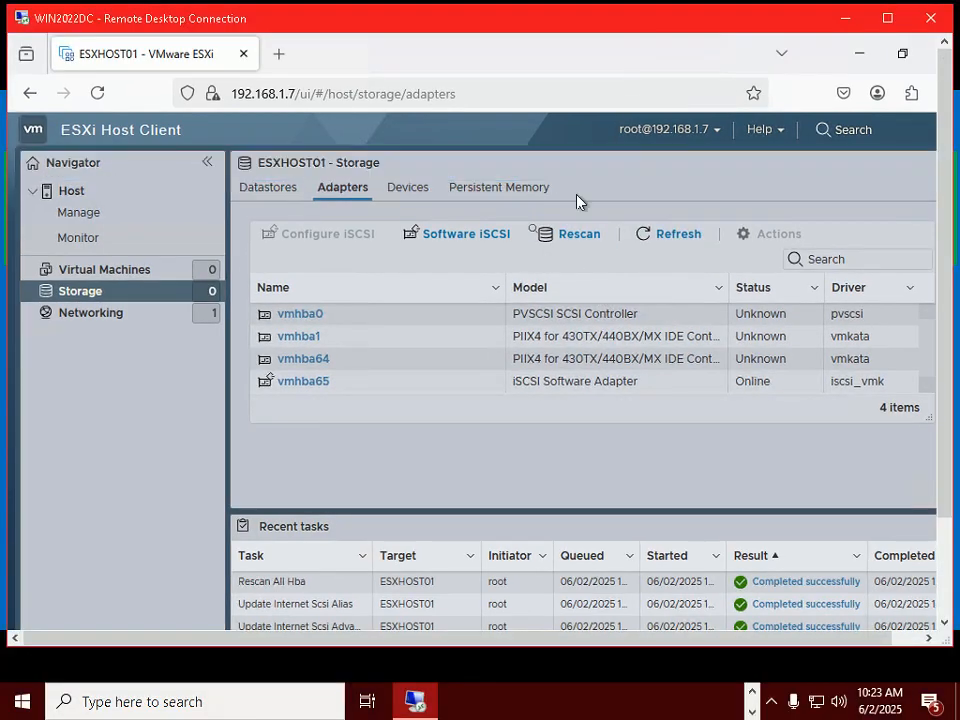
Open the iSCSI configuration for vmhba65, which has no port bindings or static targets.
{"action": "left_click", "coordinate": [468, 236]}
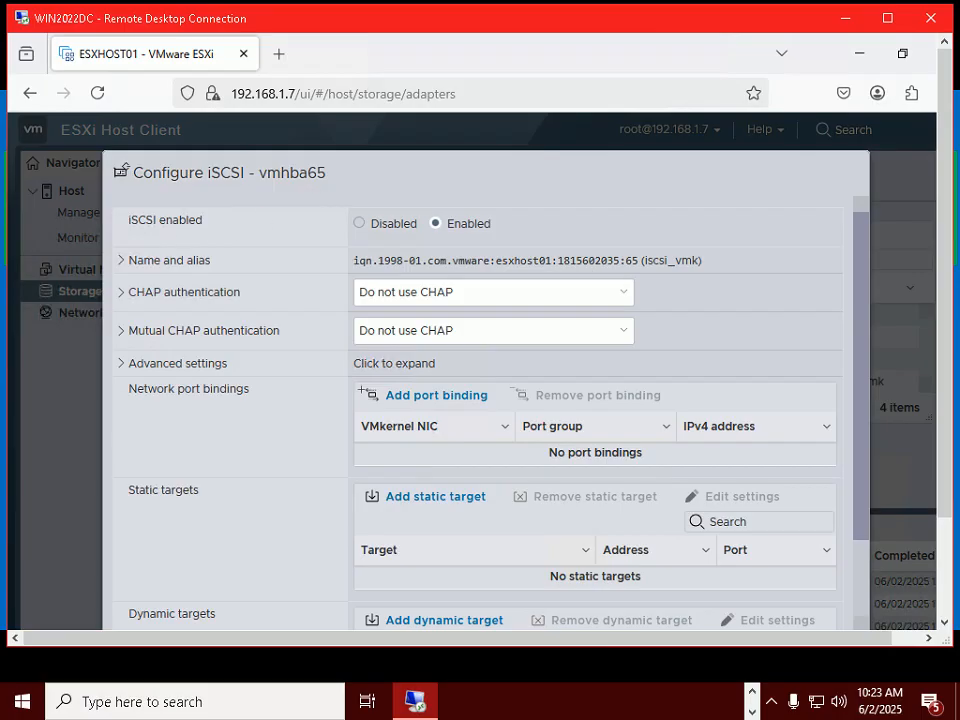
{"action": "double_click", "coordinate": [519, 22]}
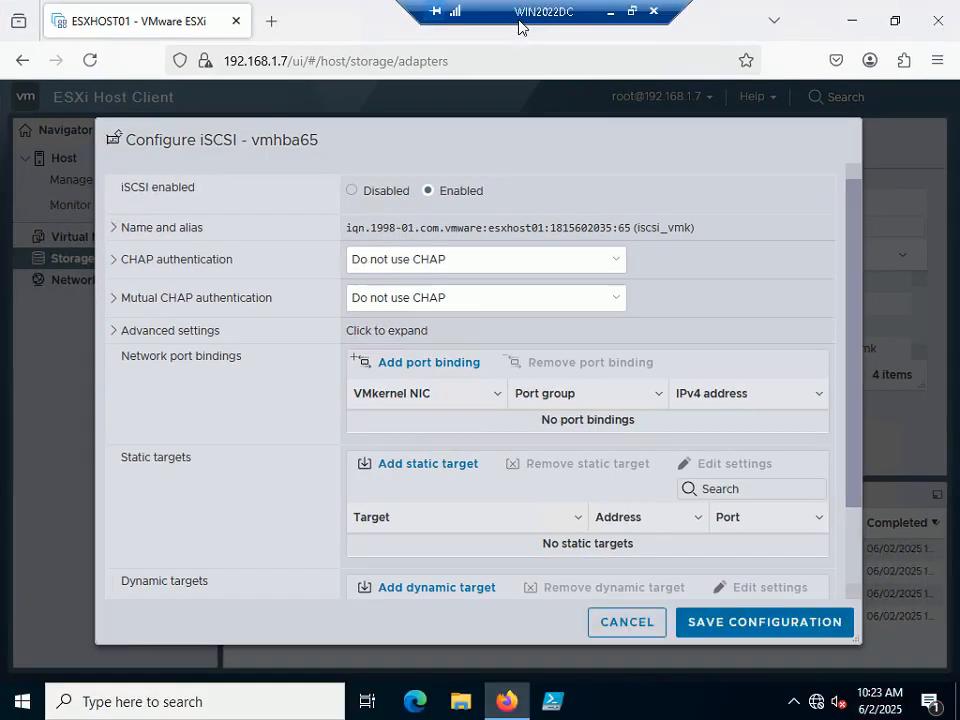
{"action": "left_click", "coordinate": [633, 13]}
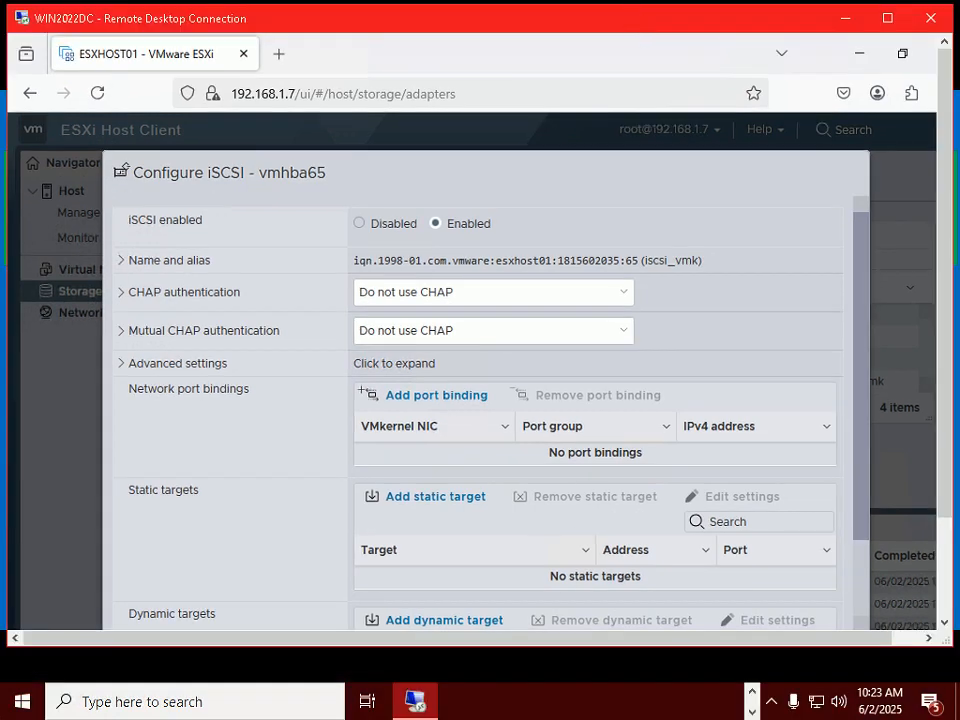
Advance the tutorial slide, then return to the remote desktop in full screen.
{"action": "key", "text": "alt+Tab"}
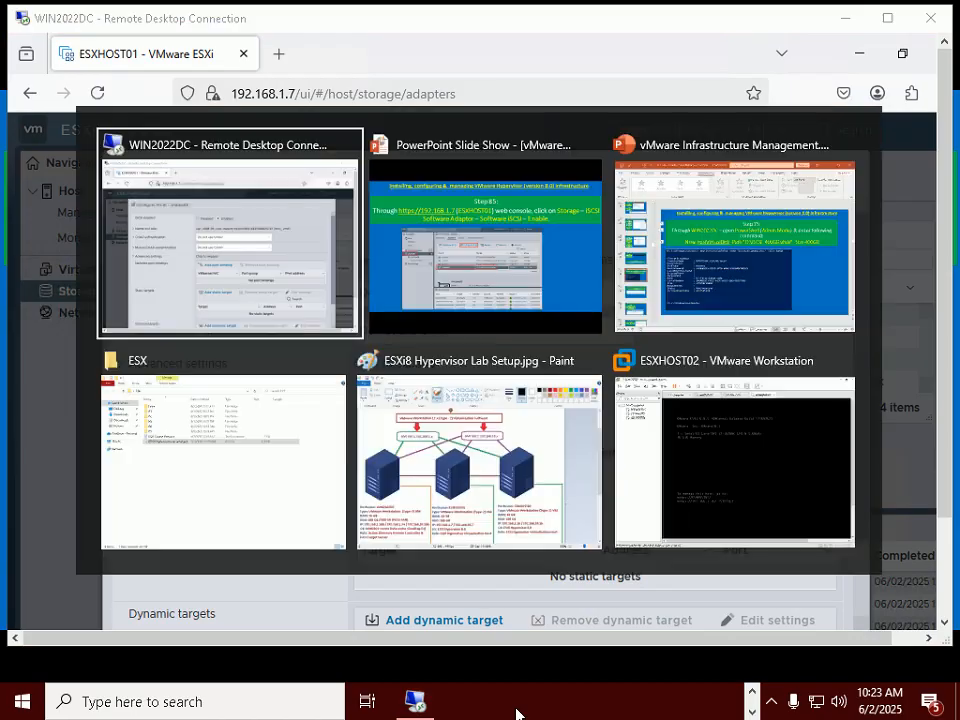
{"action": "key", "text": "alt+Tab"}
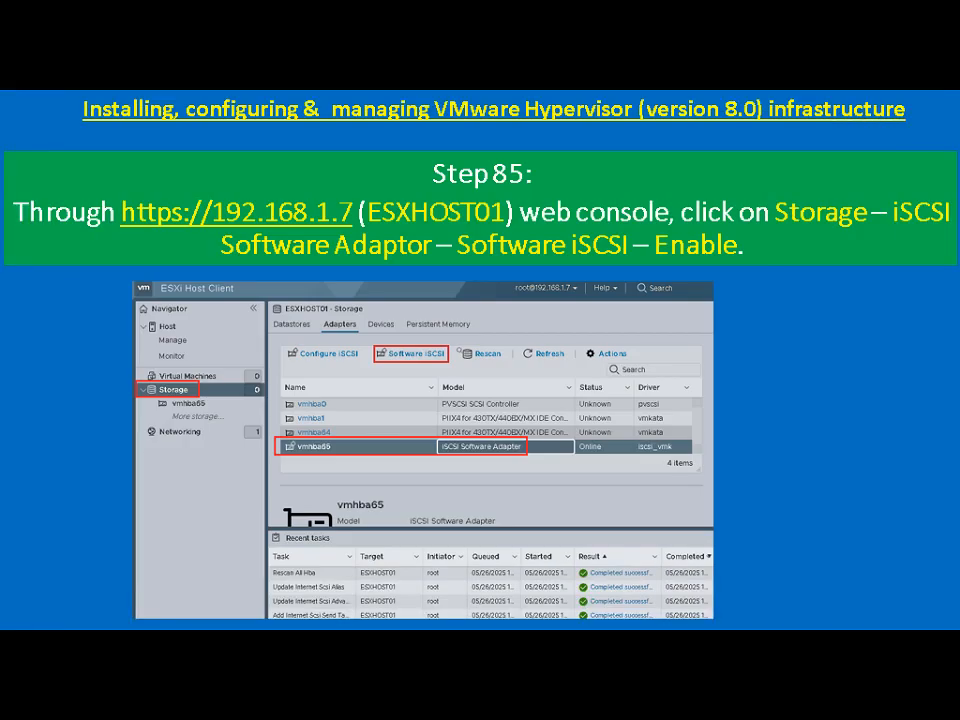
{"action": "key", "text": "Right"}
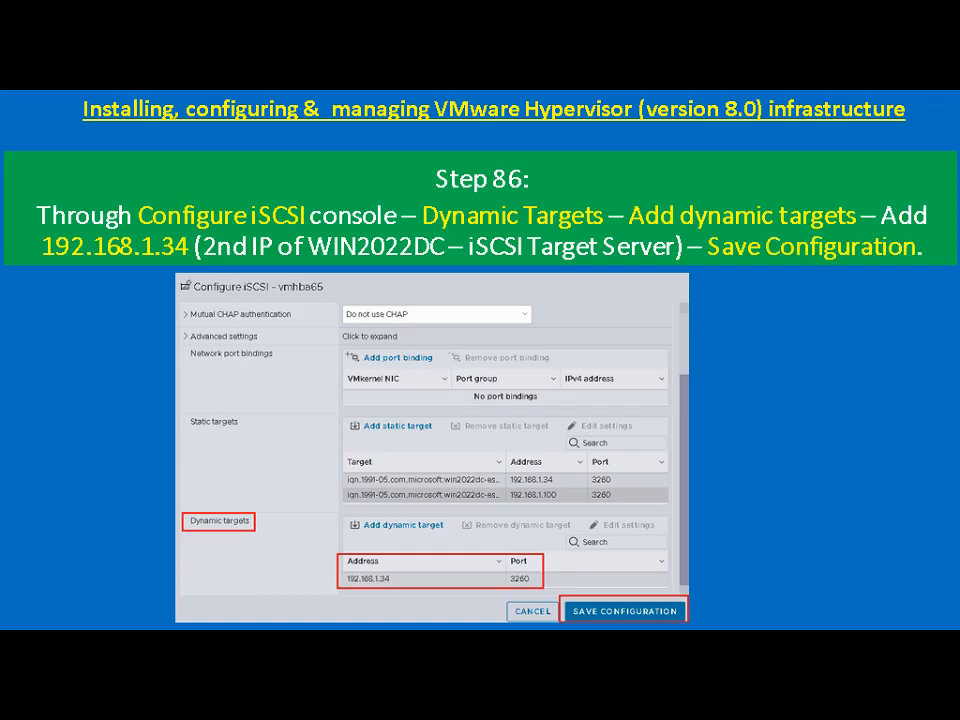
{"action": "key", "text": "alt+Tab"}
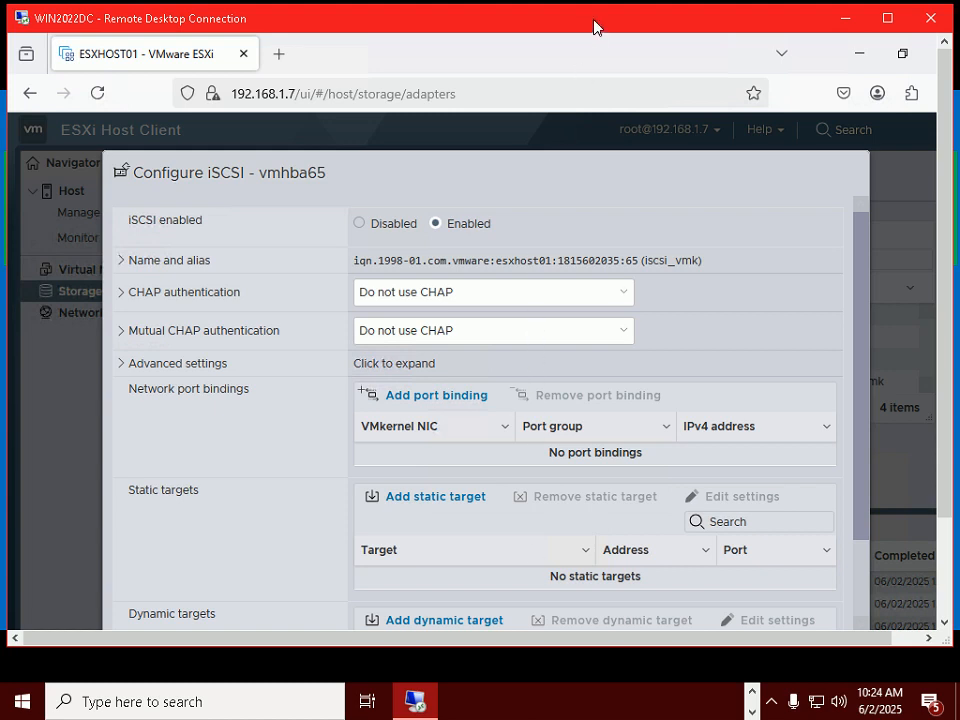
{"action": "double_click", "coordinate": [593, 20]}
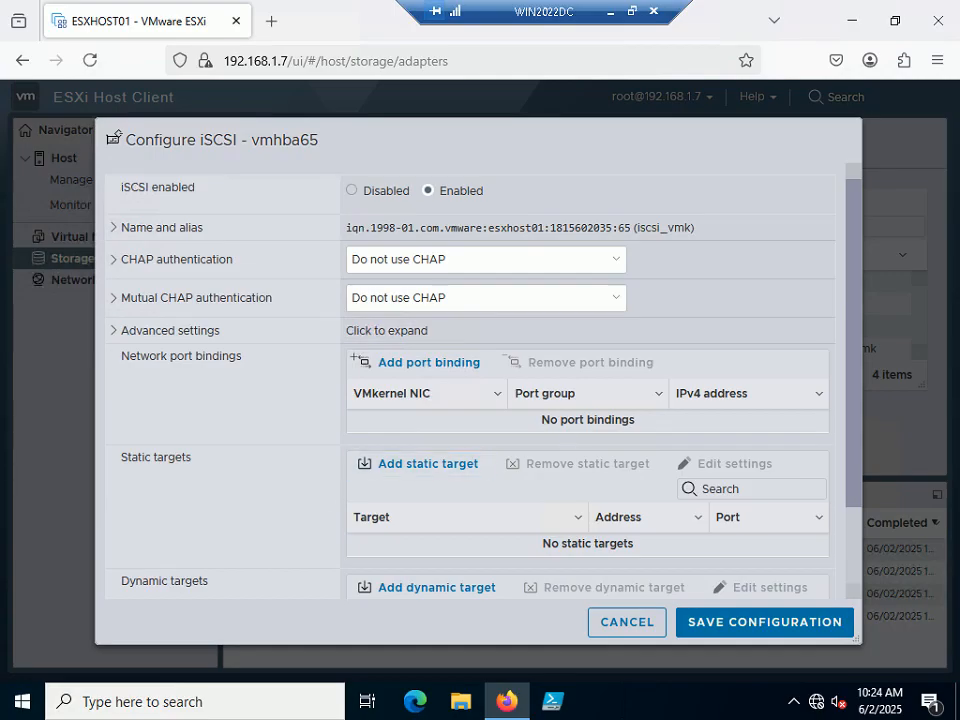
Add dynamic target 192.168.1.34 on port 3260 for vmhba65 and save the configuration.
{"action": "scroll", "coordinate": [574, 424], "scroll_direction": "down", "scroll_amount": 2}
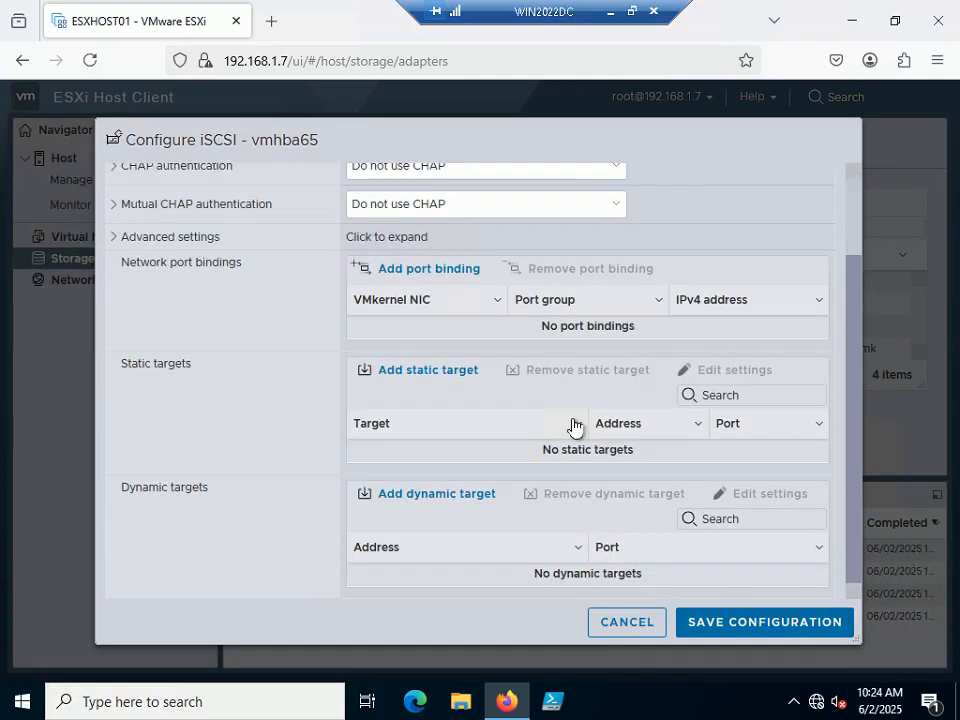
{"action": "left_click", "coordinate": [433, 503]}
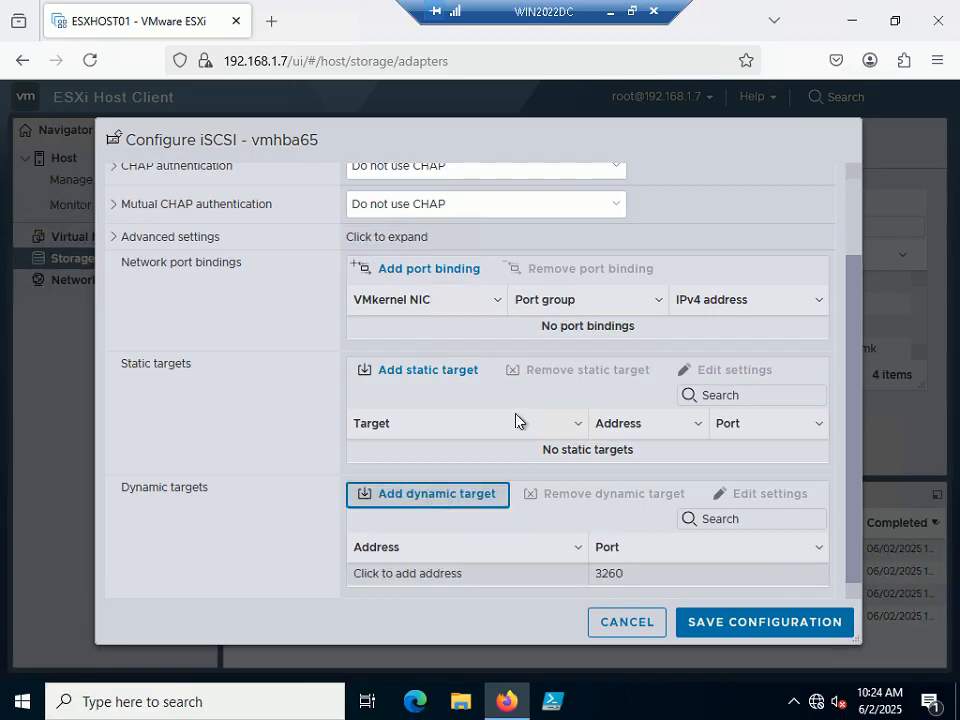
{"action": "left_click", "coordinate": [448, 578]}
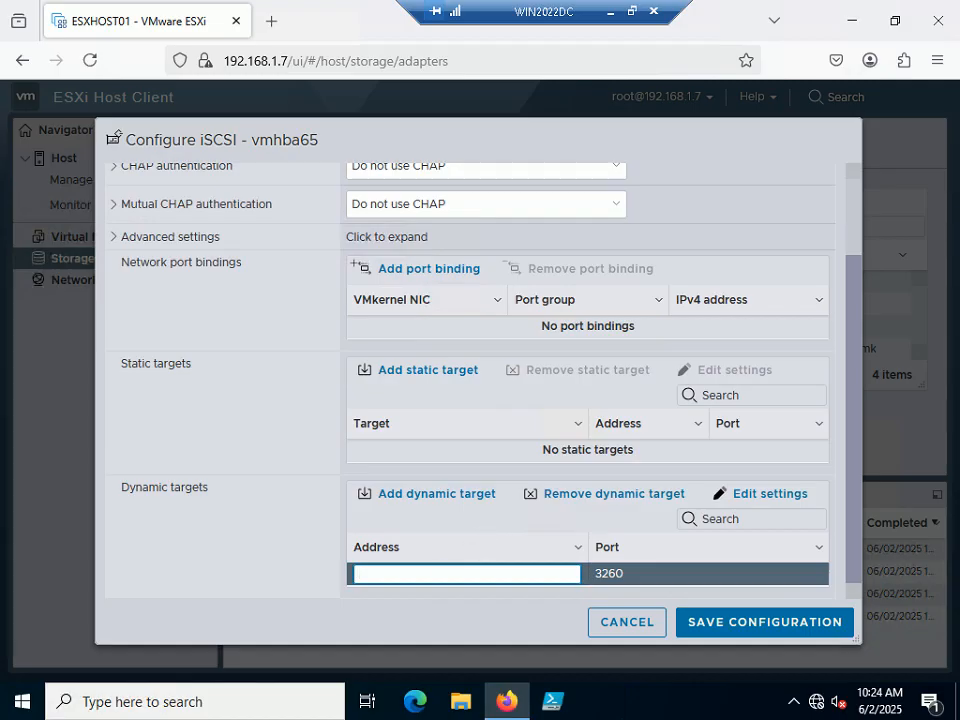
{"action": "type", "text": "192.168.1.34"}
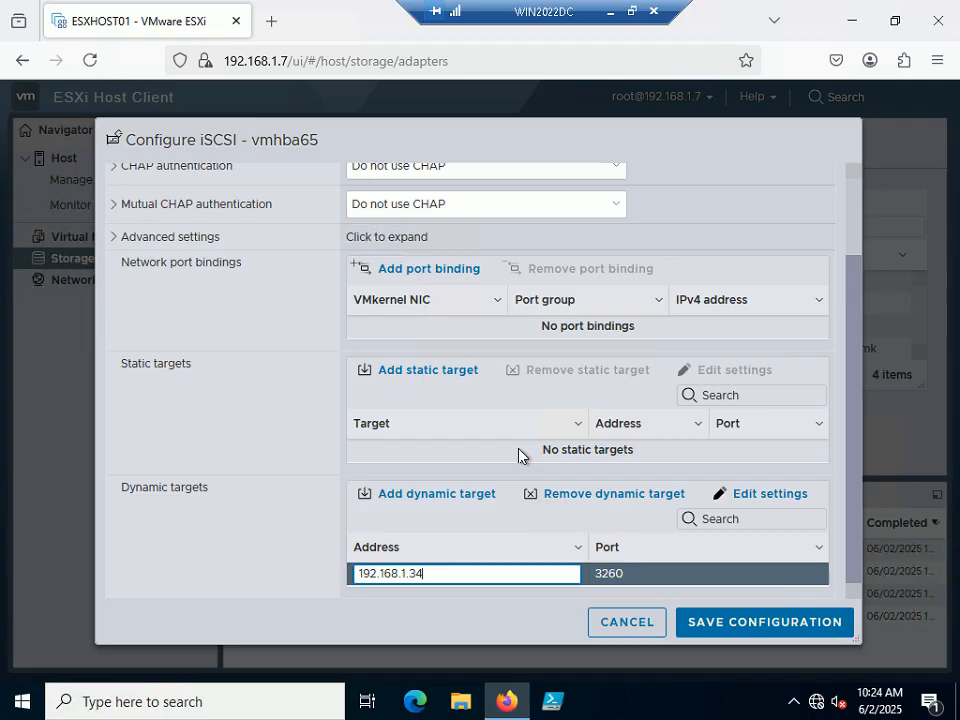
{"action": "left_click", "coordinate": [735, 625]}
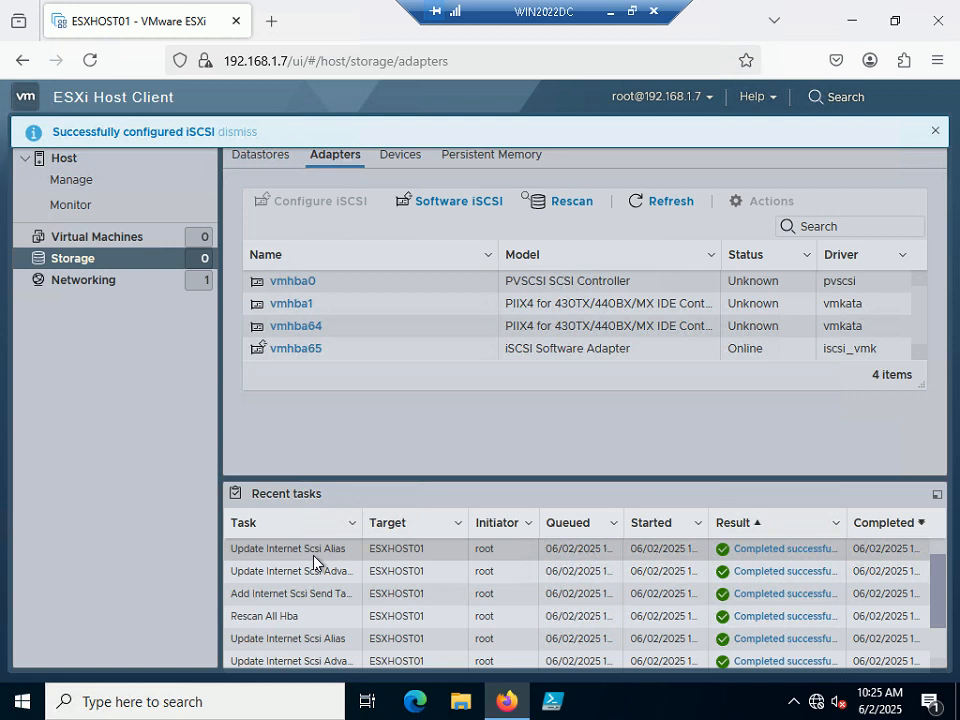
Reopen vmhba65's iSCSI settings to review static targets 192.168.1.34 and 192.168.1.100 on port 3260.
{"action": "left_click", "coordinate": [455, 204]}
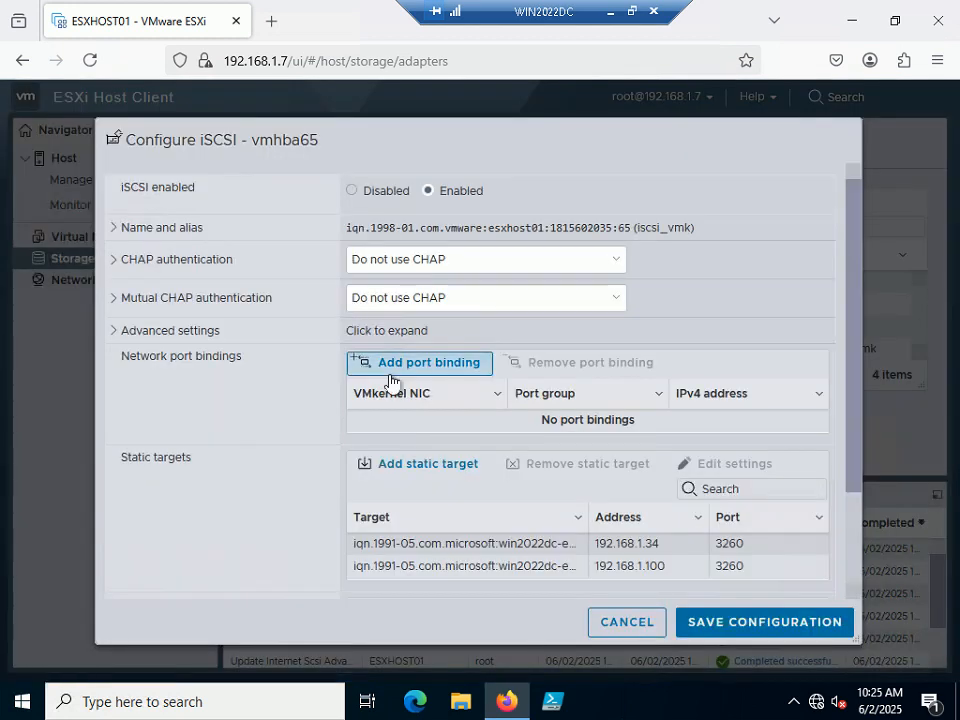
{"action": "scroll", "coordinate": [390, 381], "scroll_direction": "down", "scroll_amount": 2}
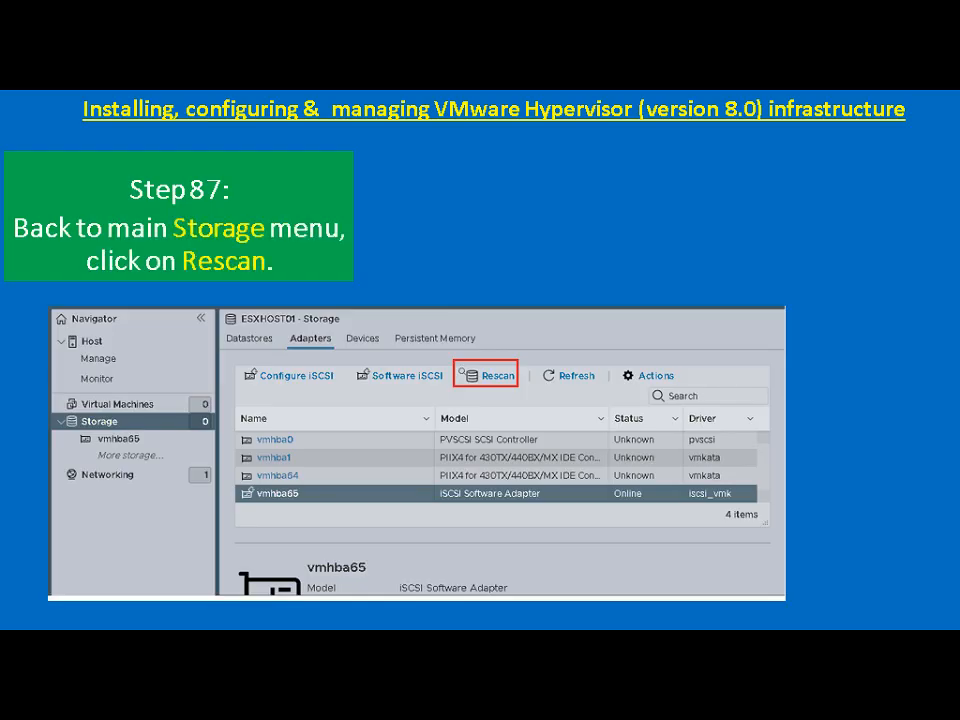
{"action": "key", "text": "alt+Tab"}
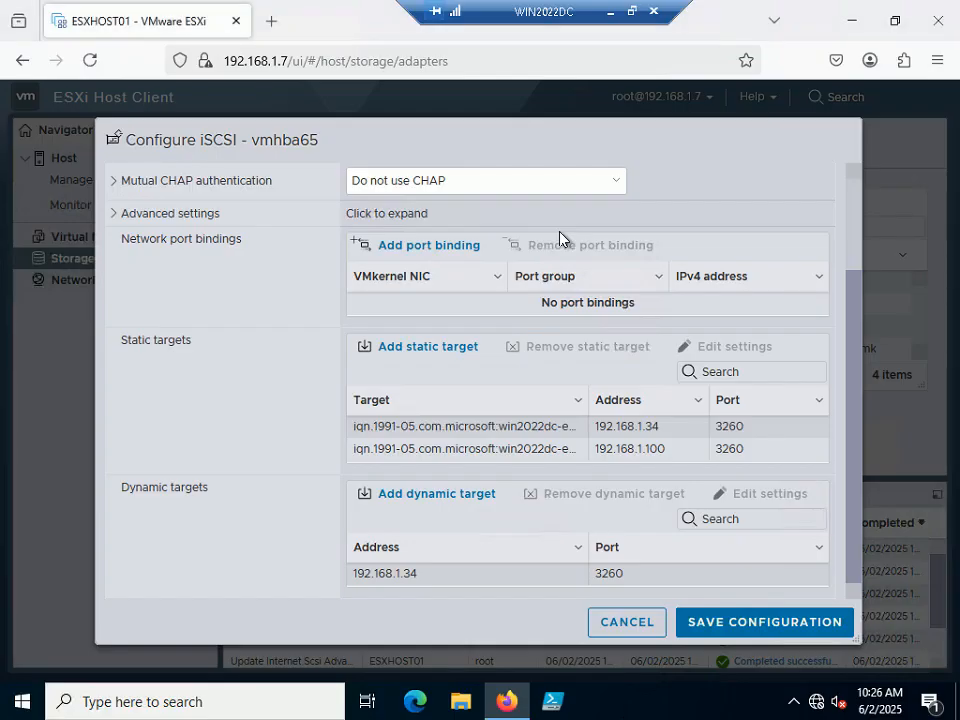
Save the iSCSI settings, rescan all storage adapters, and bring up the storage devices list.
{"action": "left_click", "coordinate": [752, 626]}
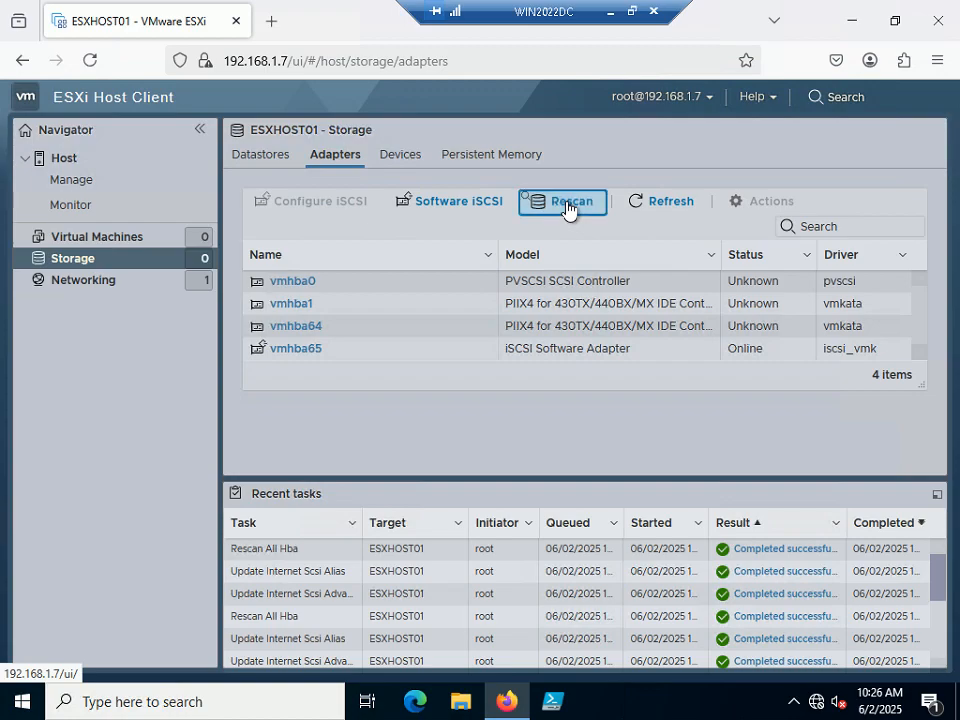
{"action": "left_click", "coordinate": [567, 206]}
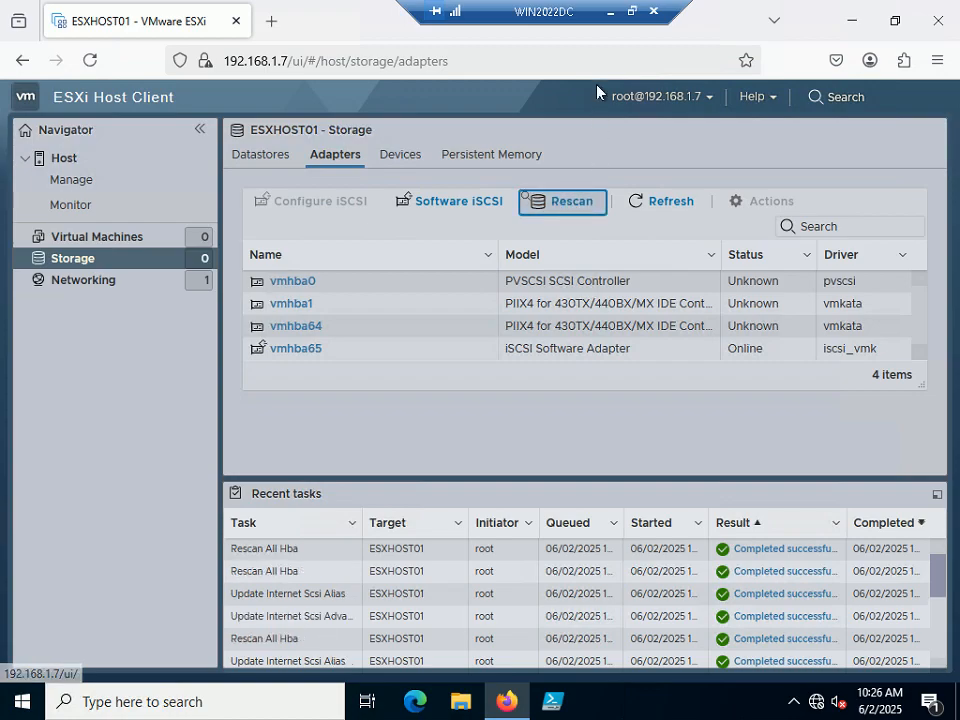
{"action": "left_click", "coordinate": [610, 12]}
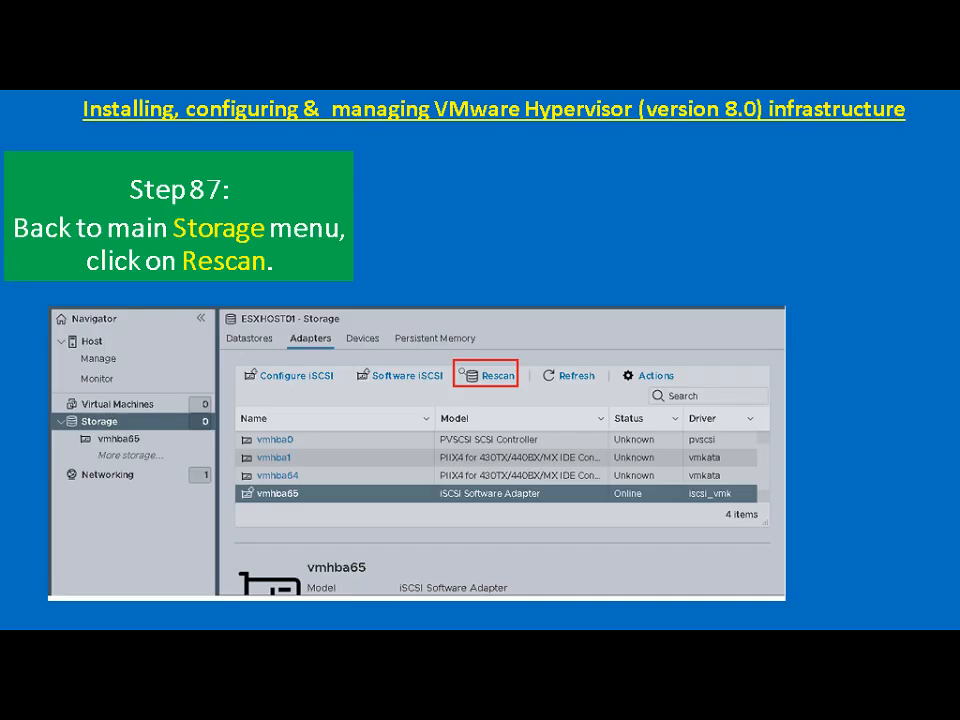
{"action": "left_click", "coordinate": [567, 266]}
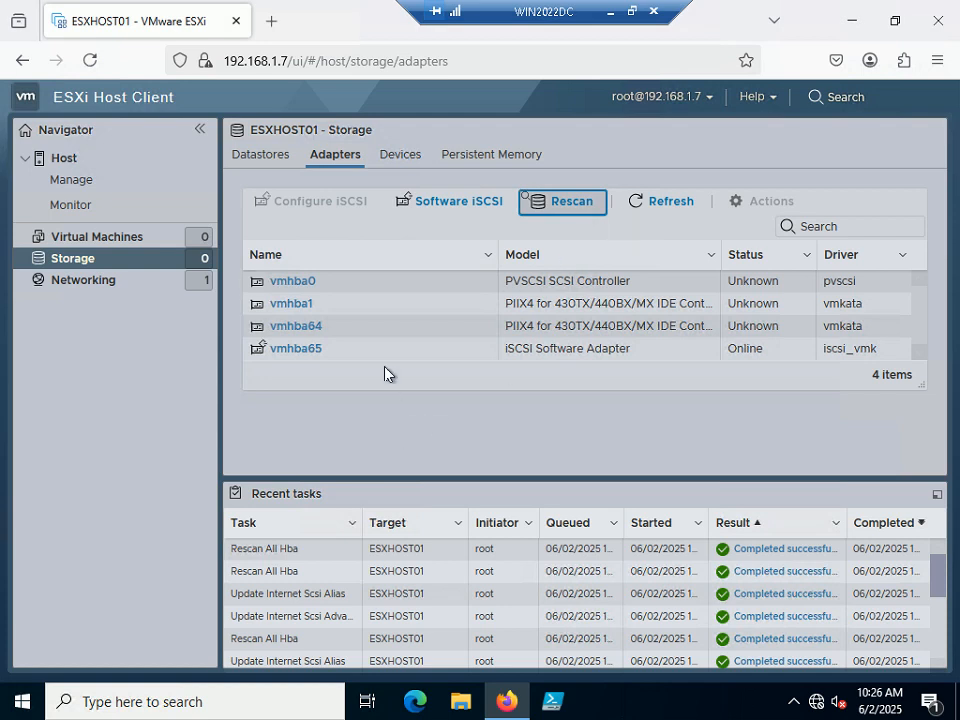
{"action": "left_click", "coordinate": [401, 160]}
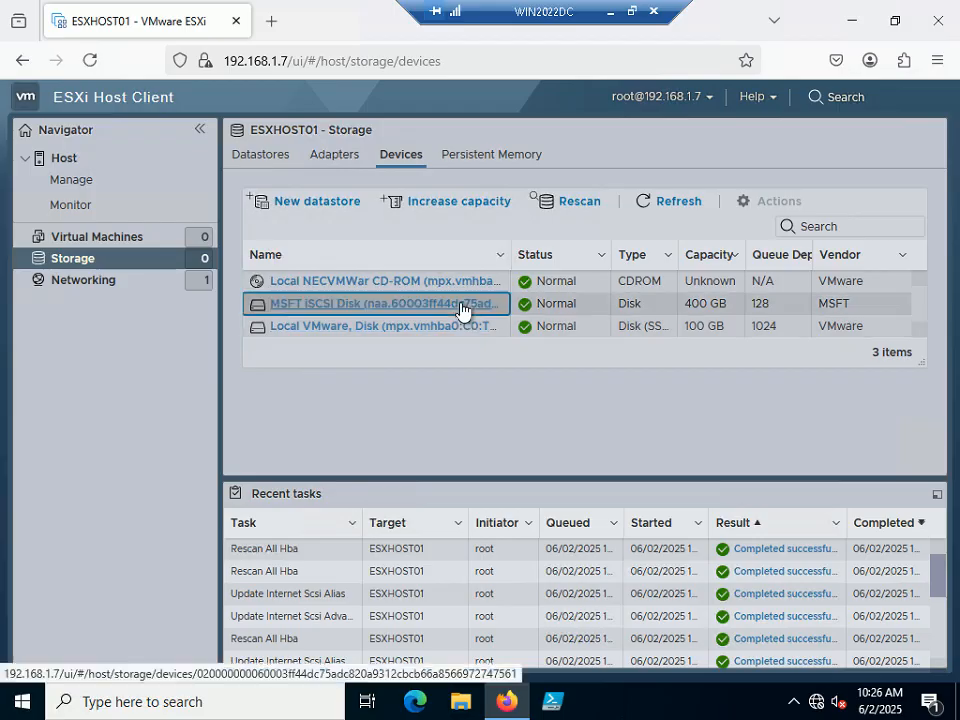
Check the 400 GB MSFT iSCSI Disk's details, then return to the devices list.
{"action": "left_click", "coordinate": [383, 303]}
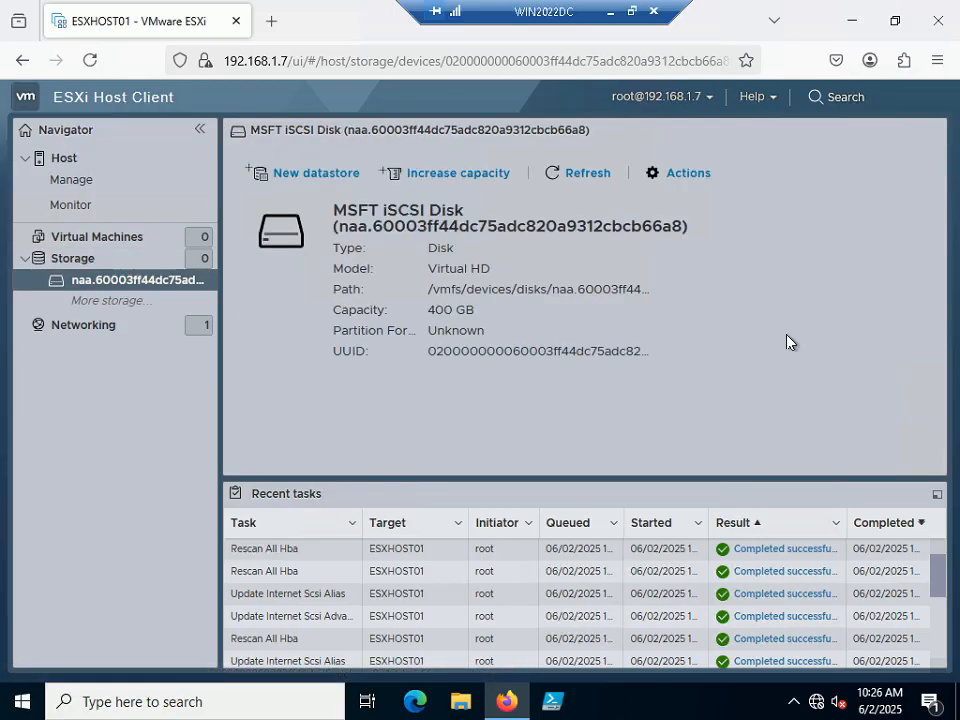
{"action": "left_click", "coordinate": [22, 60]}
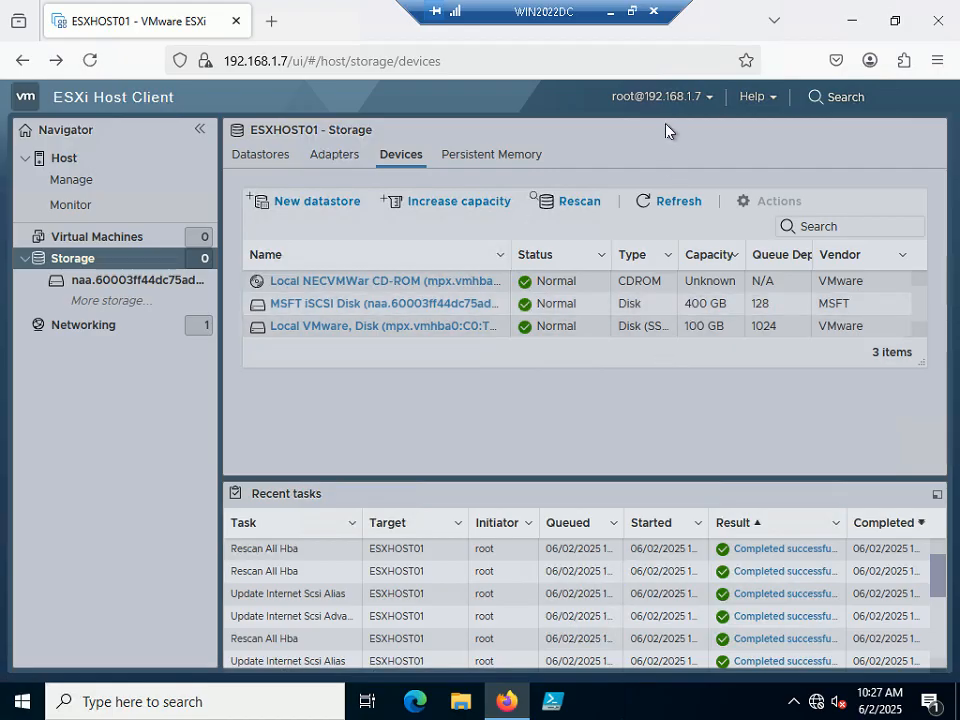
{"action": "left_click", "coordinate": [632, 11]}
{"action": "left_click", "coordinate": [566, 716]}
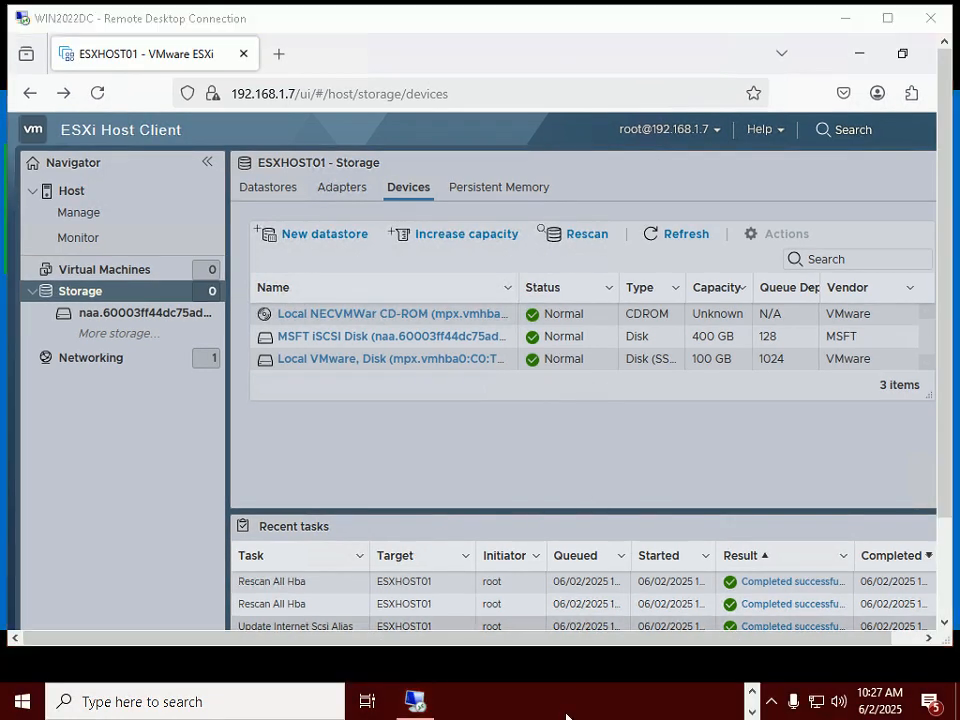
Advance the tutorial slide and start the New datastore wizard.
{"action": "key", "text": "alt+Tab"}
{"action": "key", "text": "alt+Tab"}
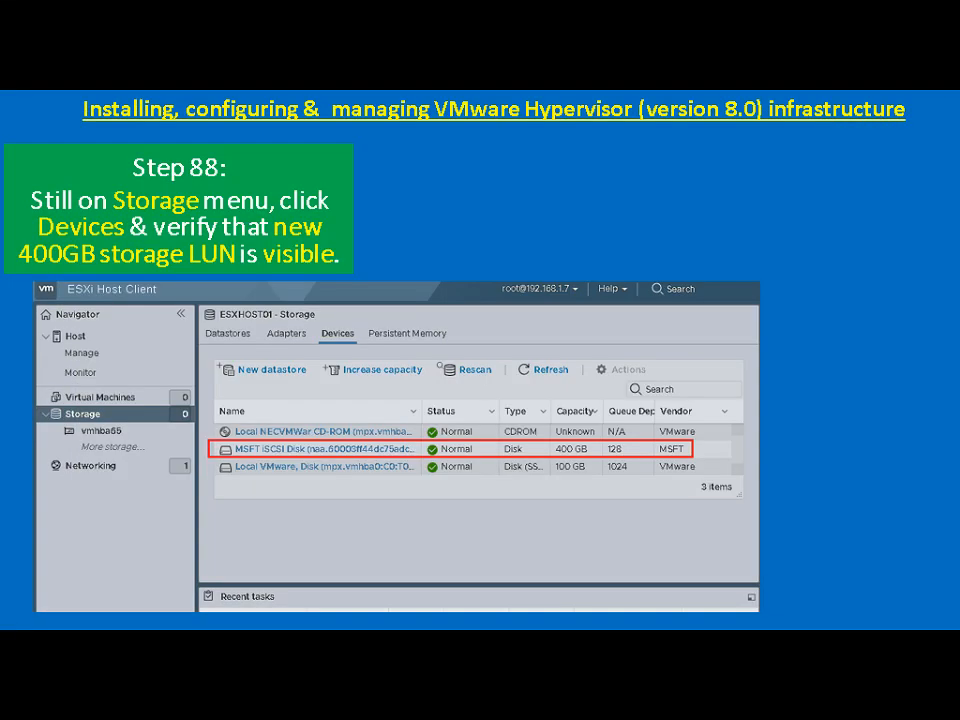
{"action": "key", "text": "Right"}
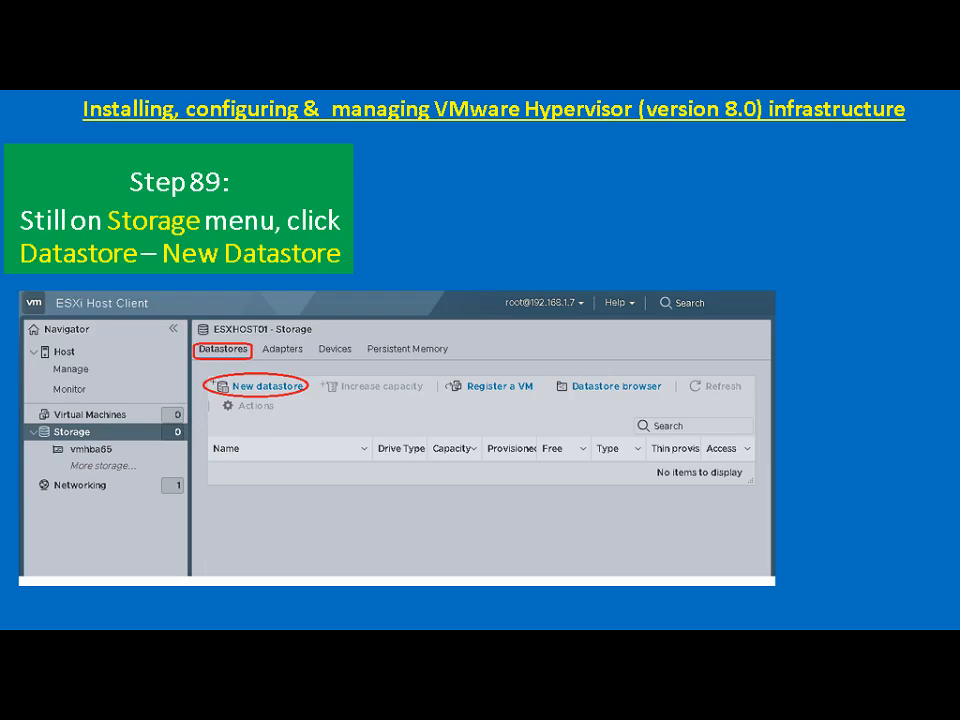
{"action": "key", "text": "alt+Tab"}
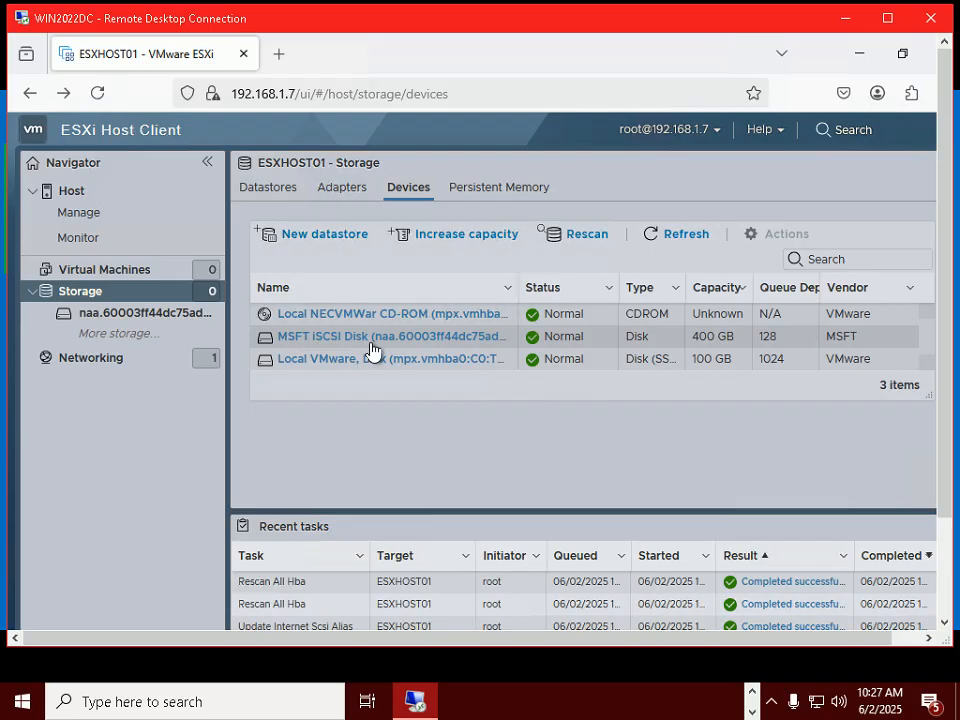
{"action": "left_click", "coordinate": [316, 237]}
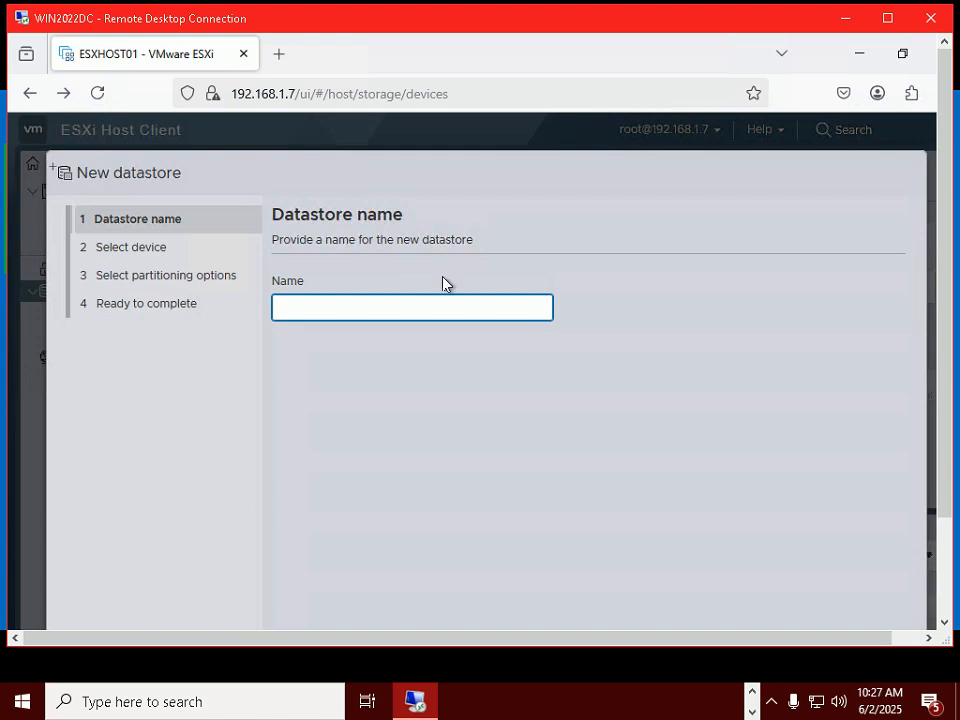
Name the new datastore VMFS_DS and proceed to device selection.
{"action": "left_click", "coordinate": [495, 711]}
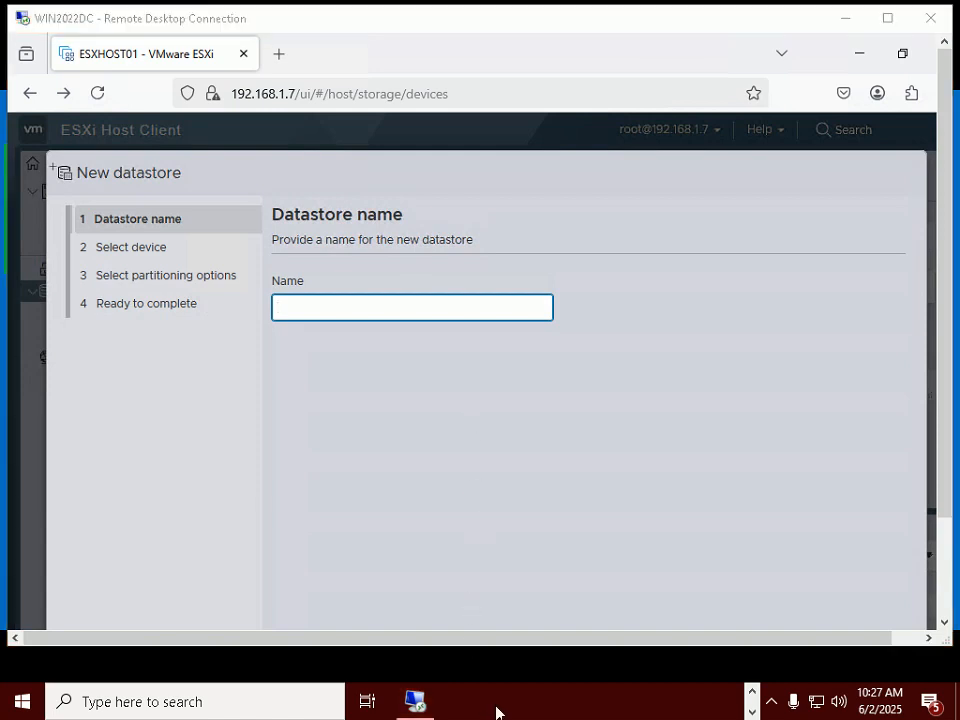
{"action": "key", "text": "alt+Tab"}
{"action": "key", "text": "alt+Tab"}
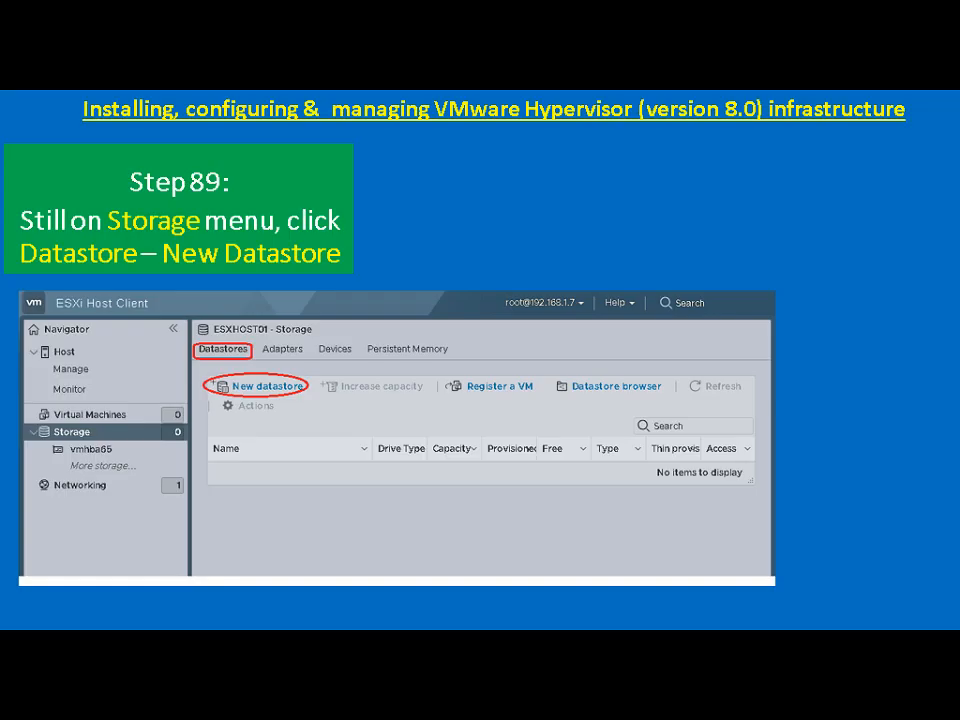
{"action": "key", "text": "Right"}
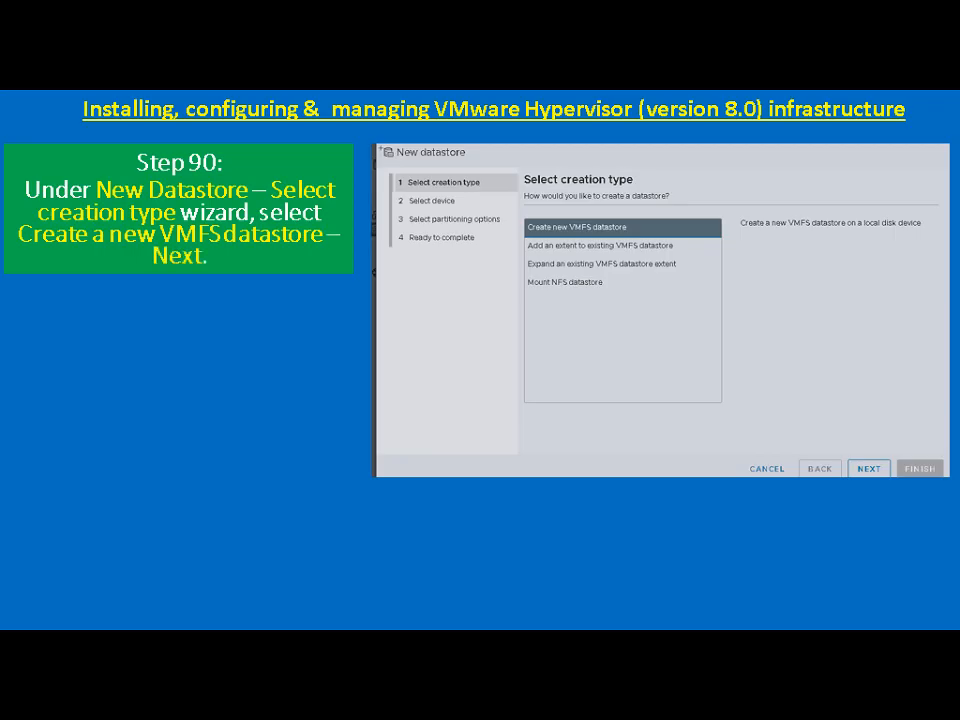
{"action": "key", "text": "alt+Tab"}
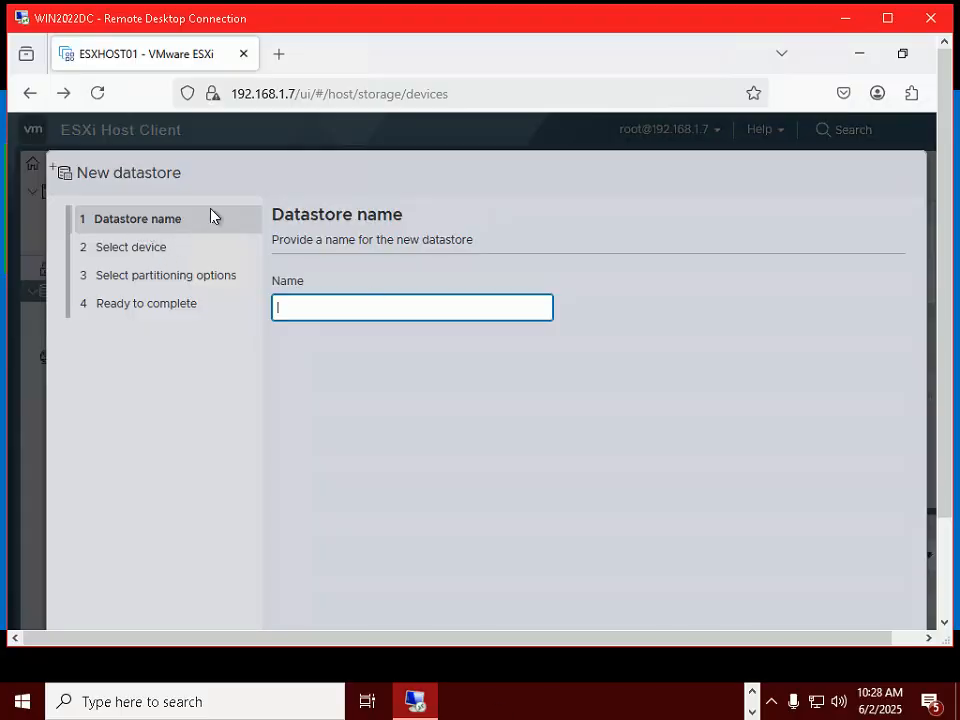
{"action": "double_click", "coordinate": [571, 30]}
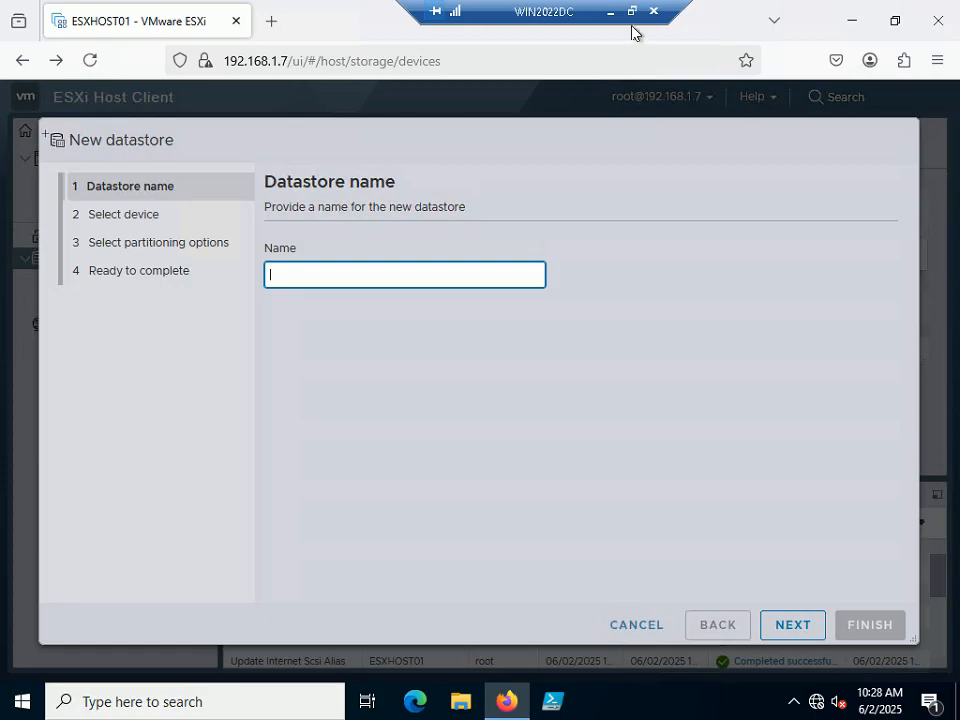
{"action": "type", "text": "V"}
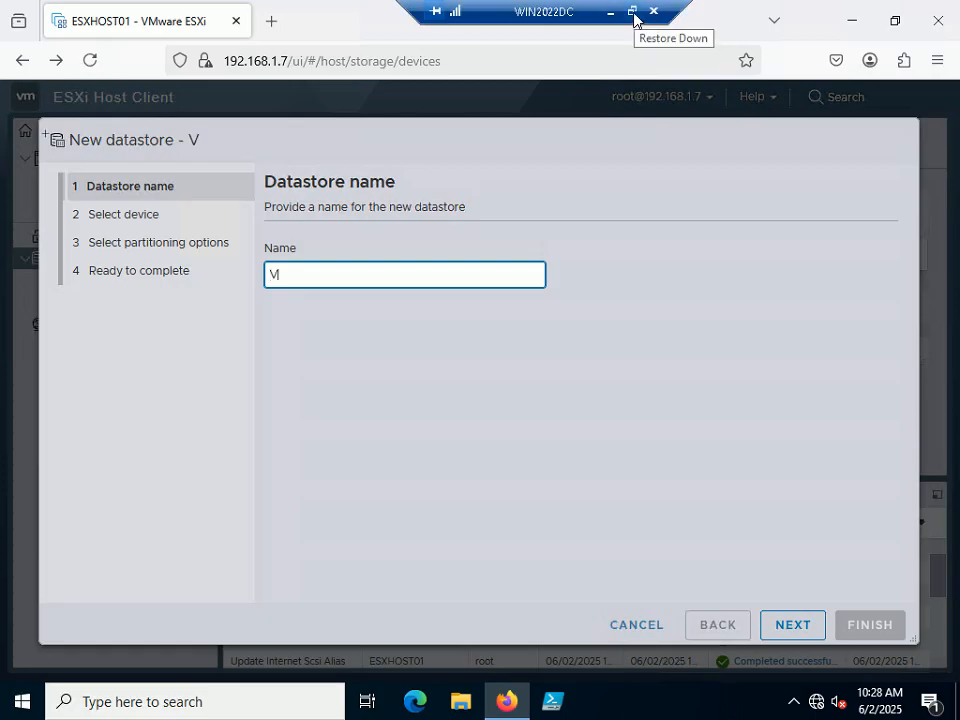
{"action": "type", "text": "MFS_DS"}
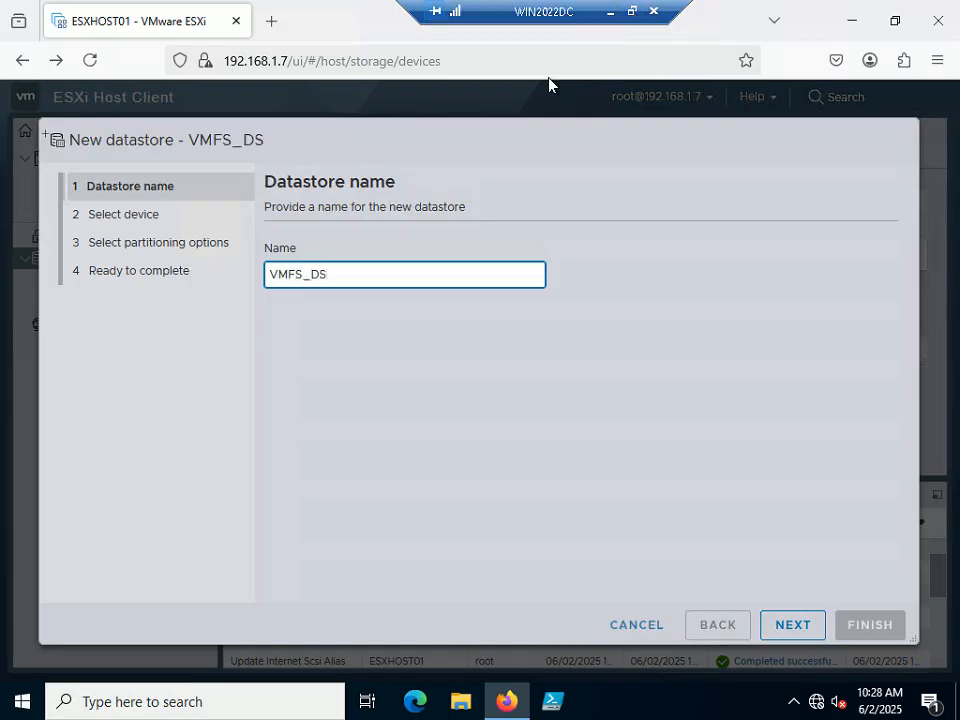
{"action": "left_click", "coordinate": [796, 623]}
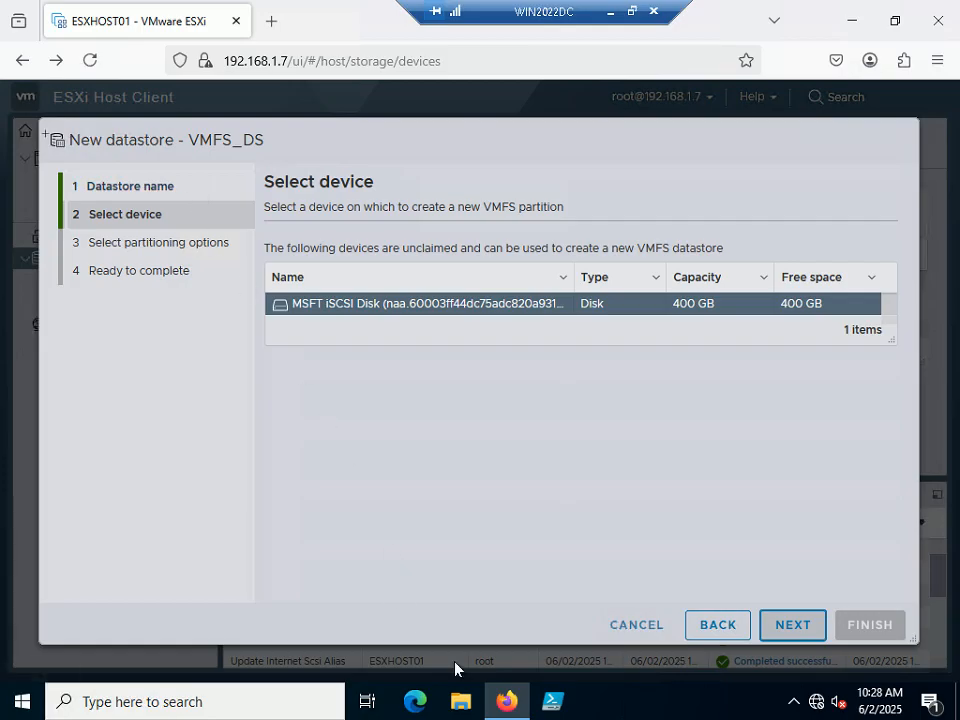
Select the 400 GB MSFT iSCSI Disk for VMFS_DS and continue to partitioning options.
{"action": "left_click", "coordinate": [631, 14]}
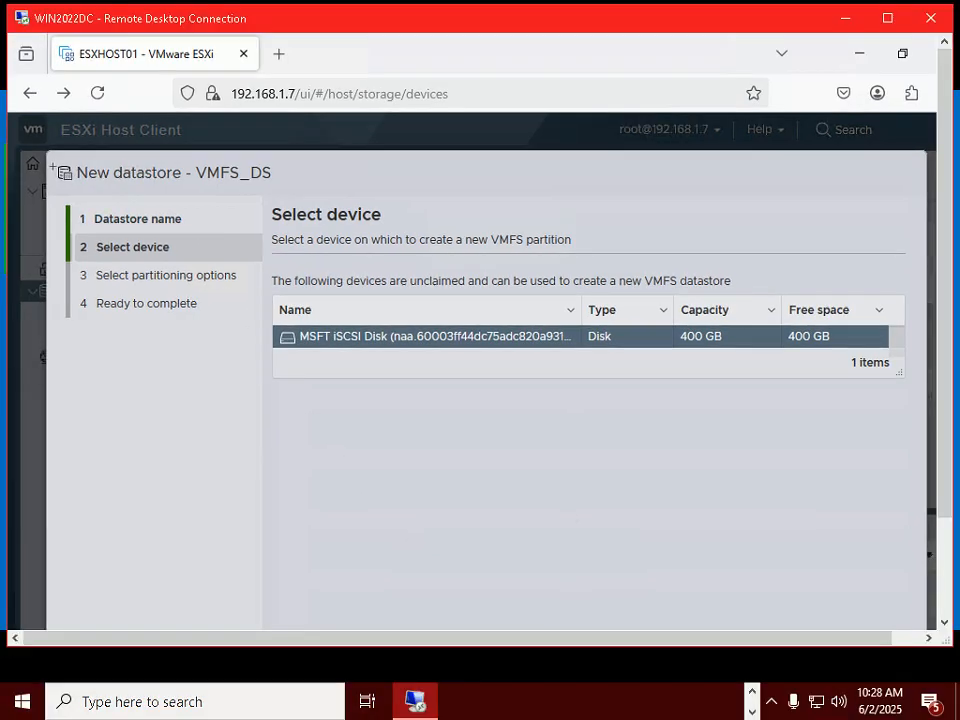
{"action": "left_click", "coordinate": [643, 716]}
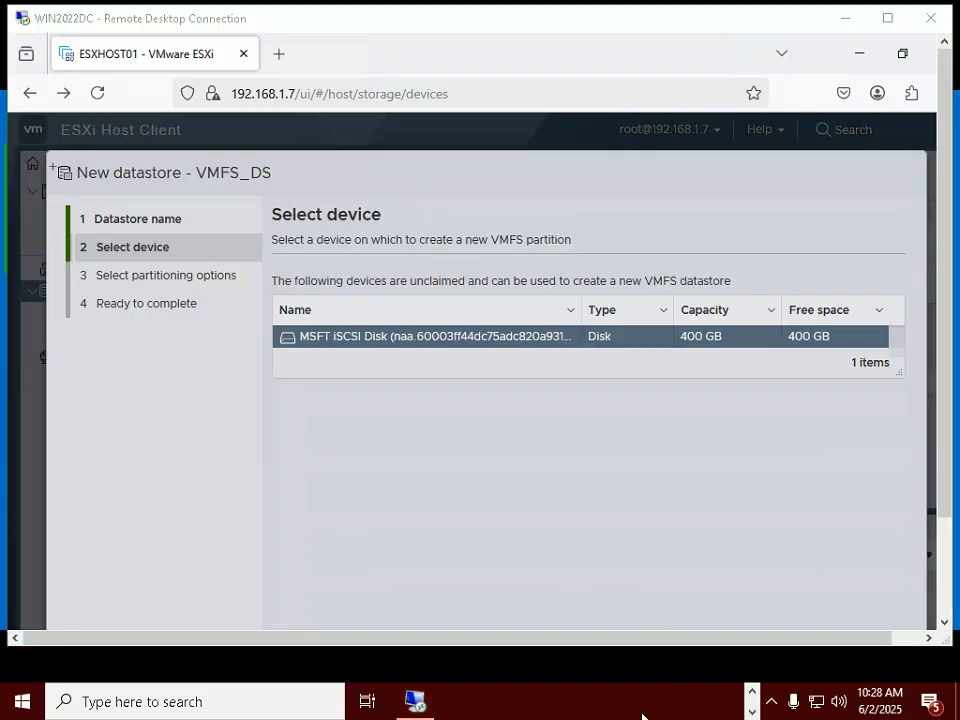
{"action": "key", "text": "alt+Tab"}
{"action": "key", "text": "alt+Tab"}
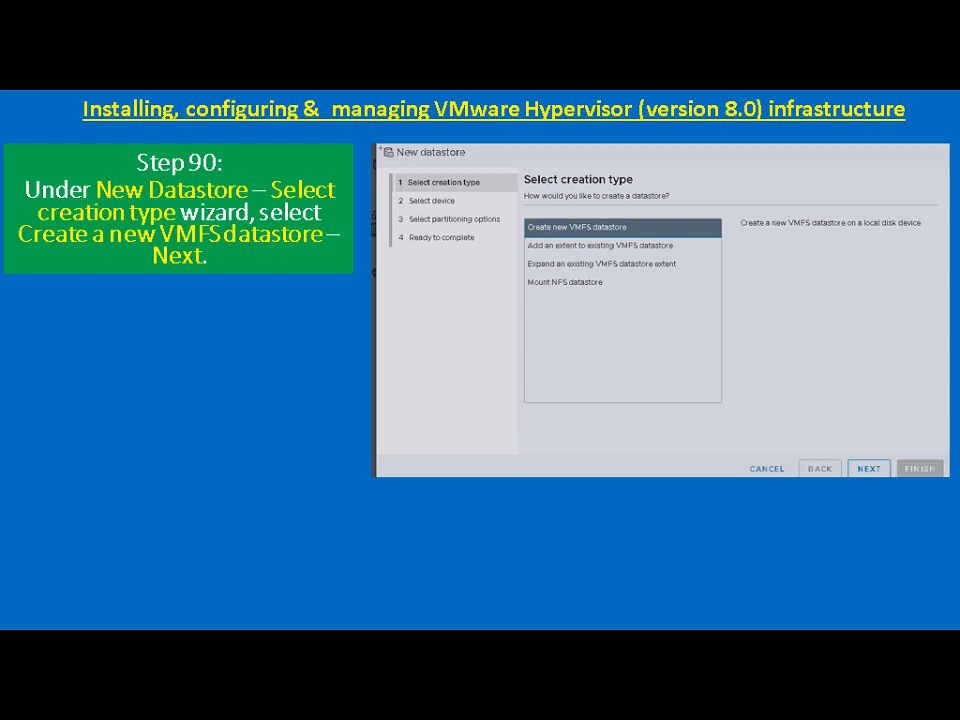
{"action": "key", "text": "Right"}
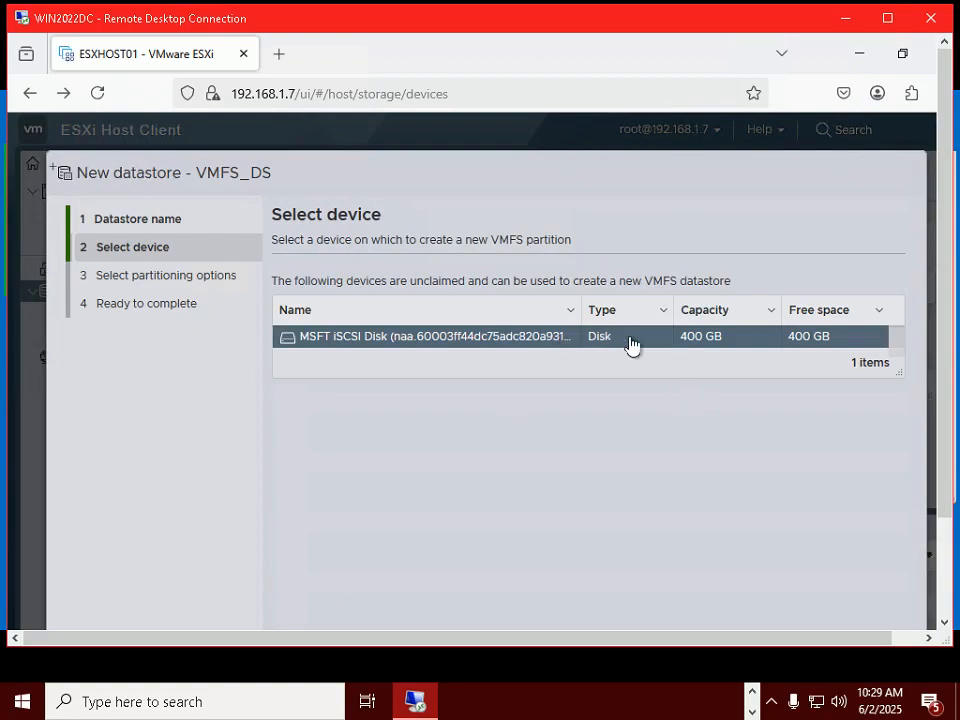
{"action": "double_click", "coordinate": [645, 28]}
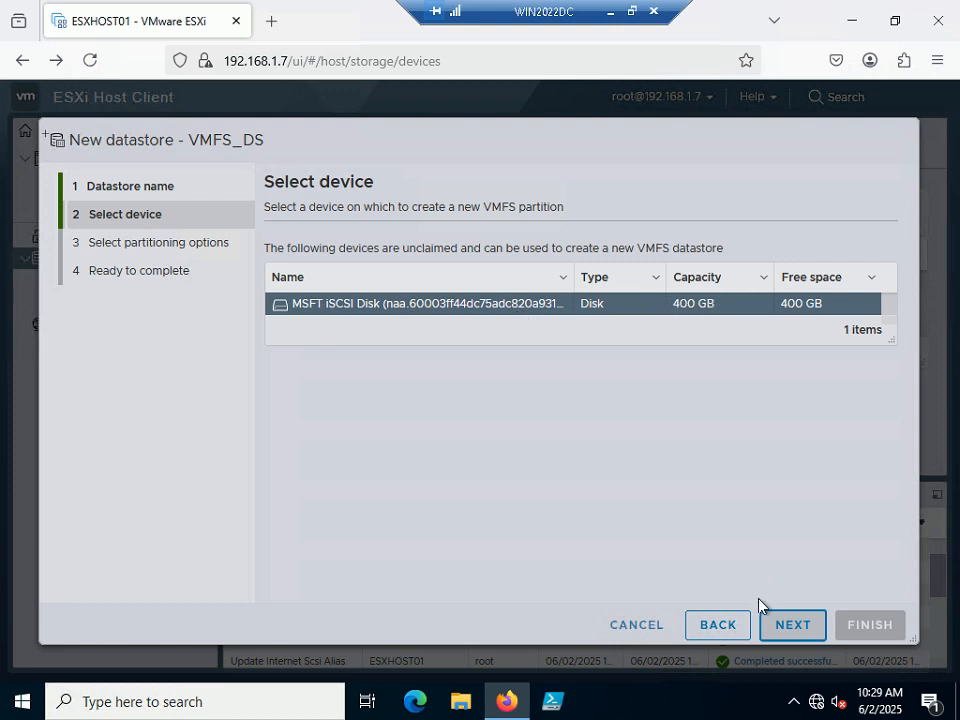
{"action": "left_click", "coordinate": [801, 627]}
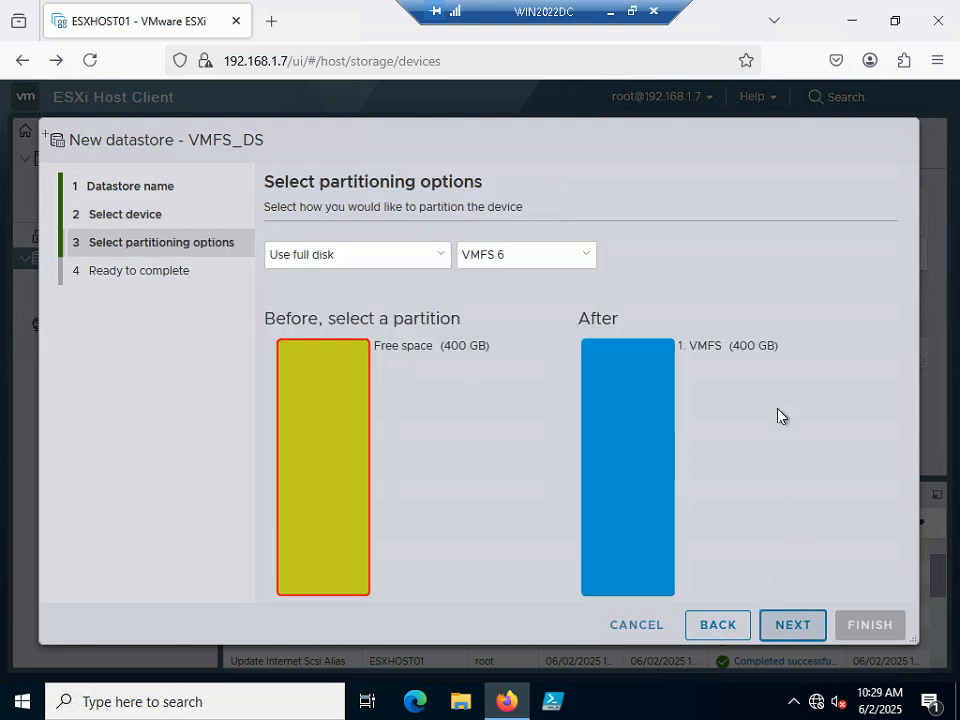
Check the tutorial slide show, then return the remote desktop to full screen.
{"action": "left_click", "coordinate": [632, 12]}
{"action": "left_click", "coordinate": [519, 709]}
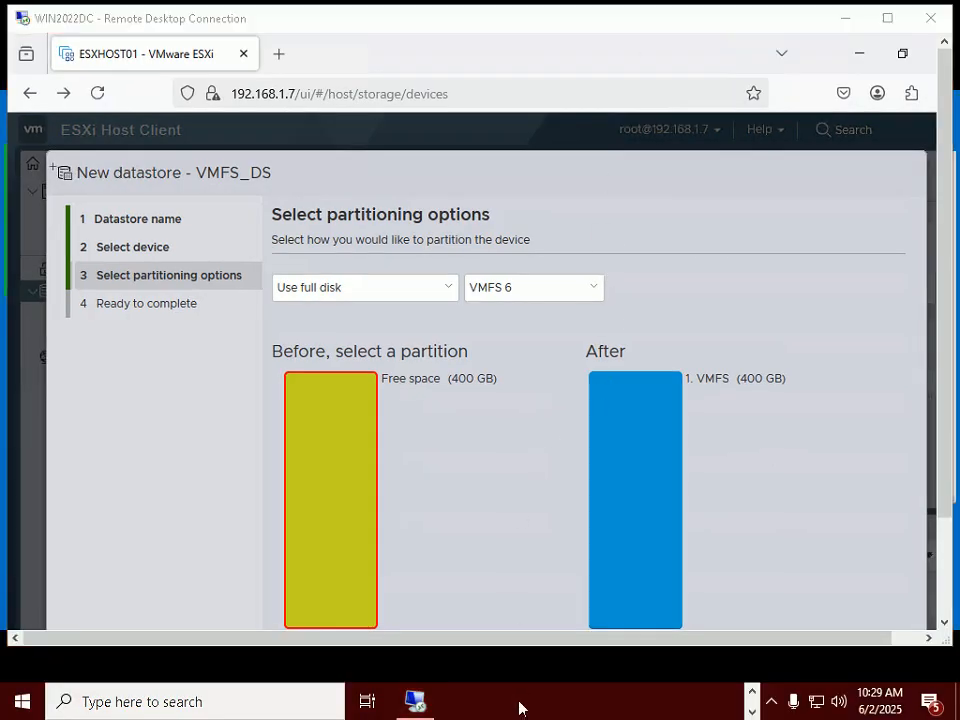
{"action": "key", "text": "alt+Tab"}
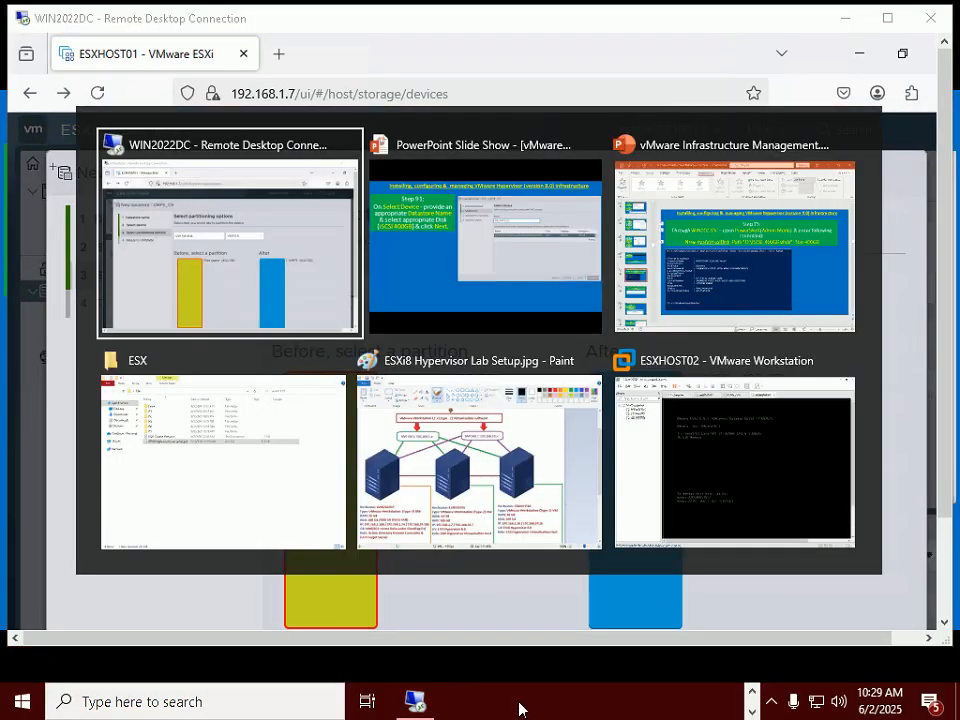
{"action": "key", "text": "alt+Tab"}
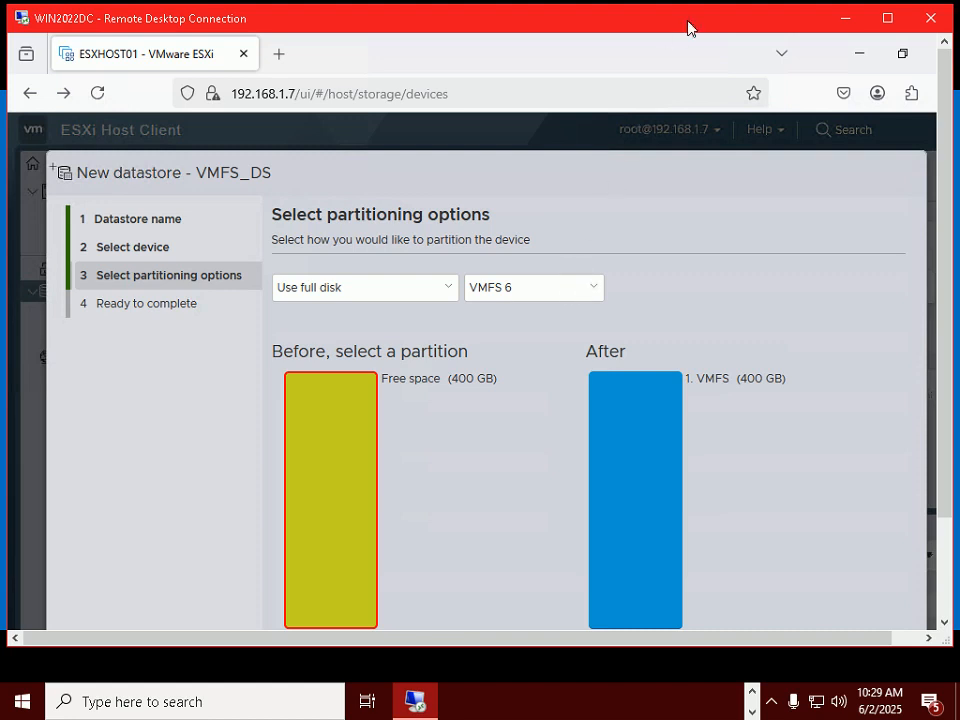
{"action": "double_click", "coordinate": [689, 20]}
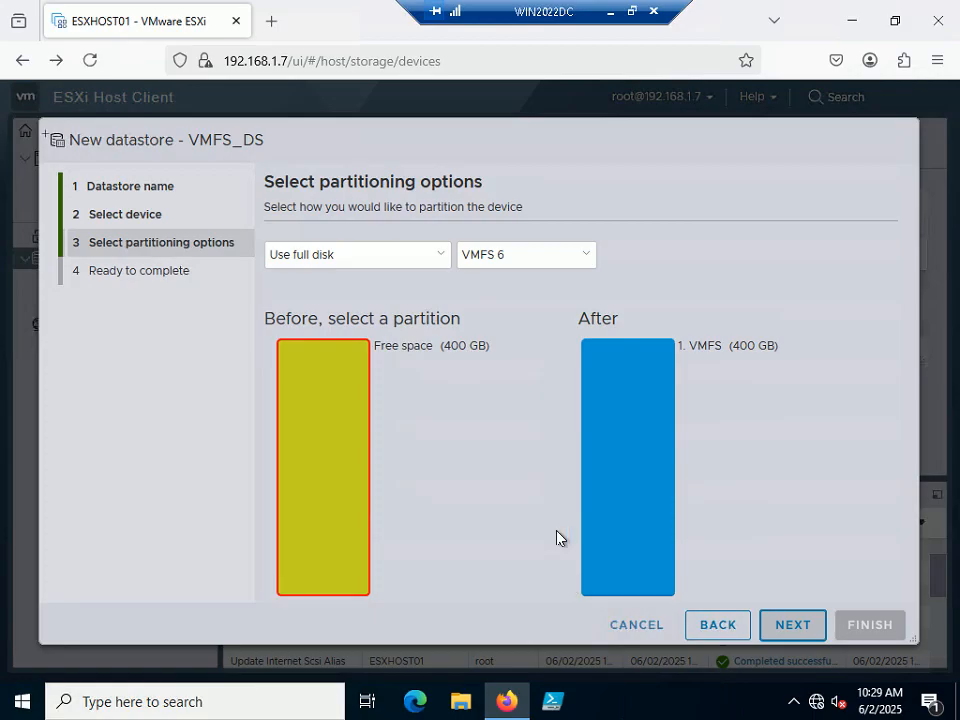
Keep Use full disk with VMFS 6 and continue to the Ready to complete summary.
{"action": "left_click", "coordinate": [345, 258]}
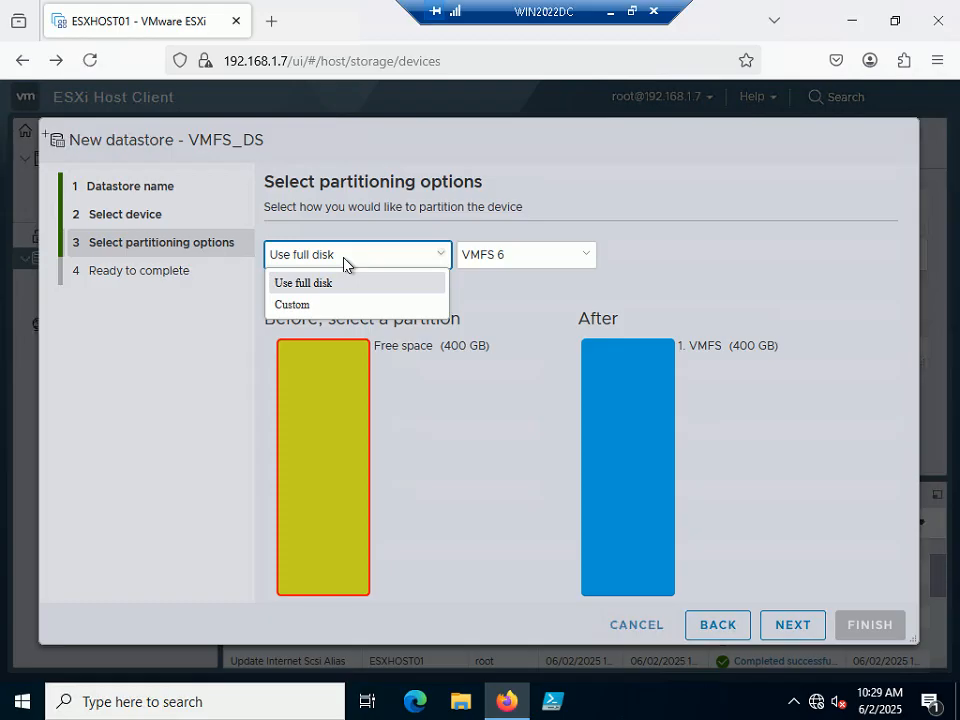
{"action": "left_click", "coordinate": [345, 264]}
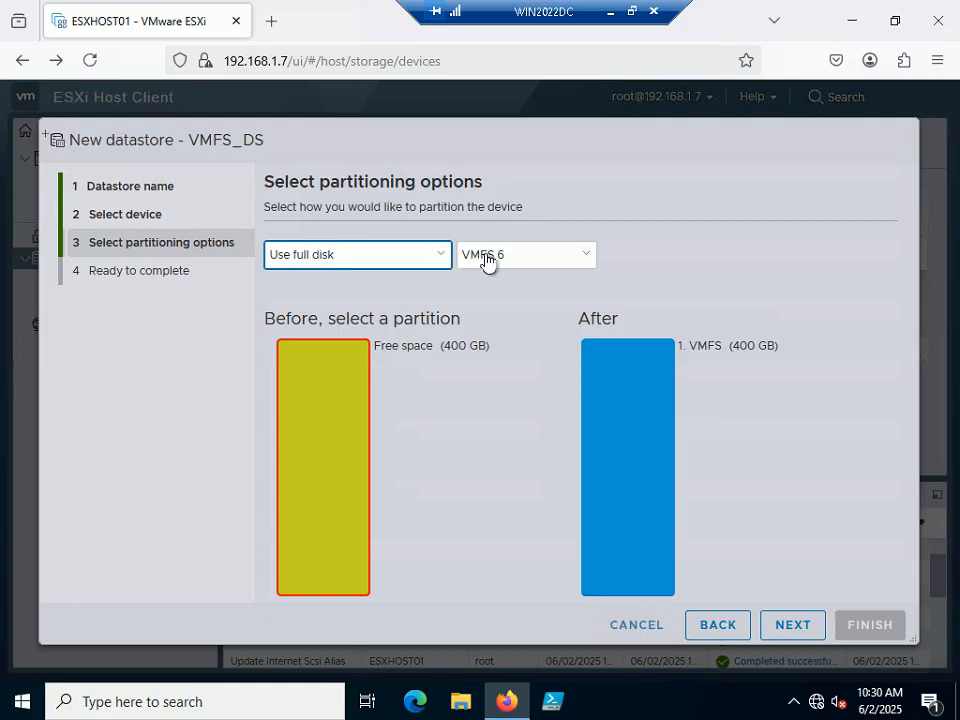
{"action": "left_click", "coordinate": [790, 626]}
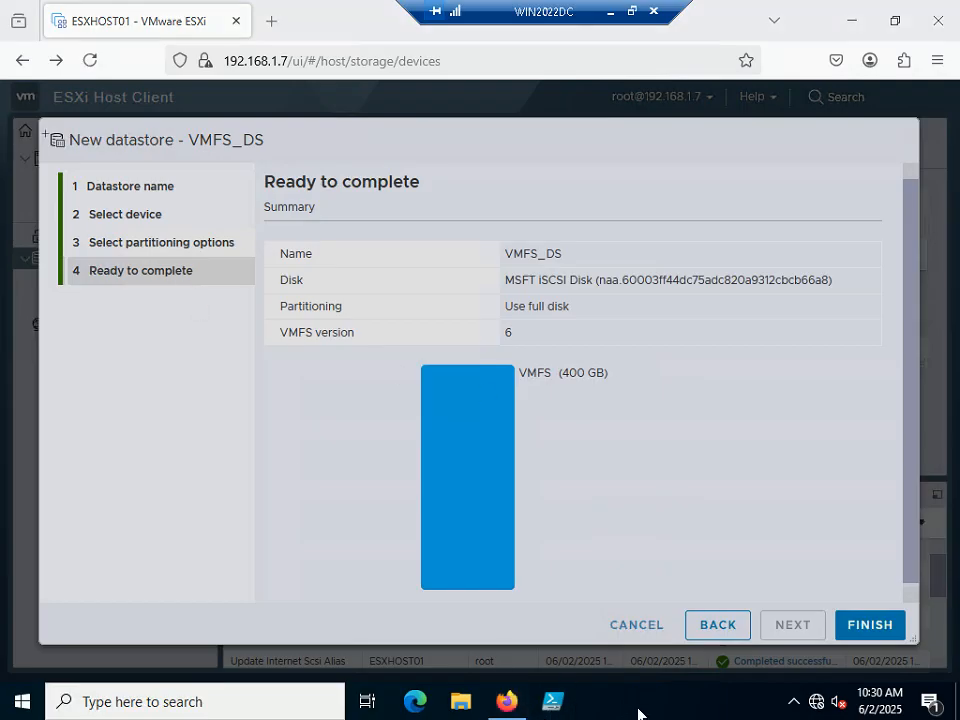
Advance the PowerPoint tutorial slide show to the Step 93 slide.
{"action": "key", "text": "alt+Tab"}
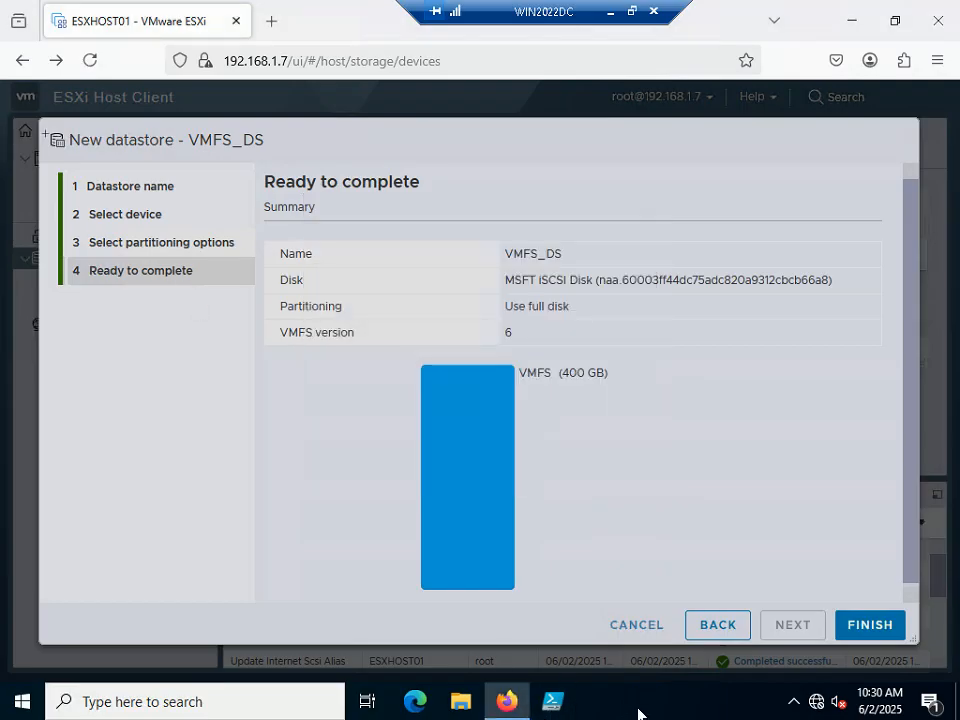
{"action": "left_click", "coordinate": [631, 12]}
{"action": "left_click", "coordinate": [633, 716]}
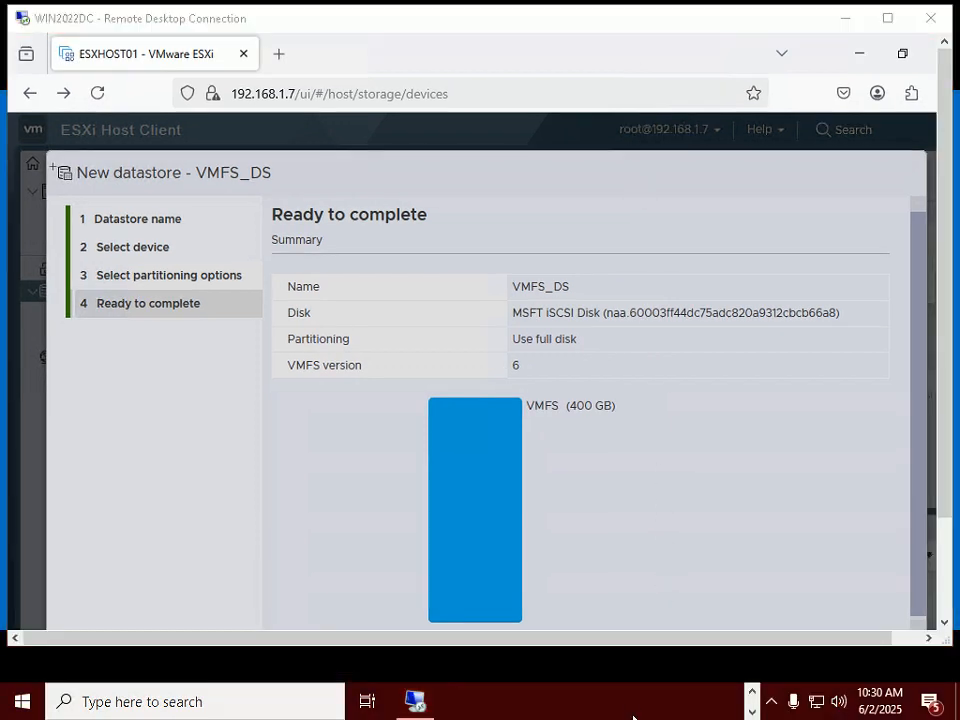
{"action": "key", "text": "alt+Tab"}
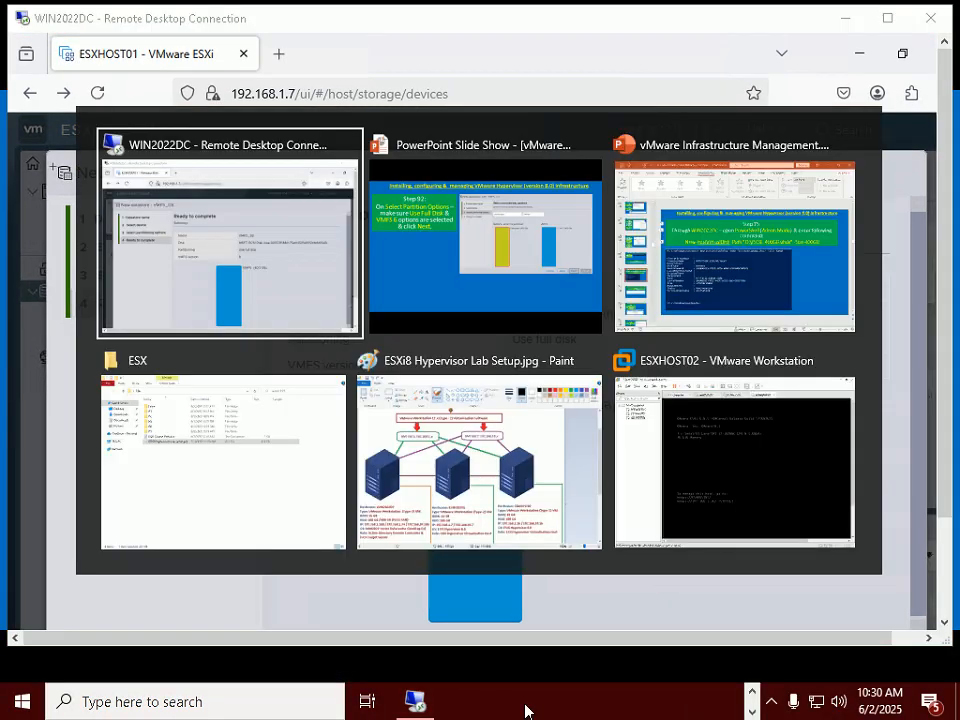
{"action": "key", "text": "alt+Tab"}
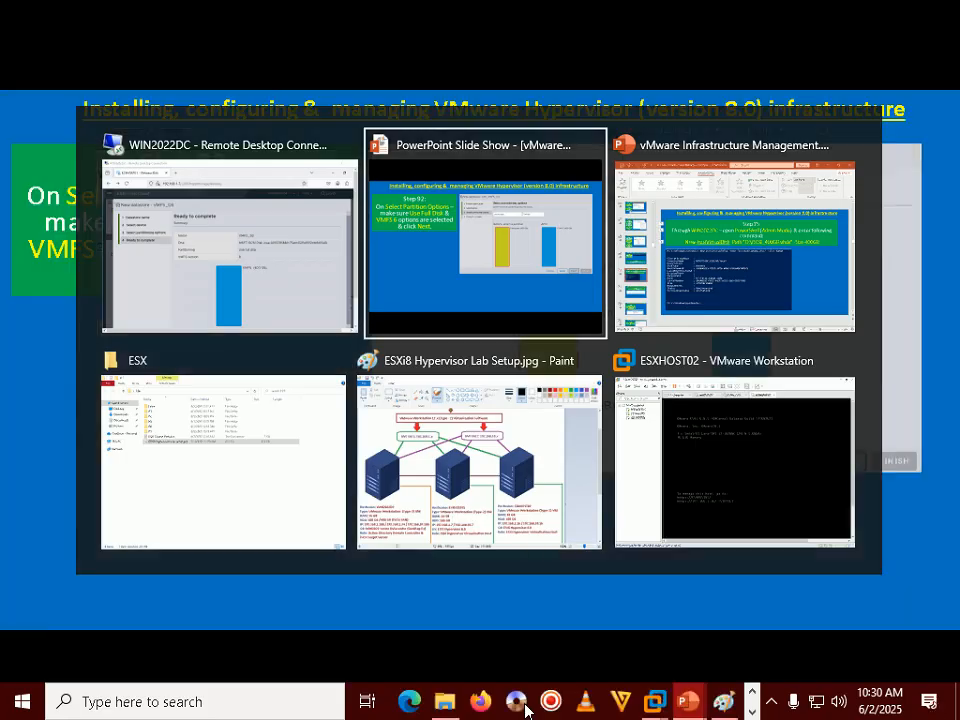
{"action": "key", "text": "Right"}
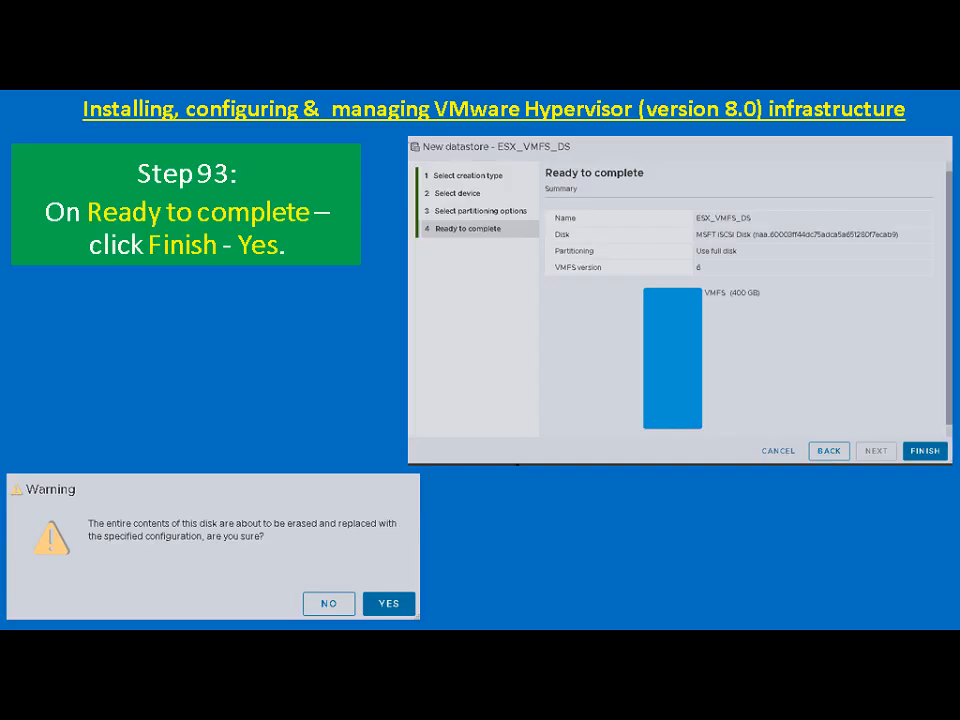
Back in full-screen remote desktop, finish the wizard and accept erasing the disk to create VMFS_DS.
{"action": "key", "text": "alt+Tab"}
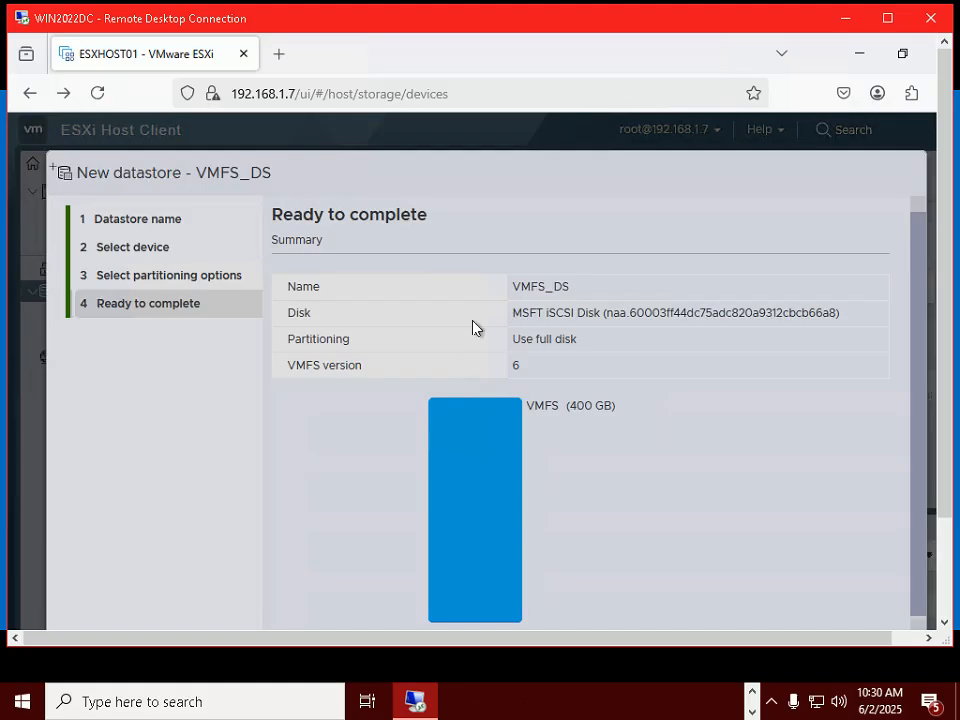
{"action": "double_click", "coordinate": [556, 21]}
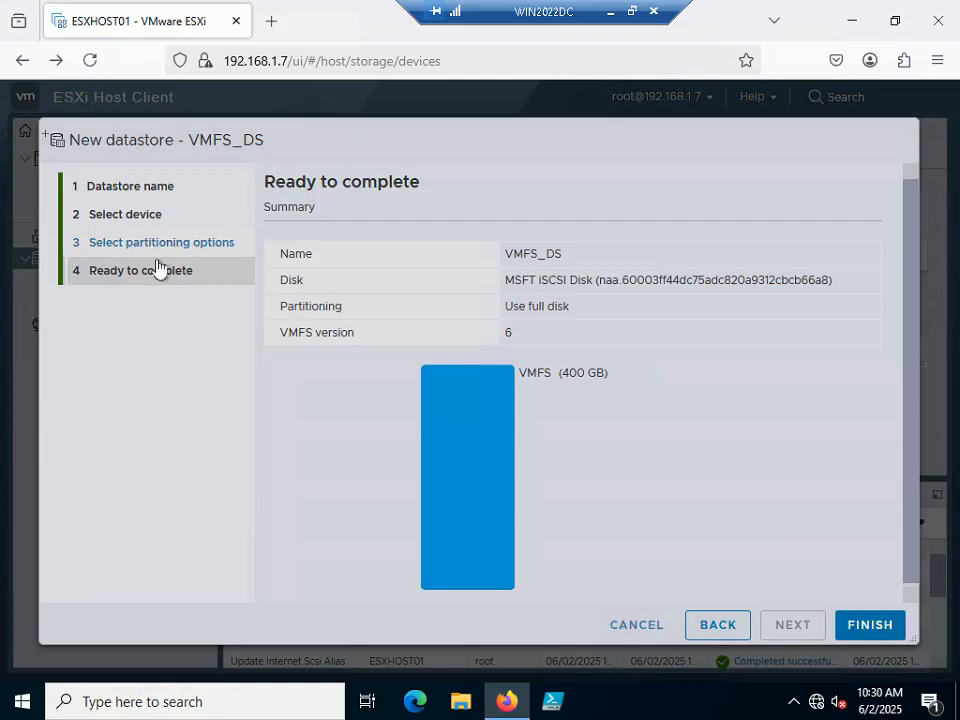
{"action": "left_click", "coordinate": [872, 624]}
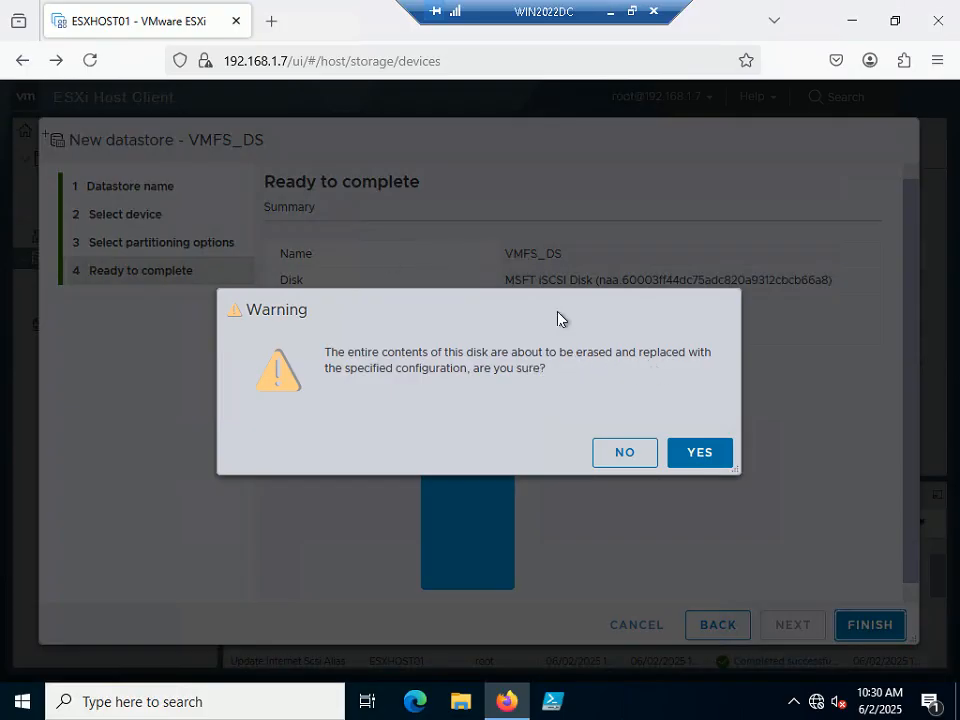
{"action": "left_click", "coordinate": [705, 462]}
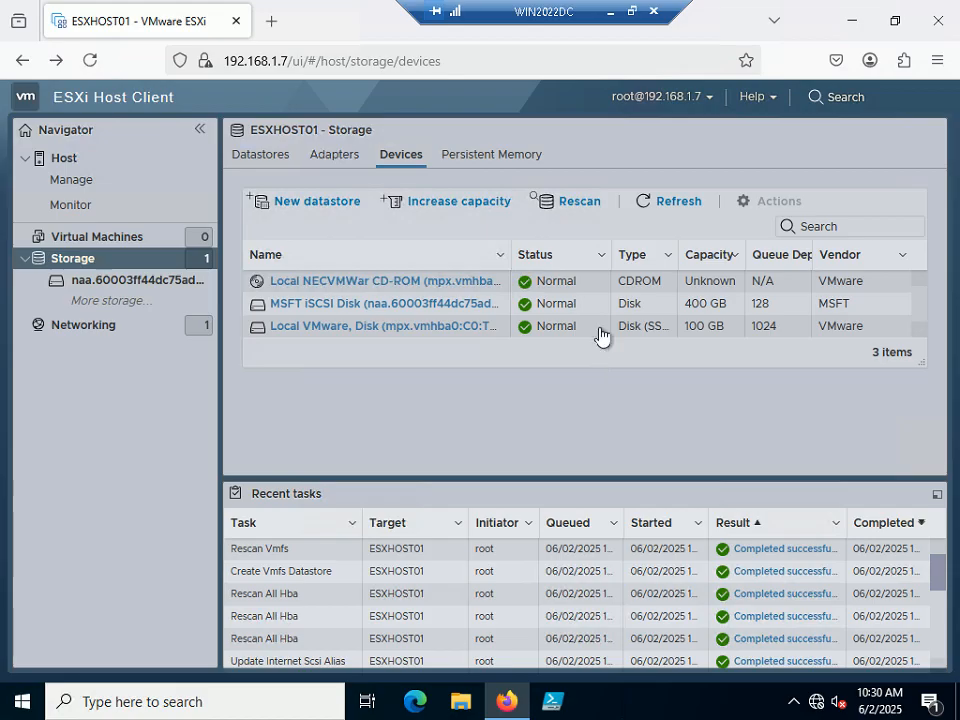
Show the Step 94 slide on verifying the datastore, then return to the remote session.
{"action": "left_click", "coordinate": [631, 12]}
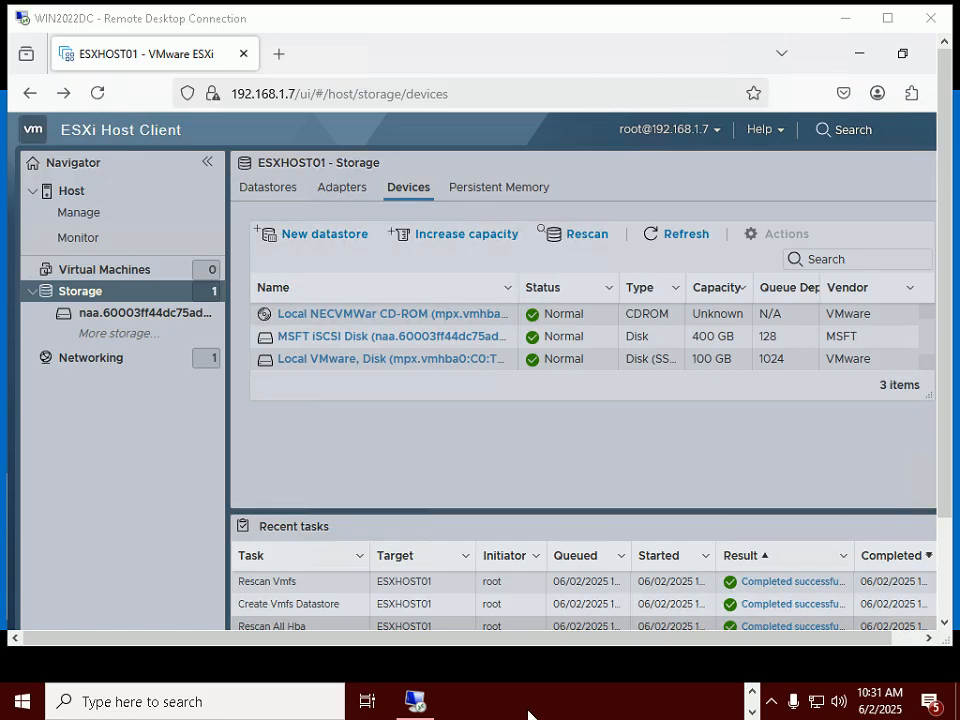
{"action": "key", "text": "alt+Tab"}
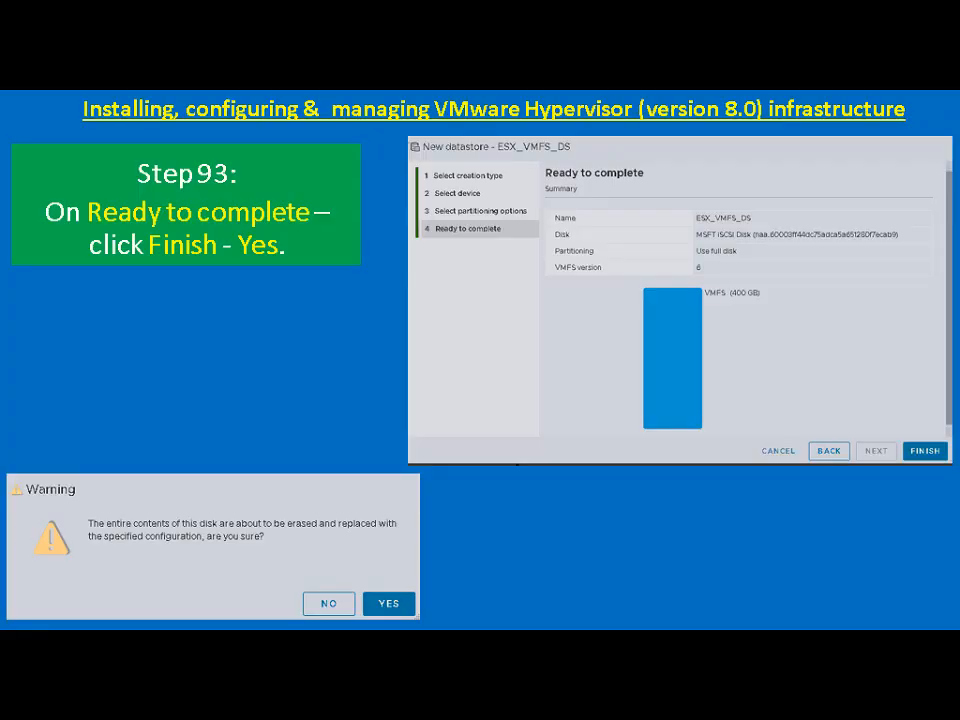
{"action": "key", "text": "Right"}
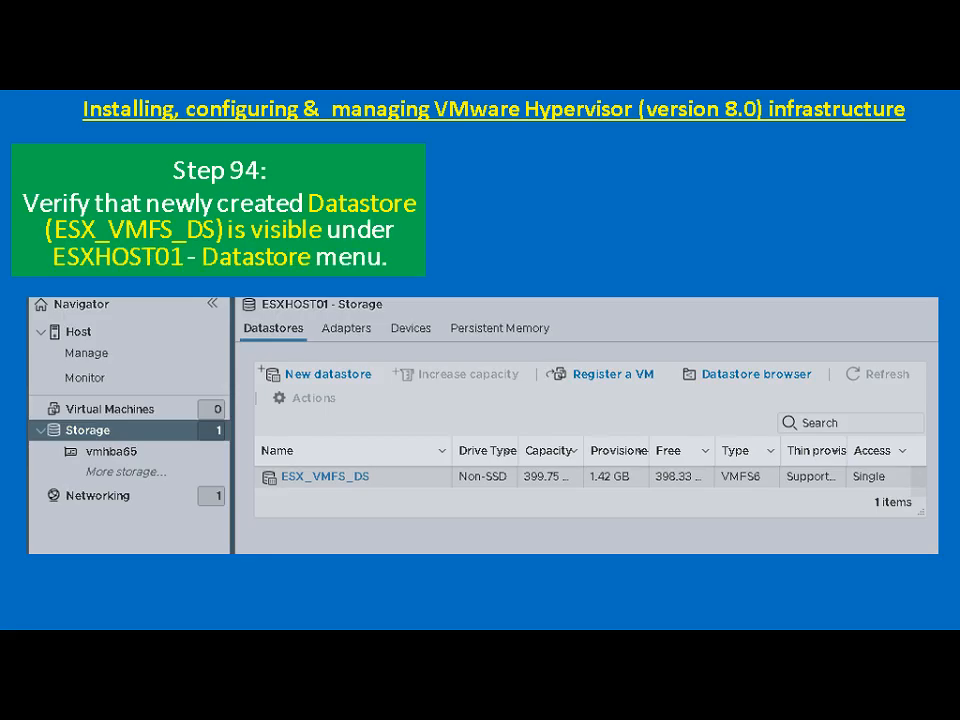
{"action": "key", "text": "alt+Tab"}
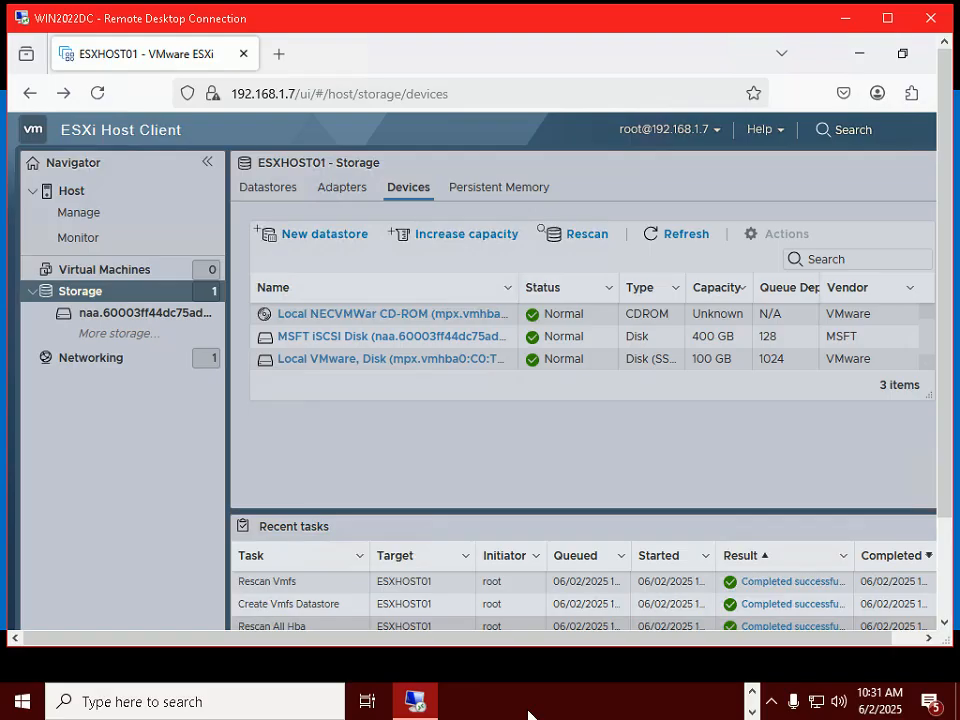
Check that ESXHOST01's datastores list VMFS_DS as VMFS6 with 399.75 GB, then advance to Step 95.
{"action": "left_click", "coordinate": [88, 293]}
{"action": "left_click", "coordinate": [274, 195]}
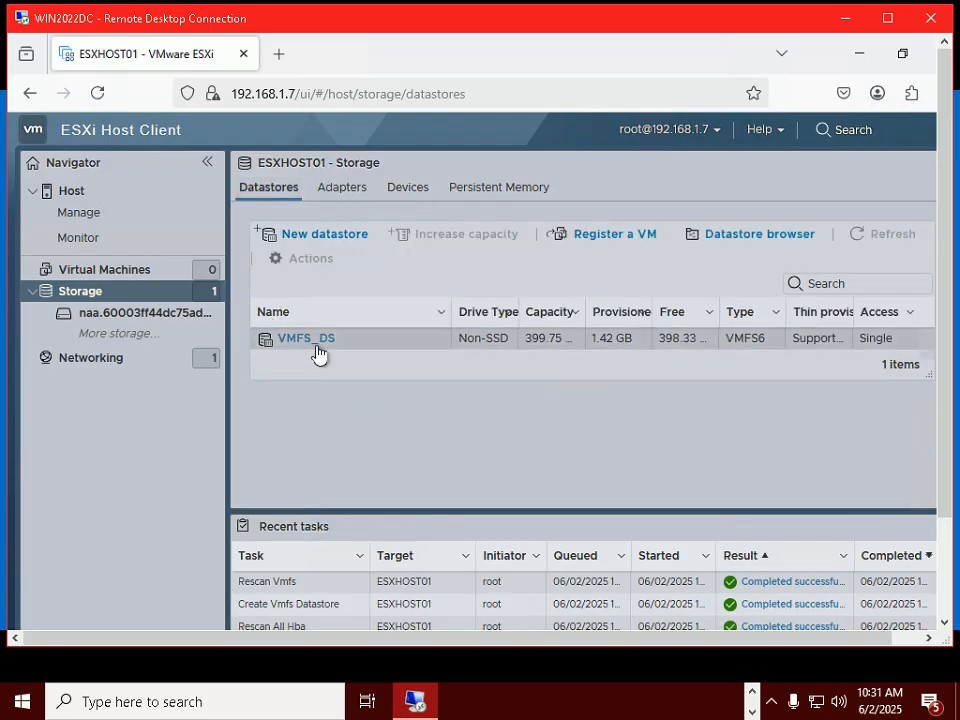
{"action": "left_click", "coordinate": [352, 342]}
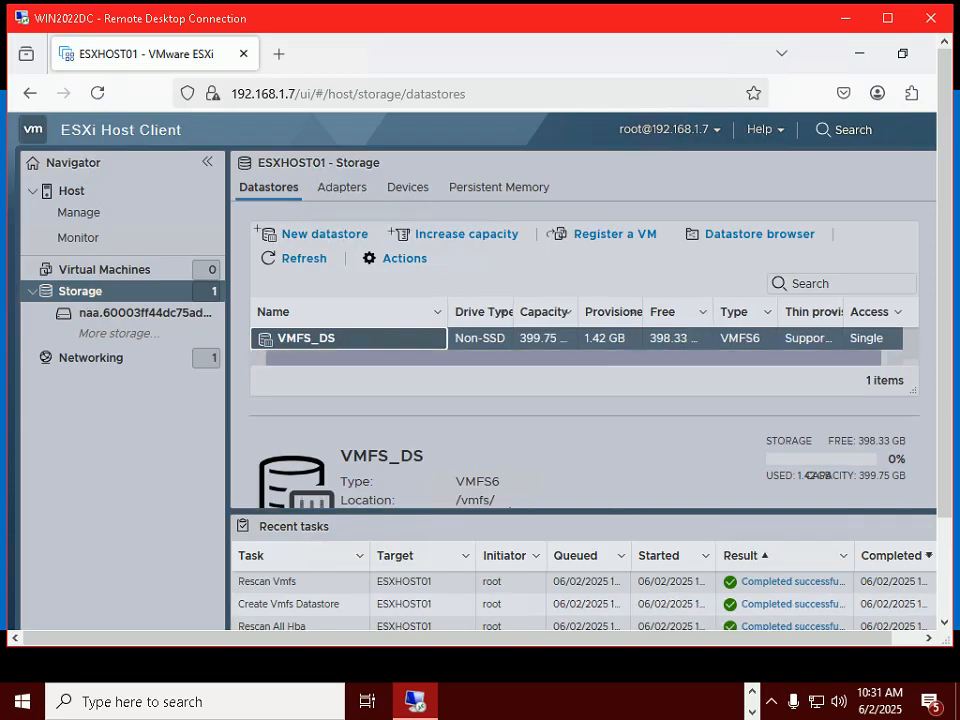
{"action": "mouse_move", "coordinate": [485, 311]}
{"action": "left_mouse_down"}
{"action": "mouse_move", "coordinate": [546, 318]}
{"action": "mouse_move", "coordinate": [470, 316]}
{"action": "left_mouse_up"}
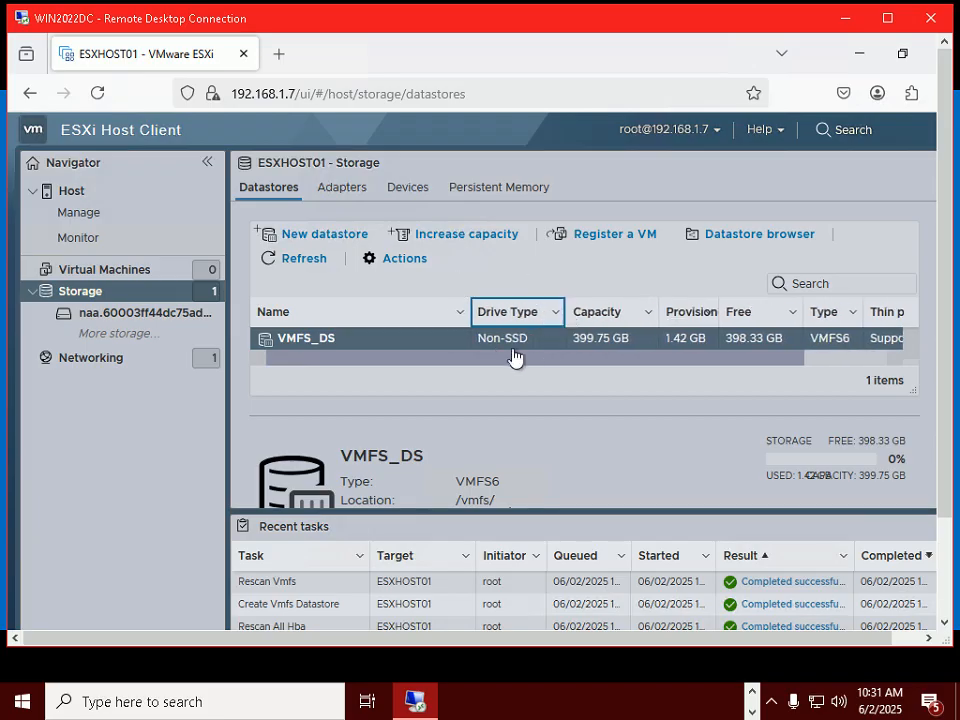
{"action": "left_click_drag", "start_coordinate": [538, 365], "coordinate": [331, 358]}
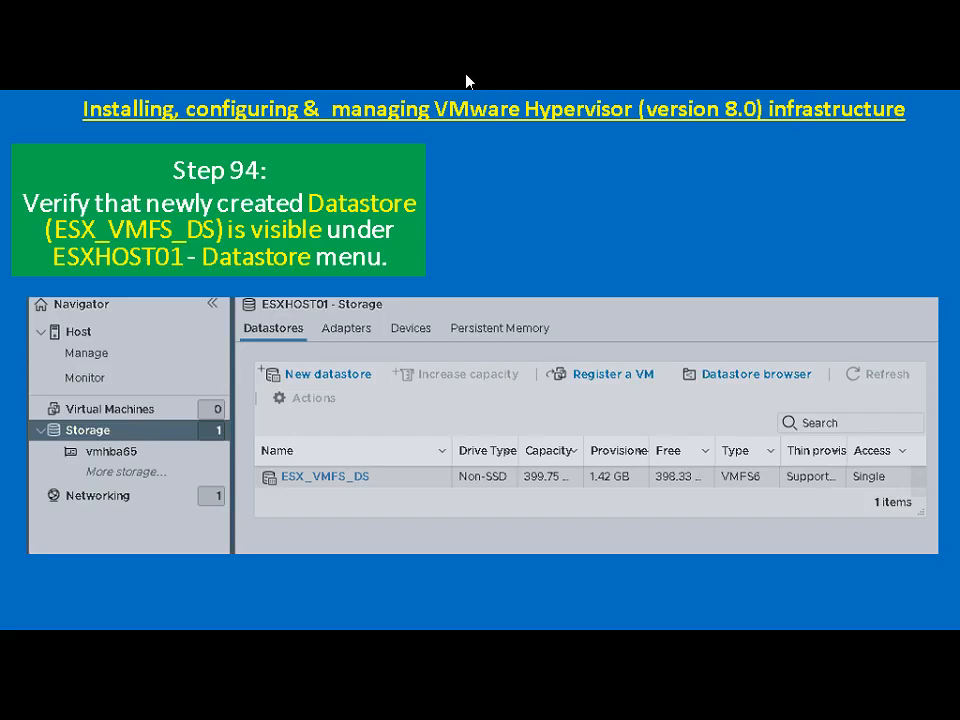
{"action": "left_click", "coordinate": [547, 207]}
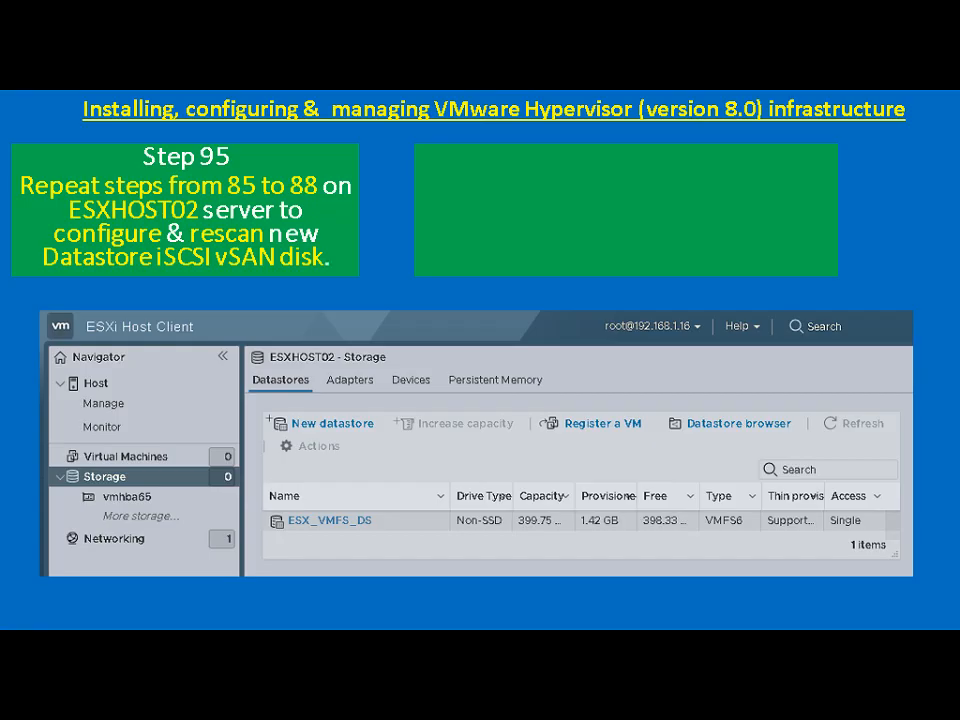
Return to the remote server and open the ESXHOST02 login page in a new Firefox tab.
{"action": "key", "text": "alt+Tab"}
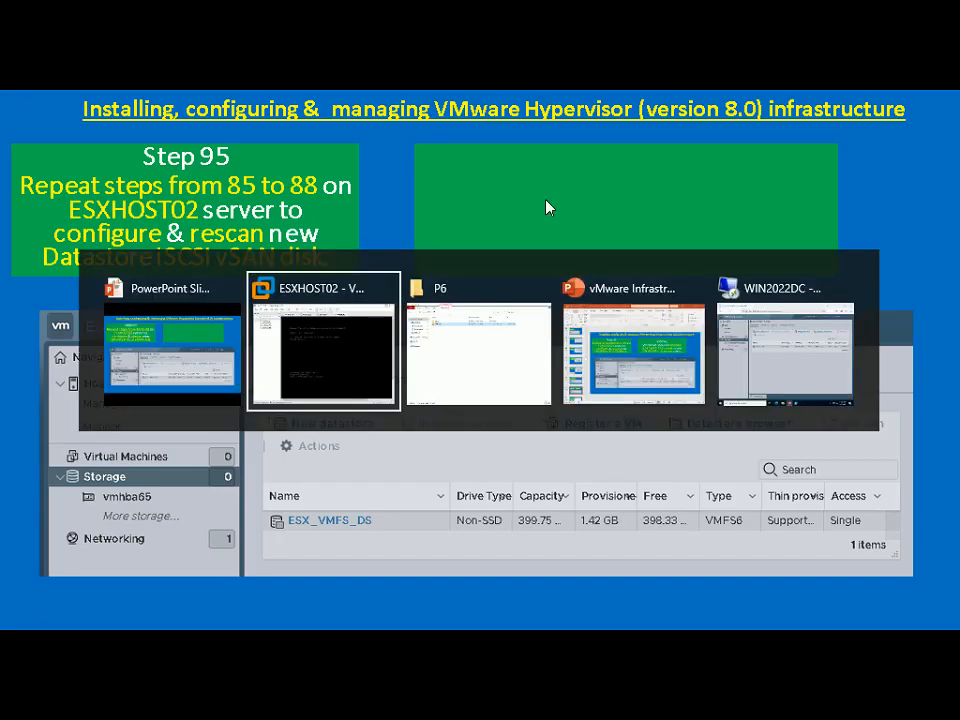
{"action": "key", "text": "super+d"}
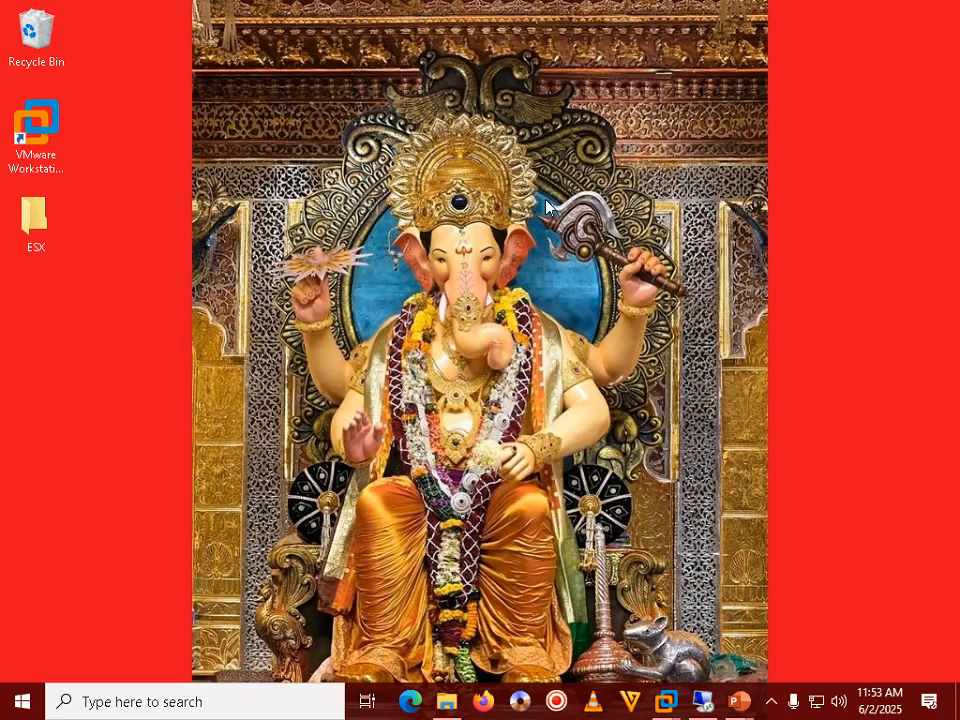
{"action": "left_click", "coordinate": [772, 704]}
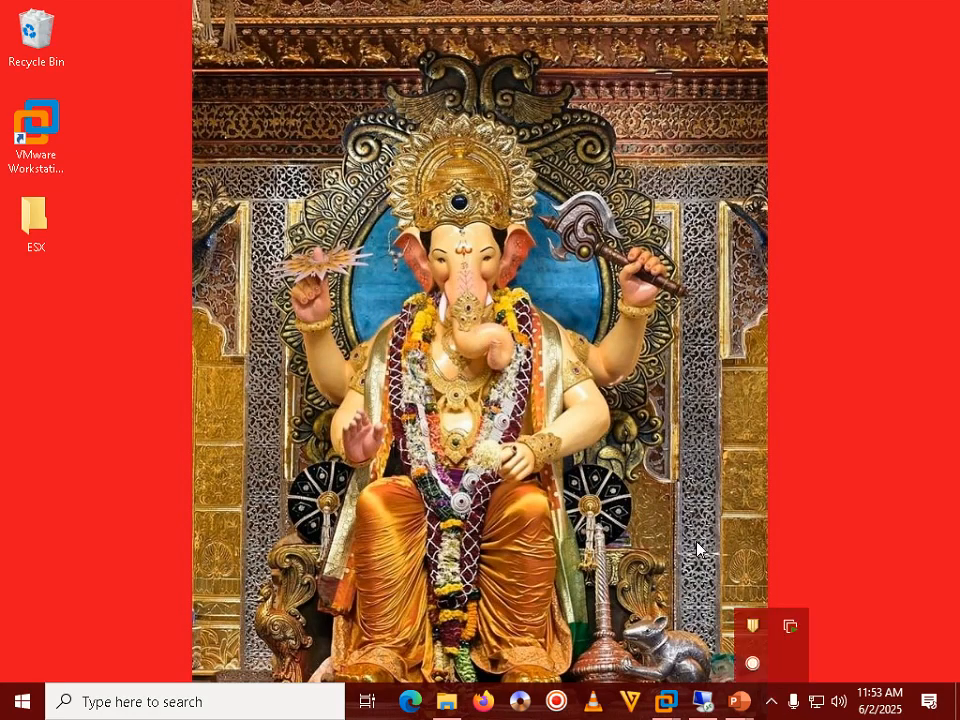
{"action": "mouse_move", "coordinate": [700, 703]}
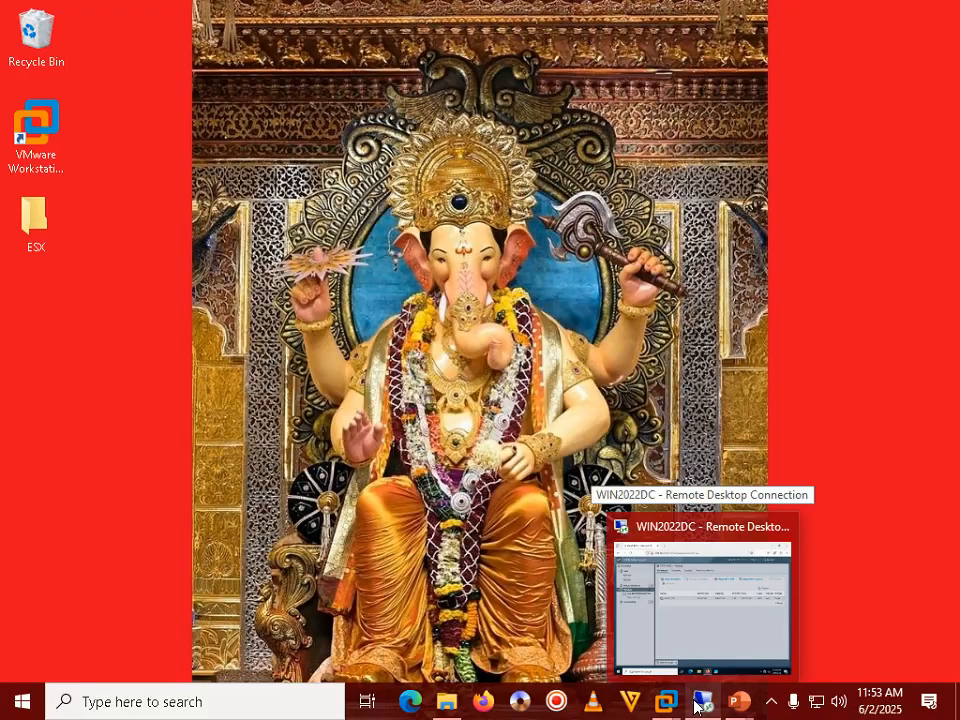
{"action": "left_click", "coordinate": [694, 600]}
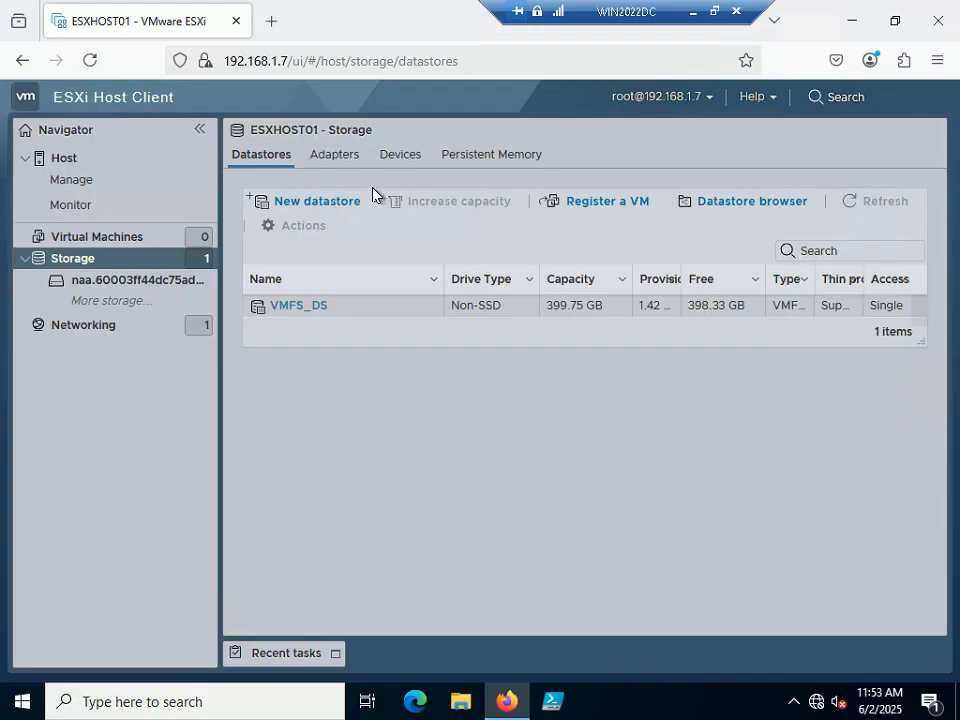
{"action": "left_click", "coordinate": [273, 27]}
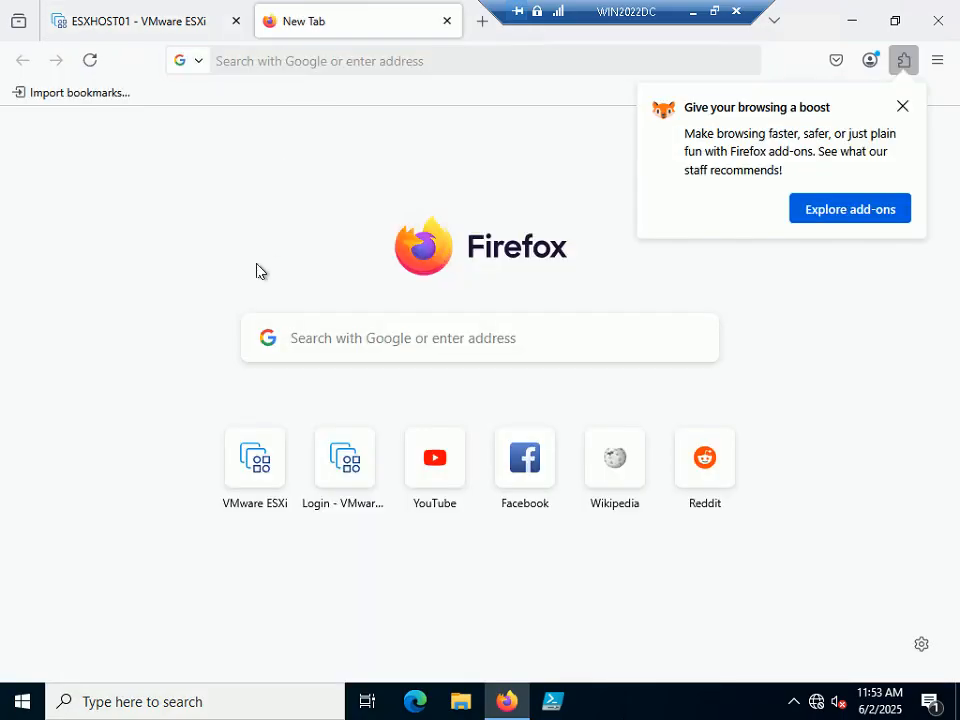
{"action": "left_click", "coordinate": [354, 491]}
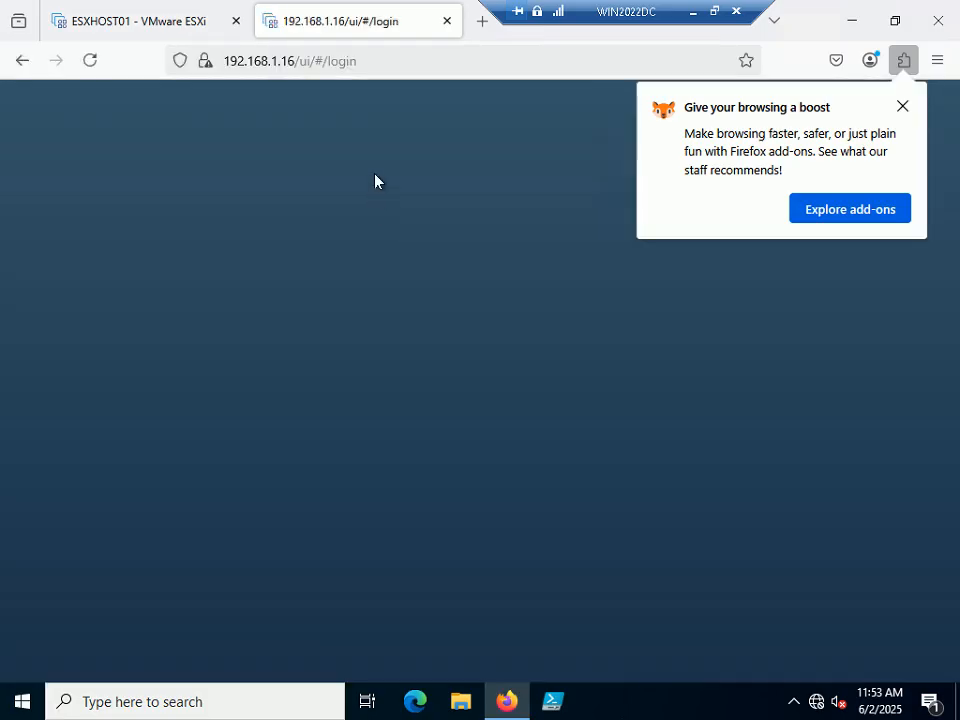
Log in to ESXHOST02 at 192.168.1.16 as root with the account password.
{"action": "left_click", "coordinate": [902, 106]}
{"action": "left_click", "coordinate": [112, 398]}
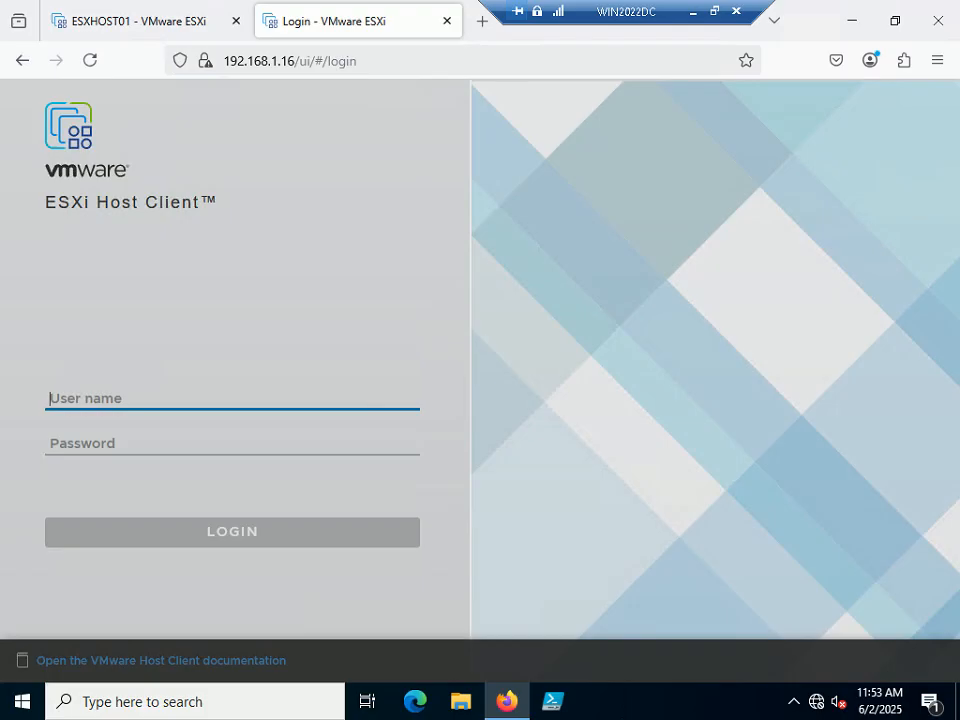
{"action": "type", "text": "root"}
{"action": "key", "text": "Tab"}
{"action": "type", "text": "********"}
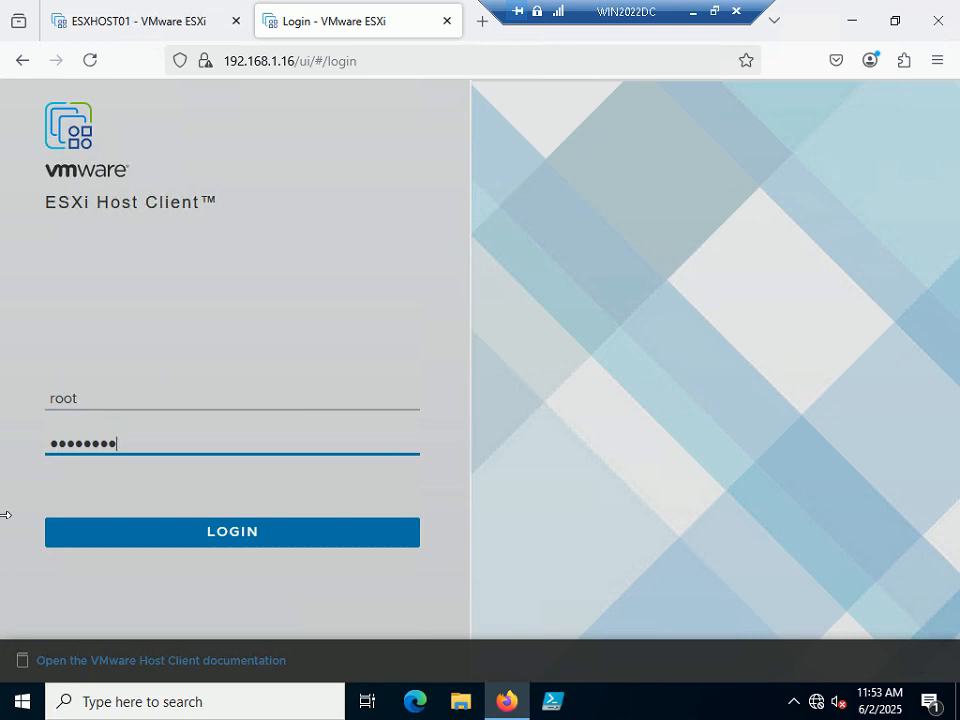
{"action": "left_click", "coordinate": [208, 534]}
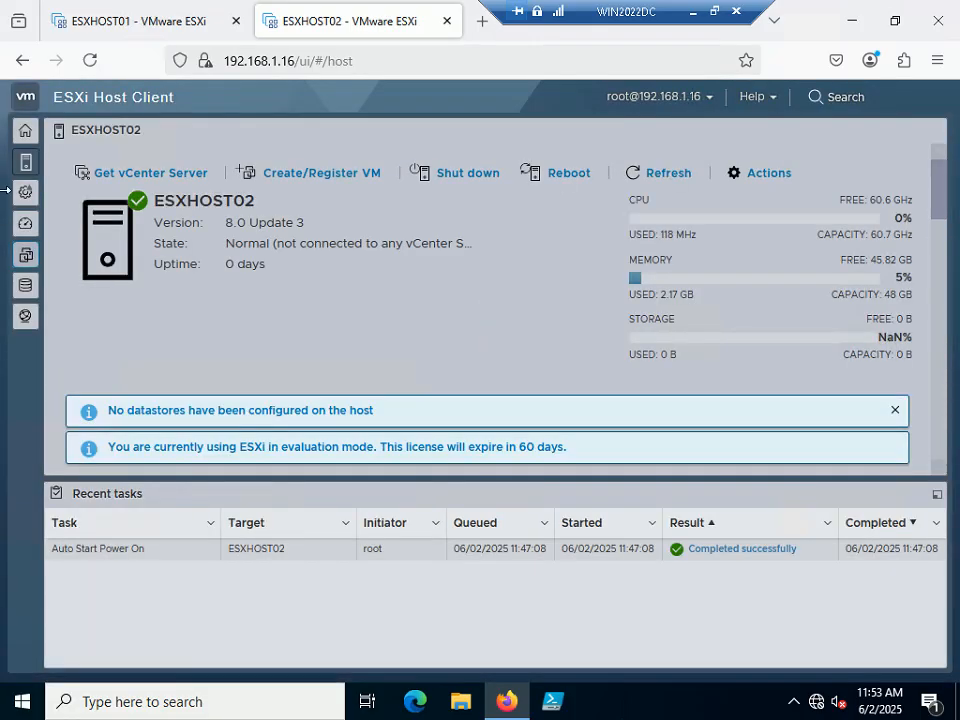
{"action": "left_click", "coordinate": [22, 140]}
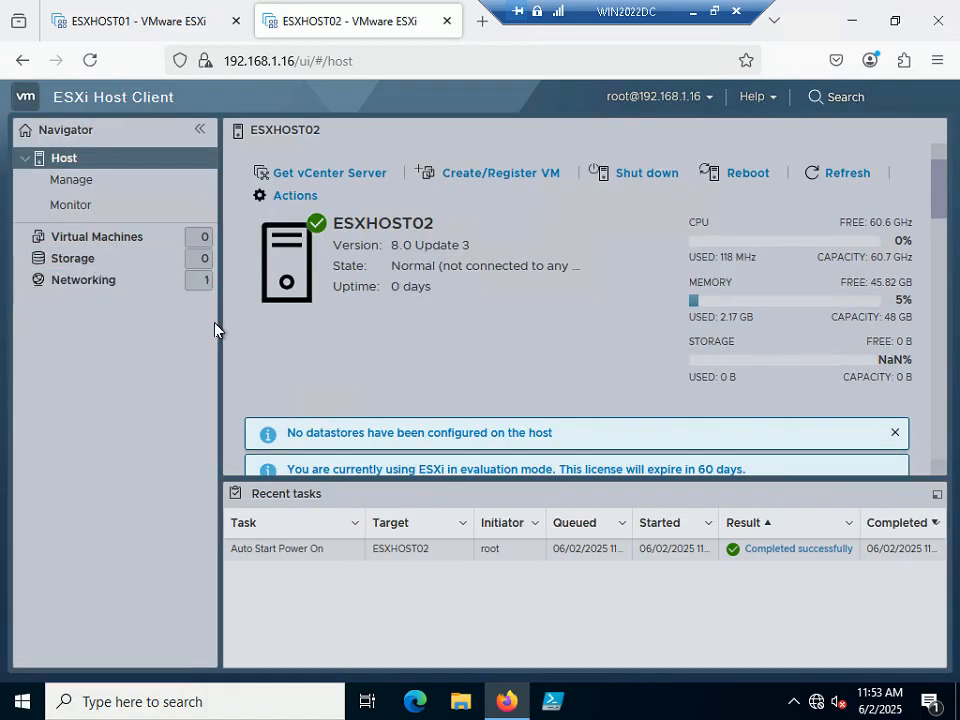
Enable software iSCSI in ESXHOST02's storage adapters and bring the Dynamic targets section into view.
{"action": "left_click", "coordinate": [66, 260]}
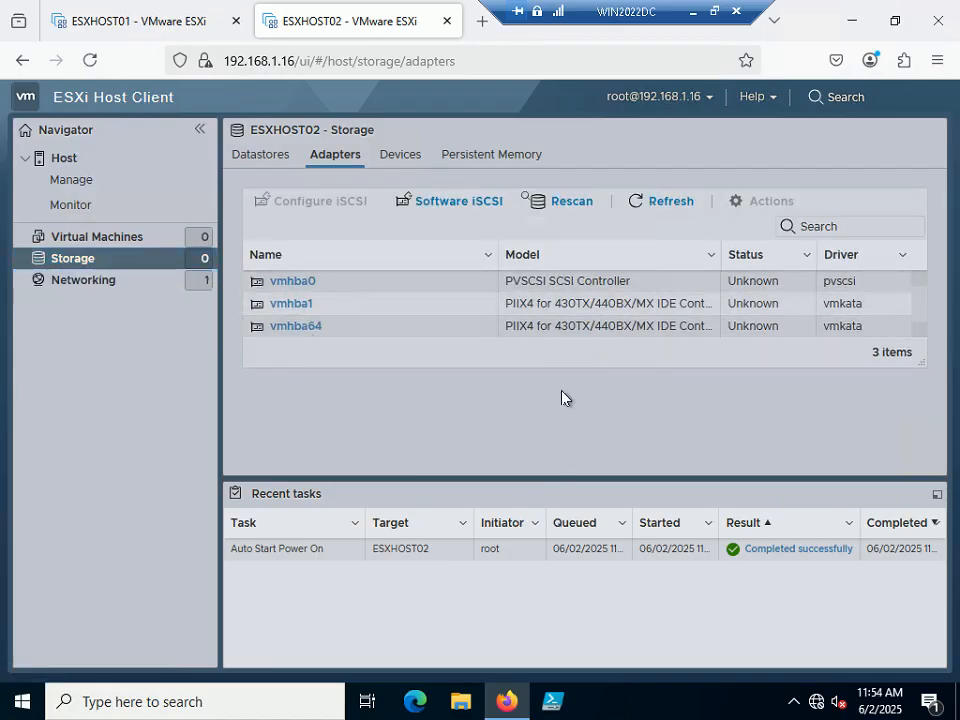
{"action": "left_click", "coordinate": [469, 213]}
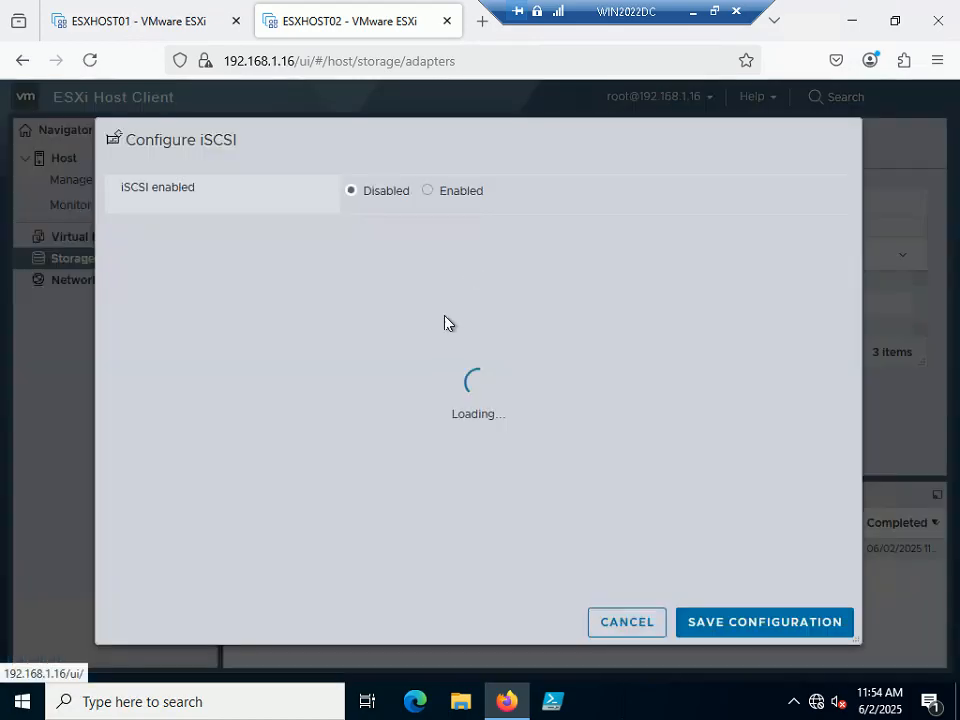
{"action": "left_click", "coordinate": [428, 192]}
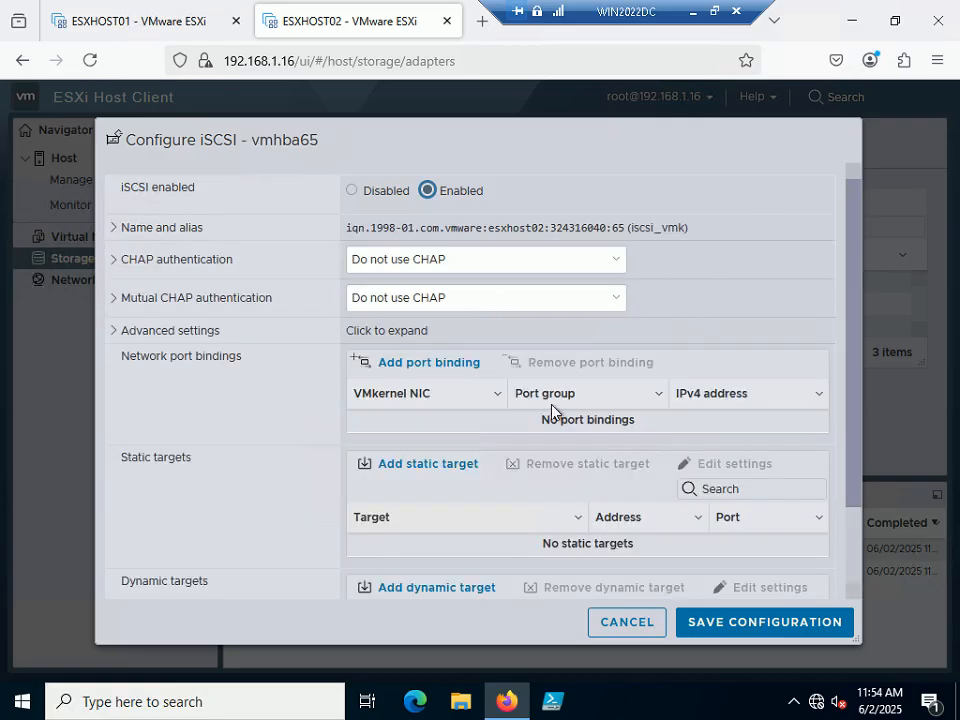
{"action": "scroll", "coordinate": [553, 409], "scroll_direction": "down", "scroll_amount": 2}
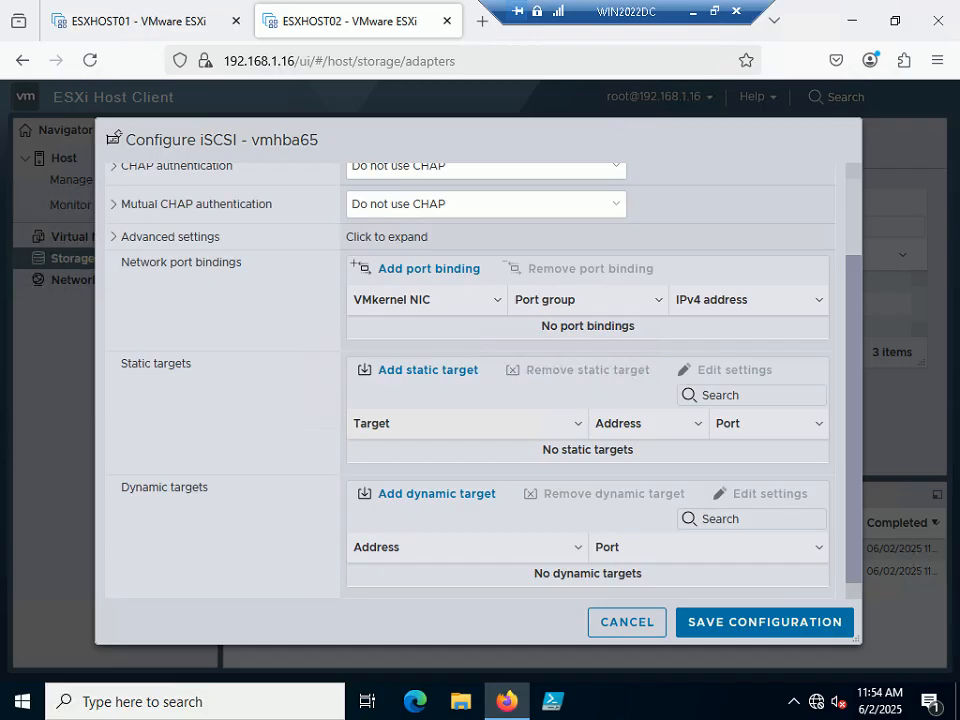
Add dynamic target 192.168.1.34 on port 3260 and save the iSCSI configuration.
{"action": "left_click", "coordinate": [459, 494]}
{"action": "left_click", "coordinate": [420, 574]}
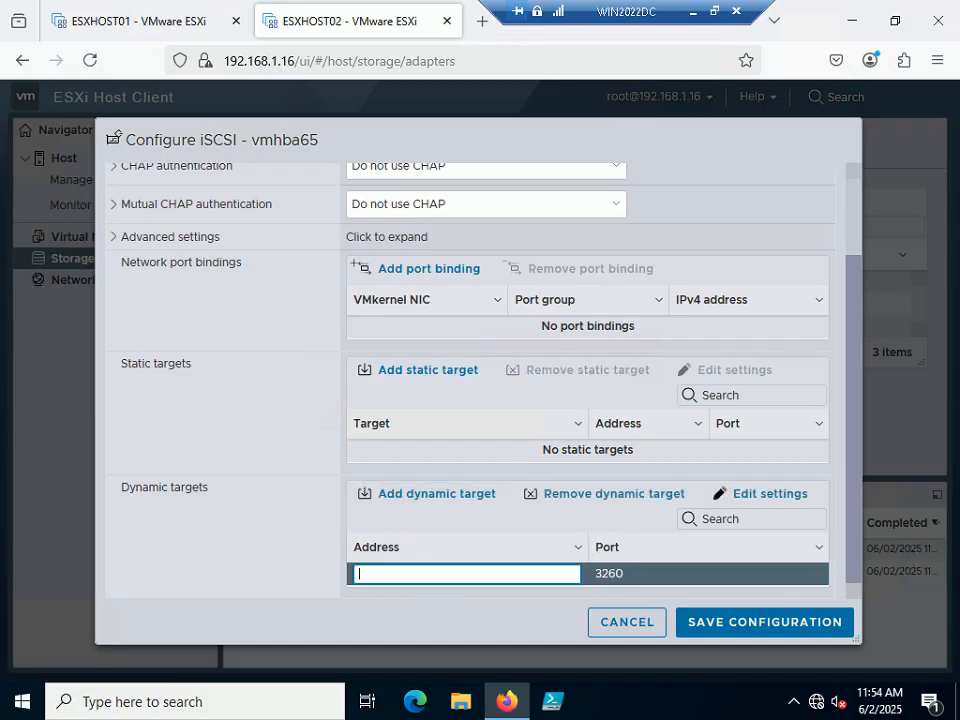
{"action": "type", "text": "192.168.1.34"}
{"action": "left_click", "coordinate": [741, 626]}
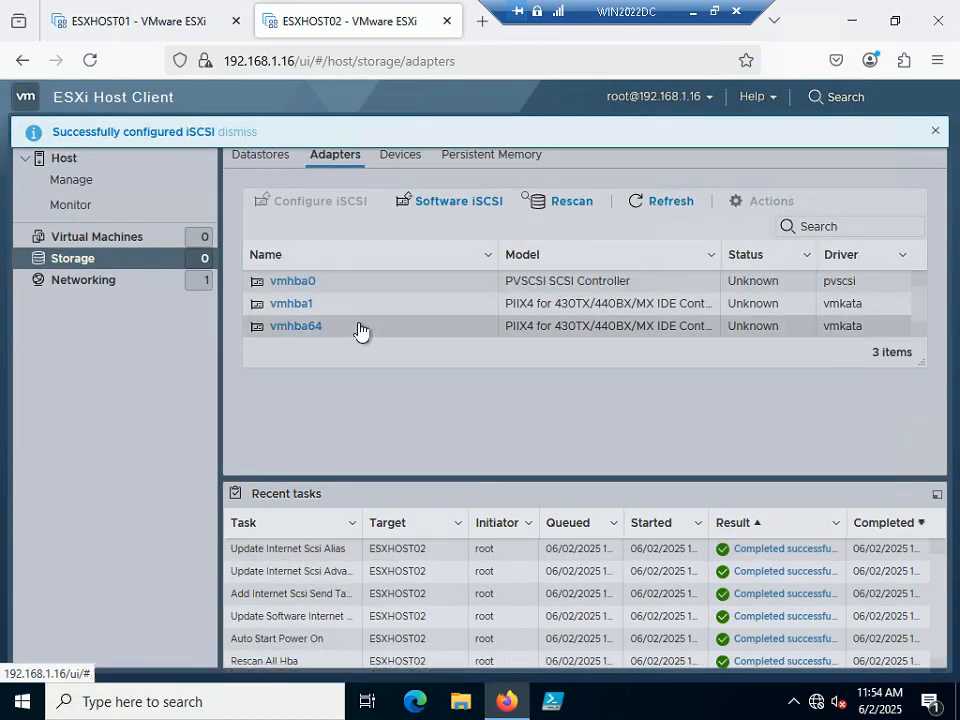
Reopen the software iSCSI settings to check the targets, then cancel without changes.
{"action": "left_click", "coordinate": [444, 210]}
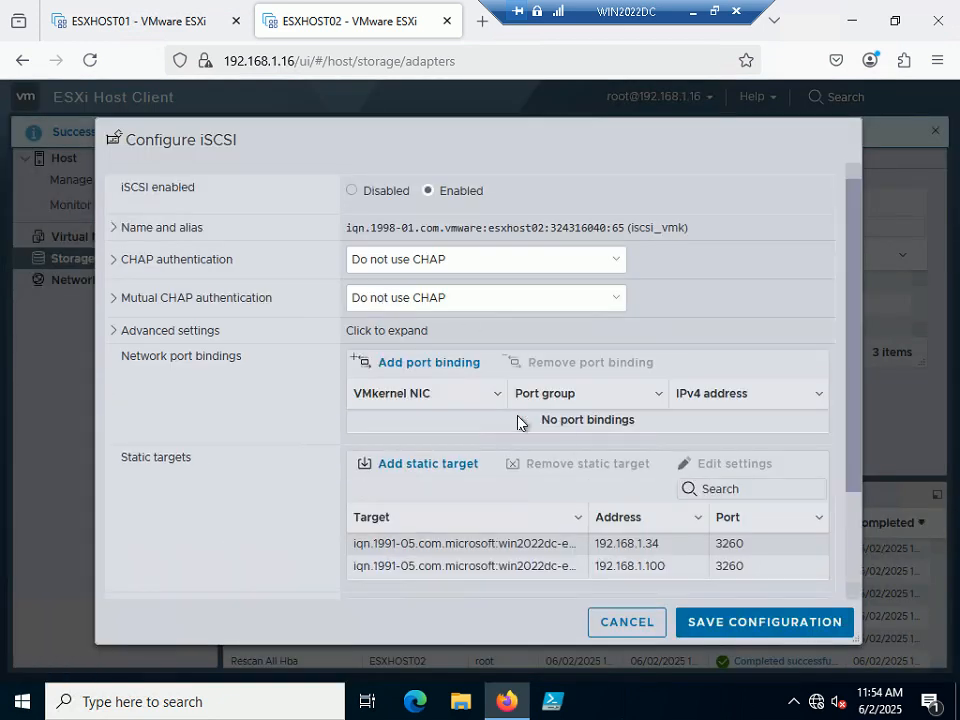
{"action": "scroll", "coordinate": [518, 423], "scroll_direction": "down", "scroll_amount": 2}
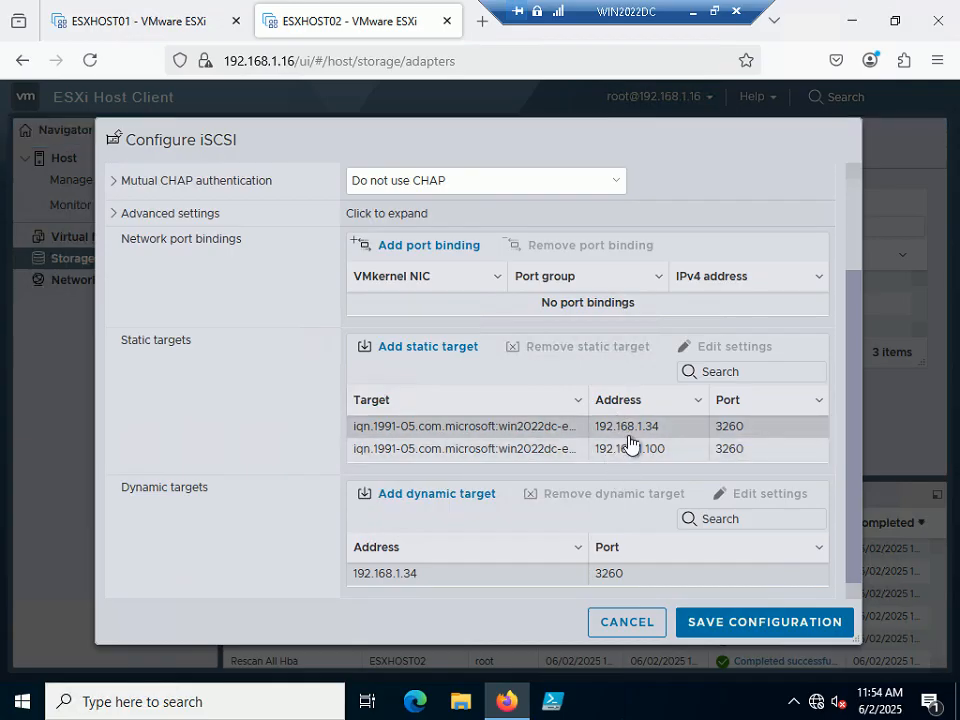
{"action": "left_click", "coordinate": [628, 622]}
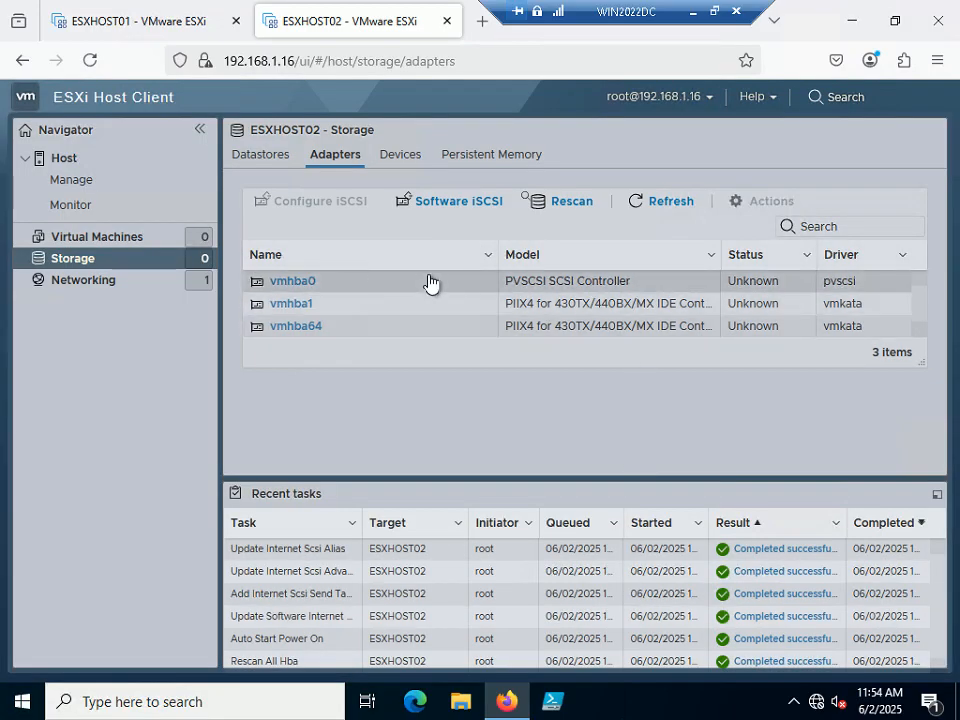
Rescan ESXHOST02's adapters to find the 400 GB MSFT iSCSI Disk, then list its datastores.
{"action": "left_click", "coordinate": [399, 156]}
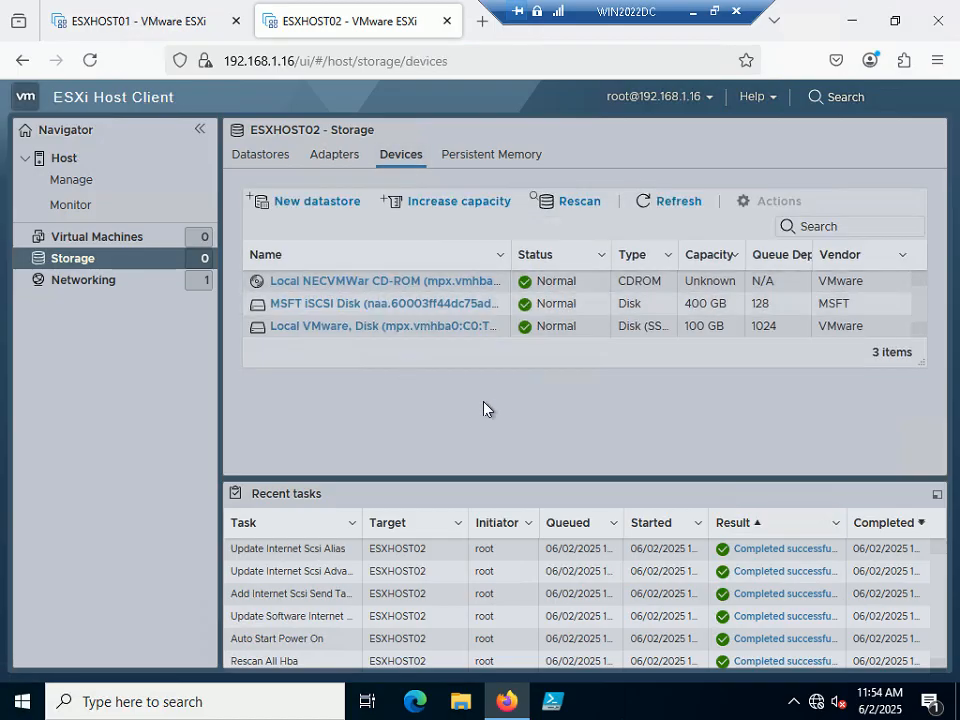
{"action": "left_click", "coordinate": [676, 318]}
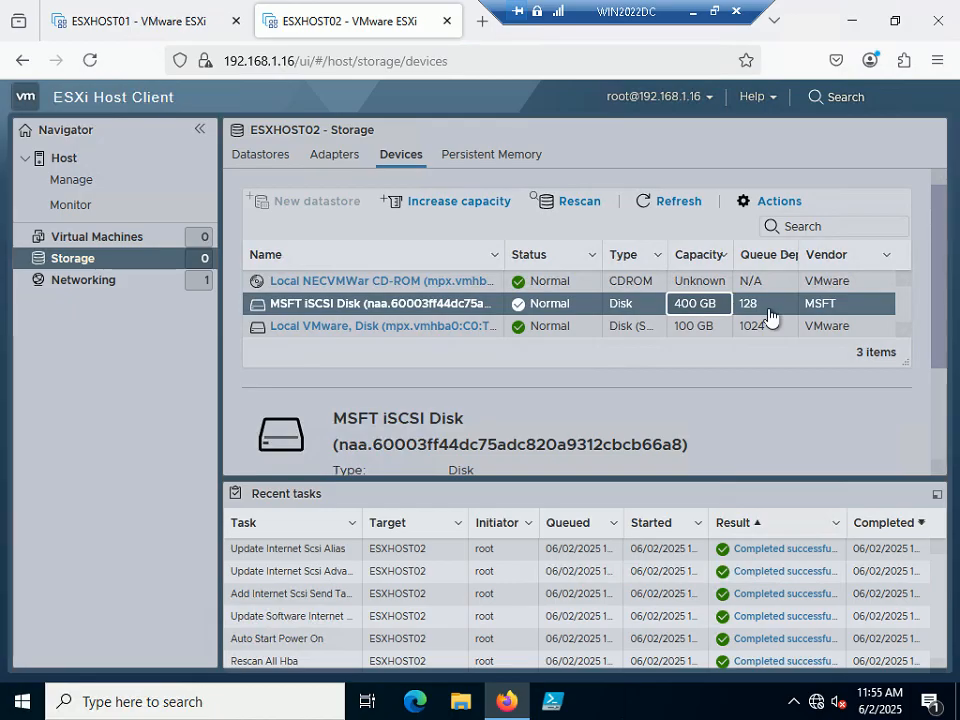
{"action": "left_click", "coordinate": [585, 204]}
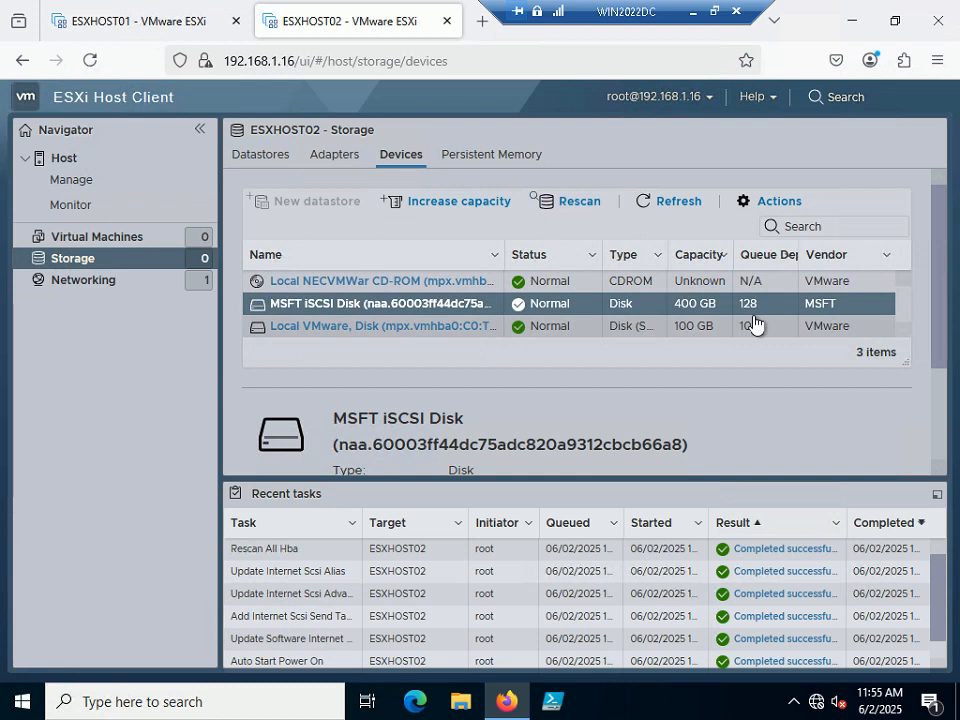
{"action": "left_click", "coordinate": [272, 158]}
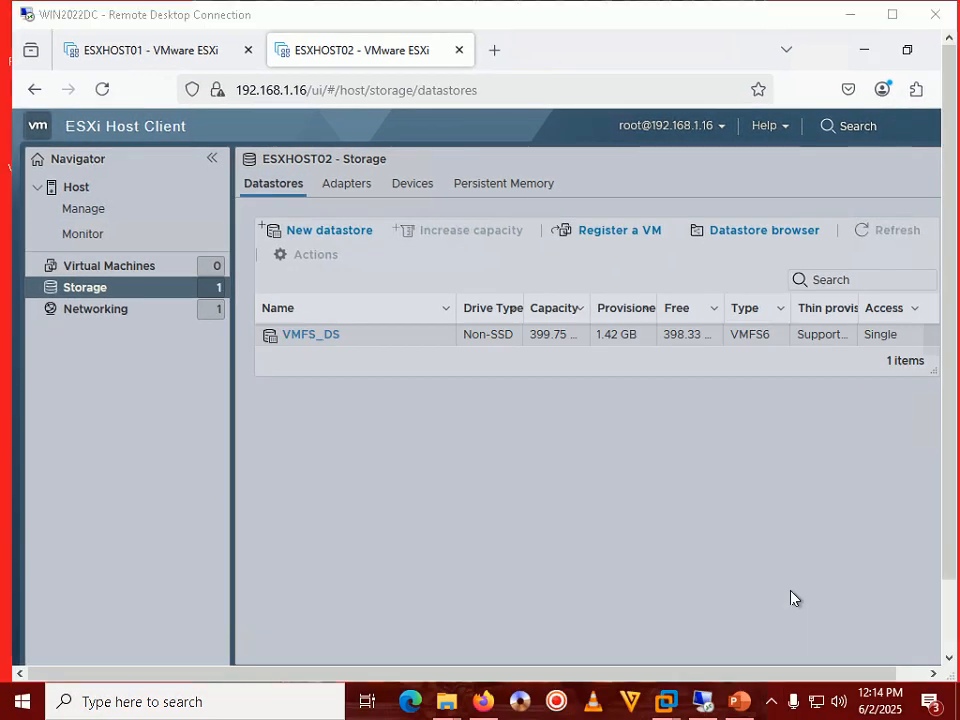
Reload ESXHOST02's datastore list to confirm VMFS_DS is present, then return to the Step 95 slide.
{"action": "left_click", "coordinate": [112, 266]}
{"action": "left_click", "coordinate": [110, 289]}
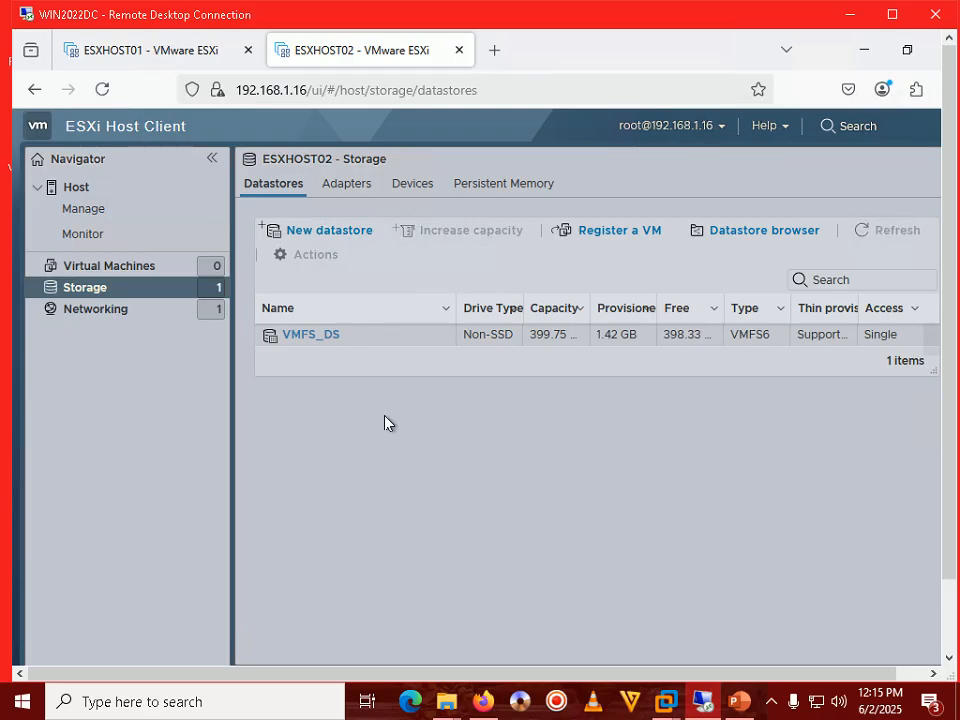
{"action": "left_click", "coordinate": [760, 707]}
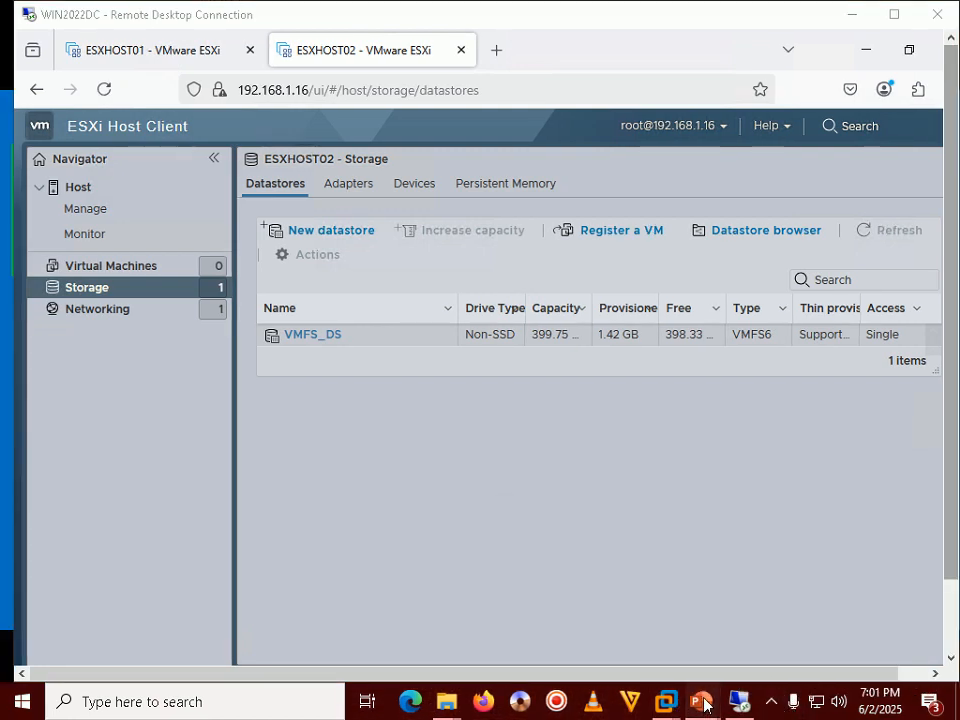
{"action": "mouse_move", "coordinate": [703, 701]}
{"action": "left_click", "coordinate": [754, 606]}
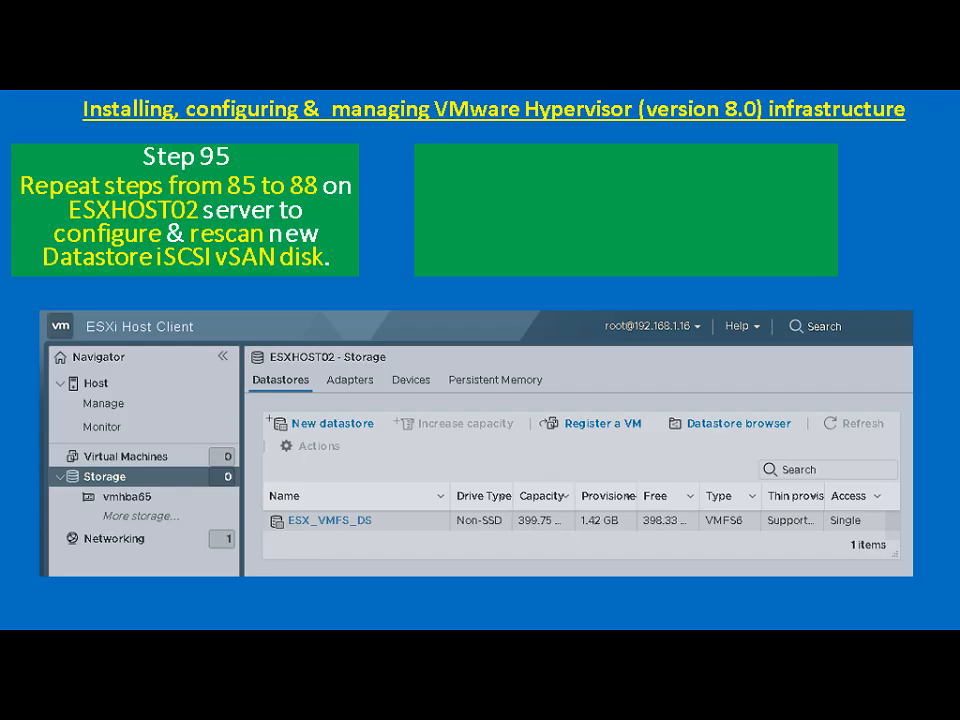